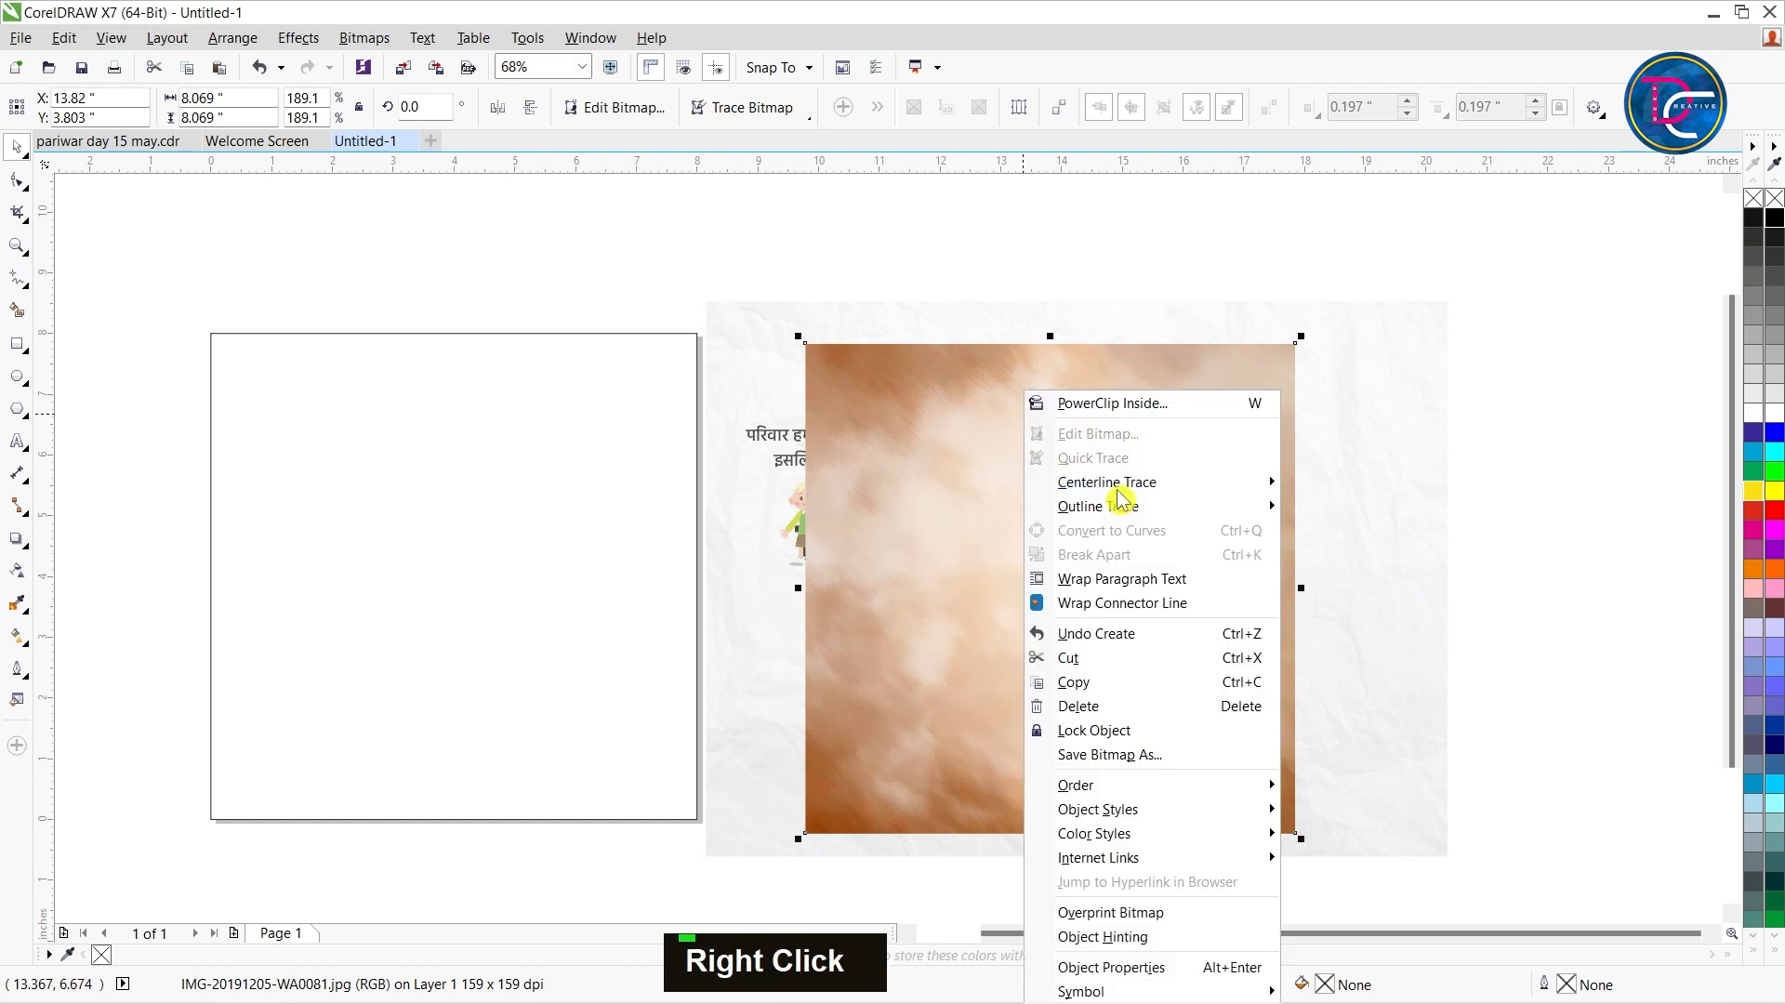
# PowerClip the brown cloudy texture inside the 8 by 8 in page square.
pyautogui.click(1091, 405)
pyautogui.click(274, 661)
pyautogui.click(833, 355)
pyautogui.click(532, 688)
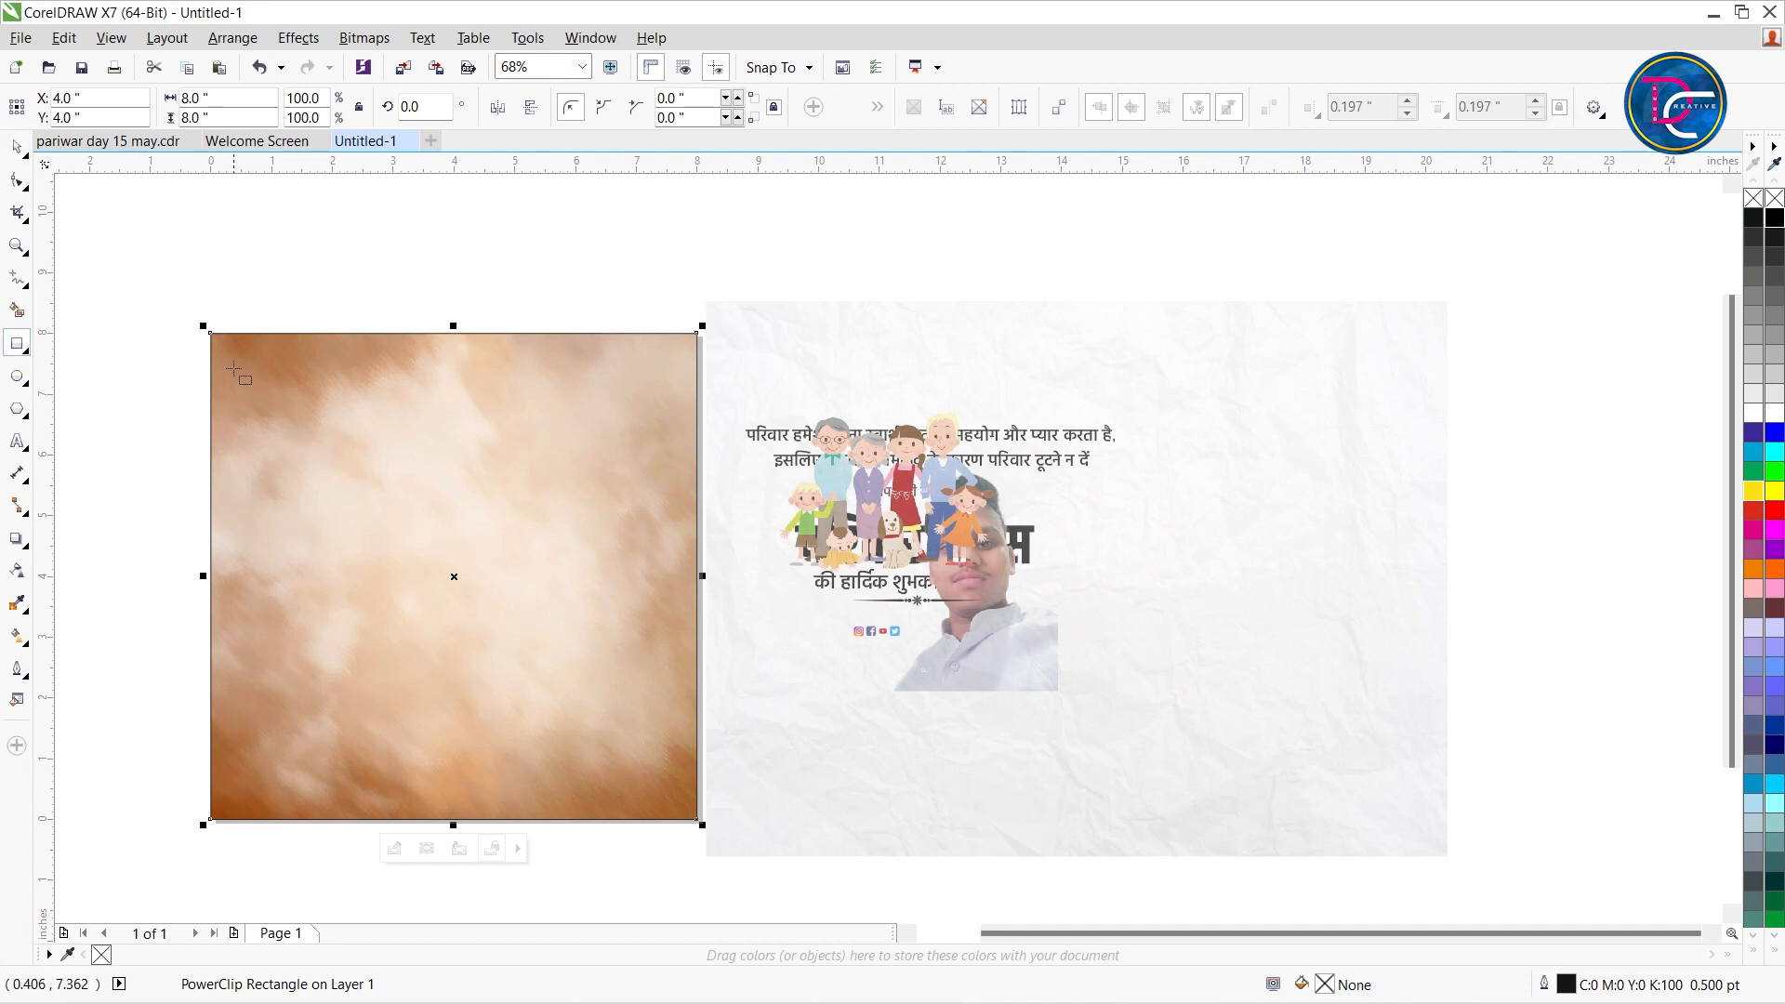
# Draw a rectangle about 7.57 by 7.56 in just inside the background square and centre it on the square both ways.
pyautogui.moveTo(222, 346); pyautogui.dragTo(681, 803)
pyautogui.hotkey('ctrl', 'space')
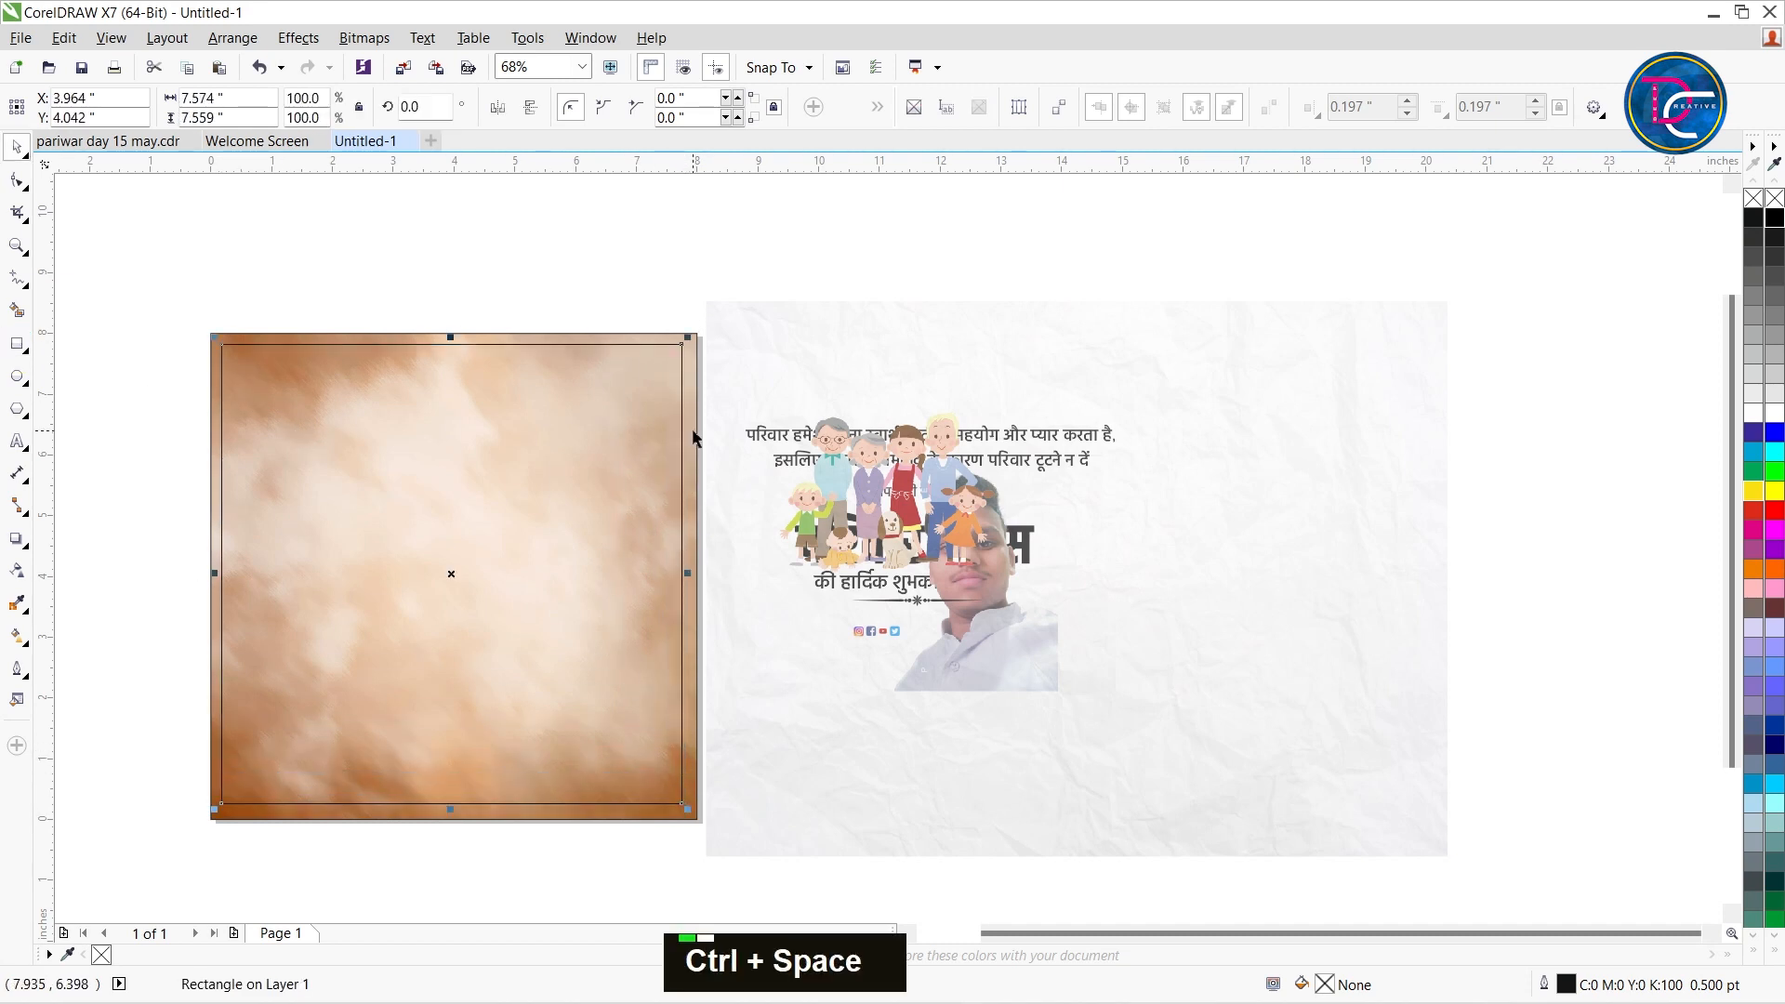
pyautogui.keyDown('shift'); pyautogui.click(693, 431); pyautogui.keyUp('shift')
pyautogui.press('c')
pyautogui.press('e')
# Shrink the inner rectangle about its centre to about 7.32 by 7.30 in.
pyautogui.click(660, 297)
pyautogui.click(406, 449)
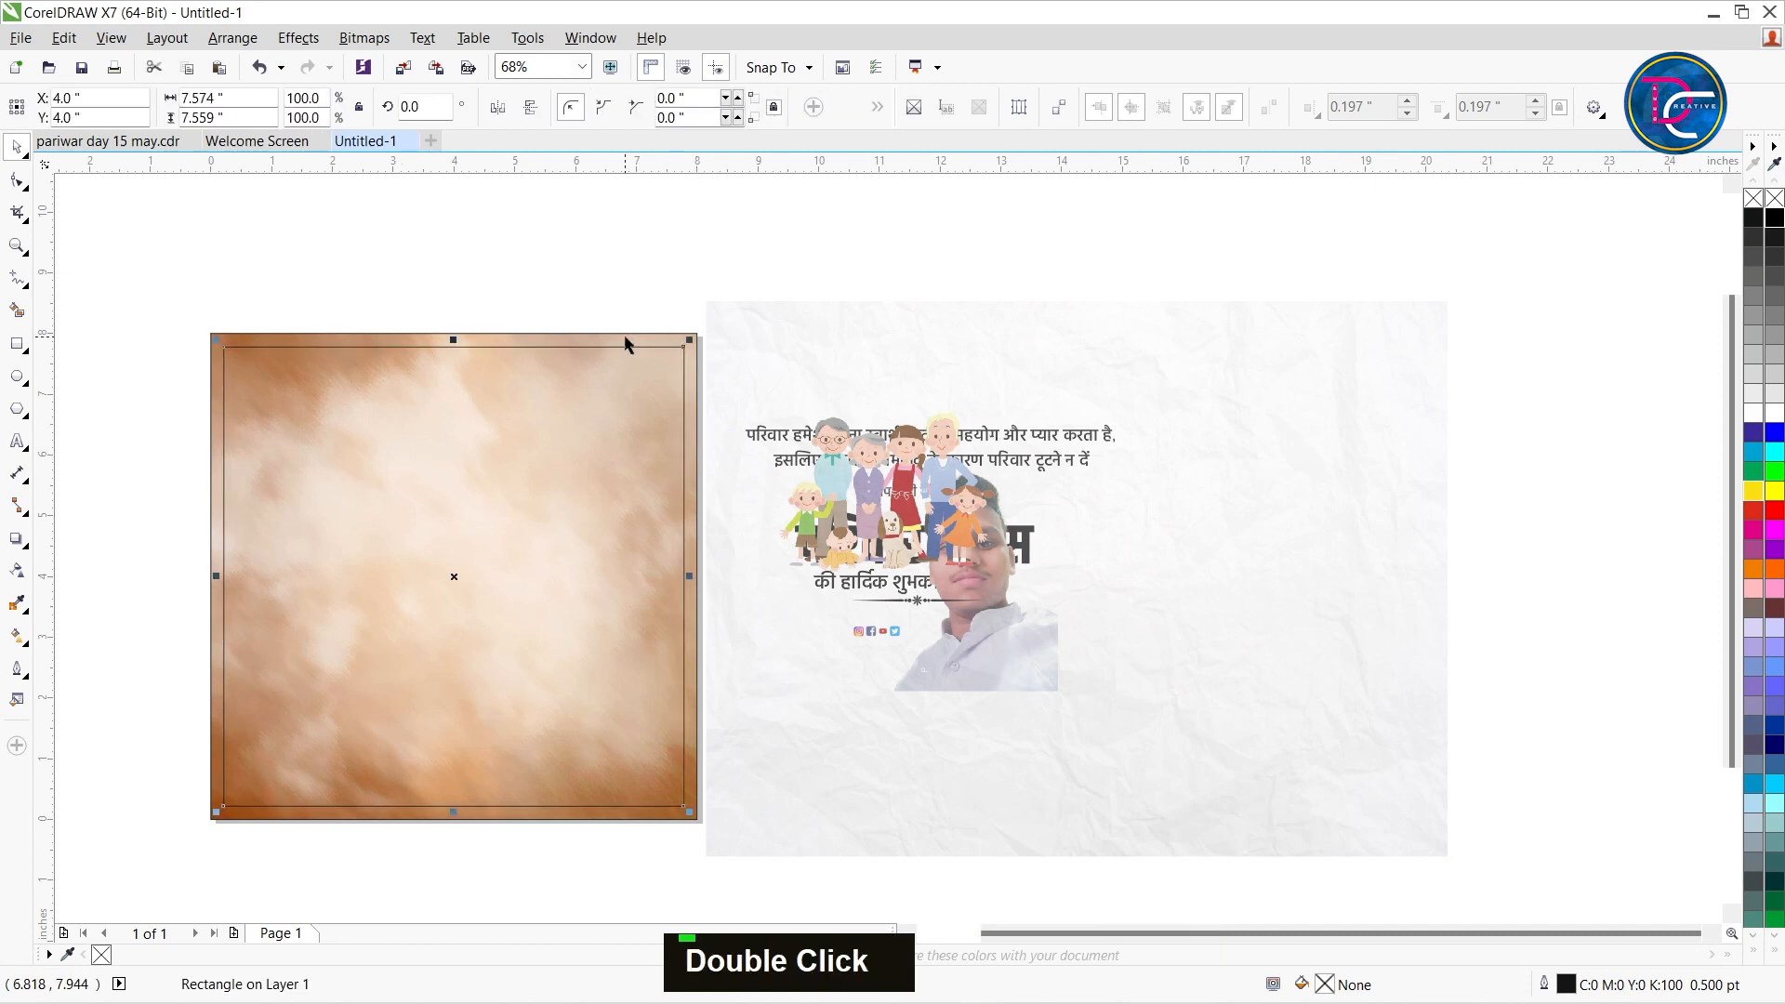
pyautogui.scroll(2, 625, 344)
pyautogui.scroll(-2, 746, 358)
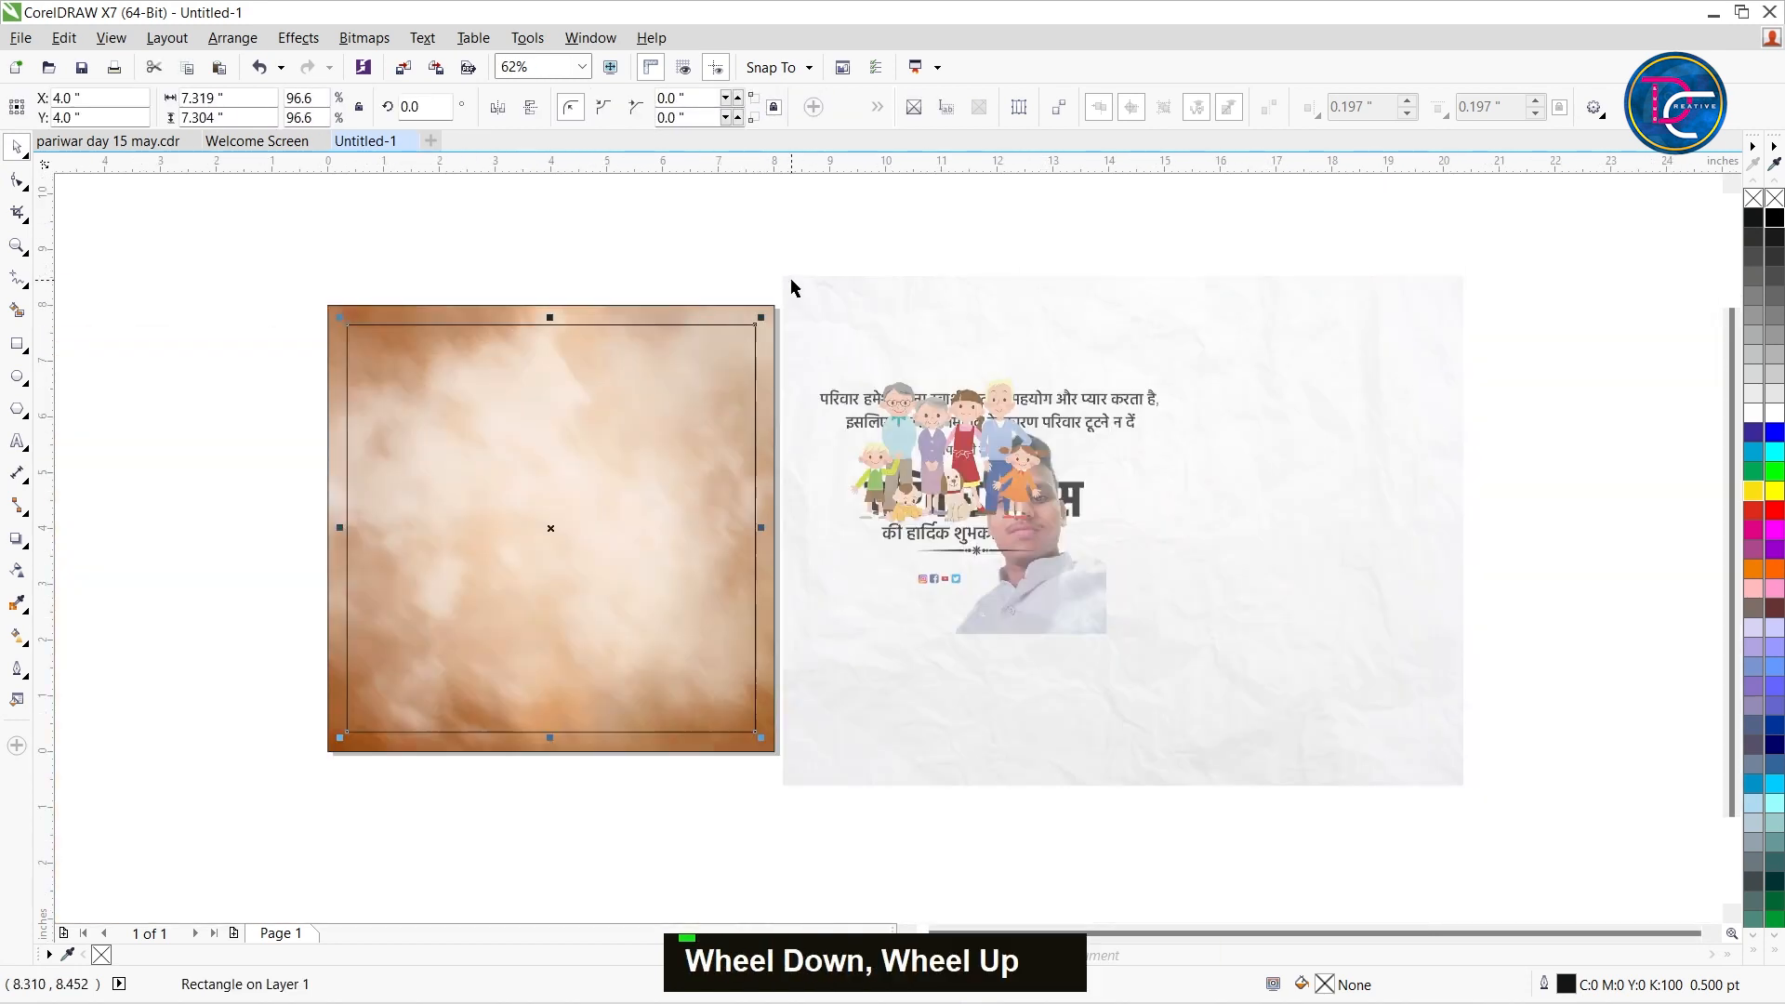
pyautogui.press('z')
pyautogui.moveTo(252, 219); pyautogui.dragTo(927, 817)
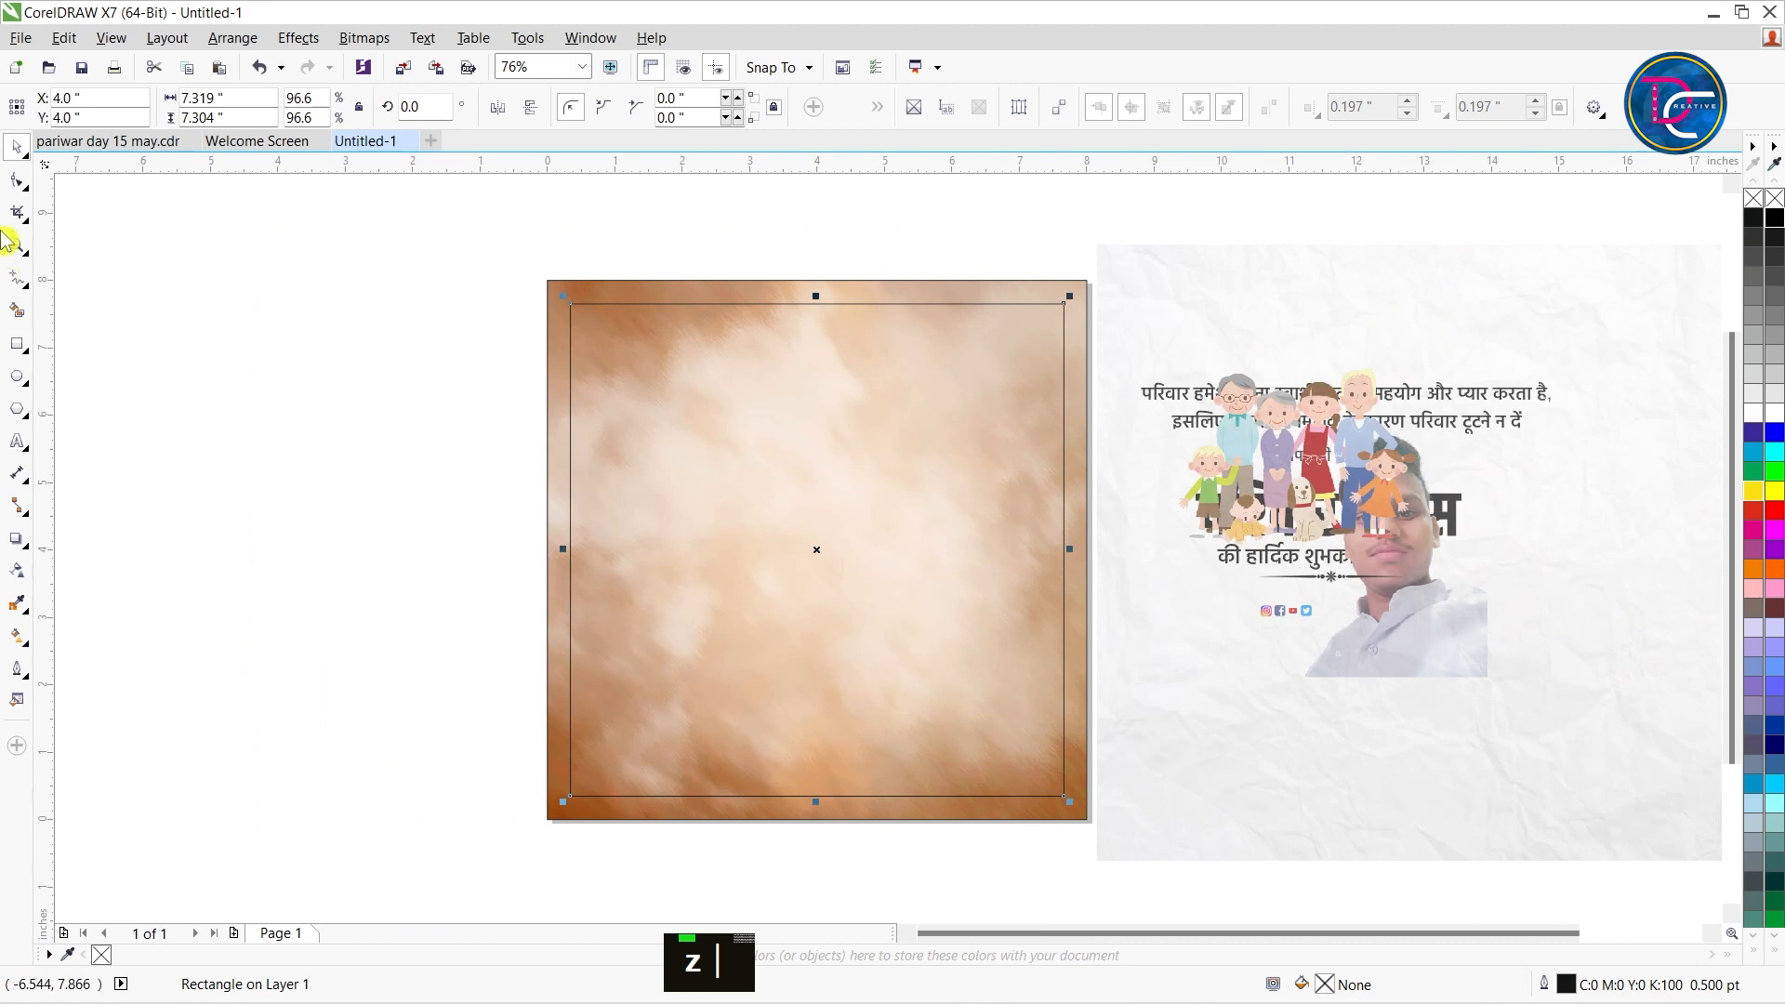
# Round the inner rectangle's corners to a radius of about 0.27 in and remove the background square's outline.
pyautogui.click(16, 186)
pyautogui.moveTo(572, 302); pyautogui.dragTo(578, 320)
pyautogui.hotkey('ctrl', 'space')
pyautogui.click(562, 296)
pyautogui.click(562, 296)
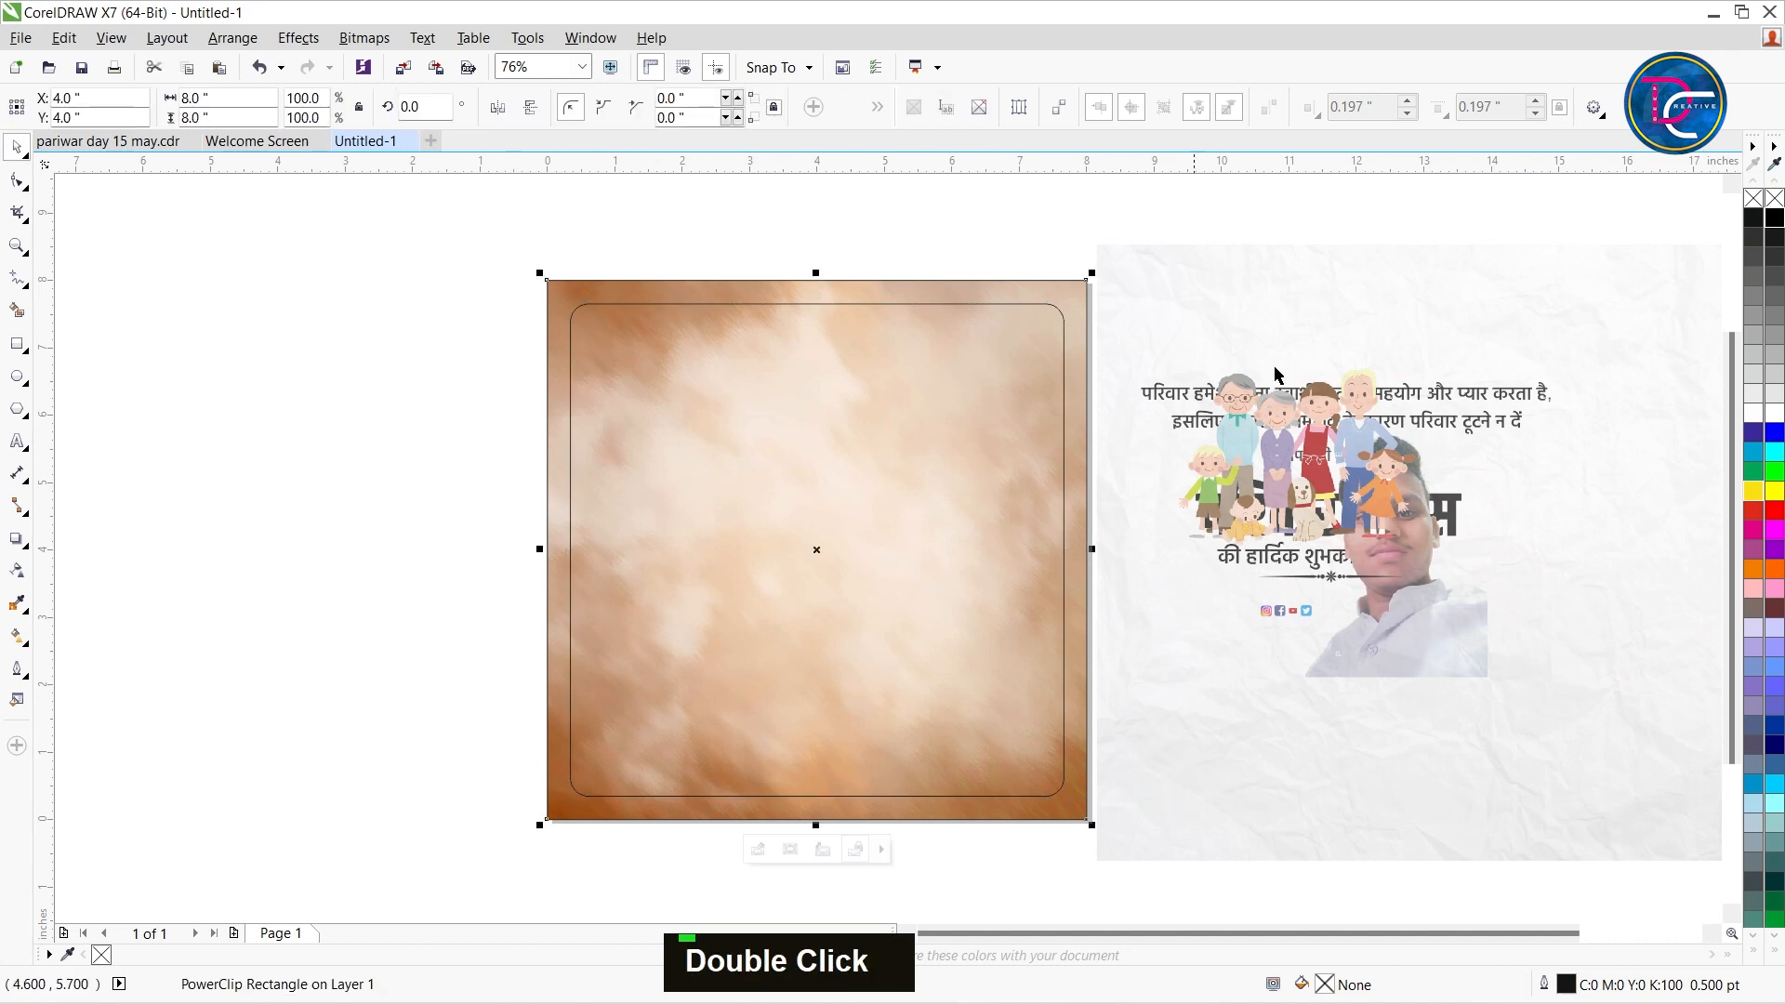
pyautogui.rightClick(1771, 221)
# Colour the rounded rectangle's outline dark red, C9 M92 Y100 K44.
pyautogui.doubleClick(872, 370)
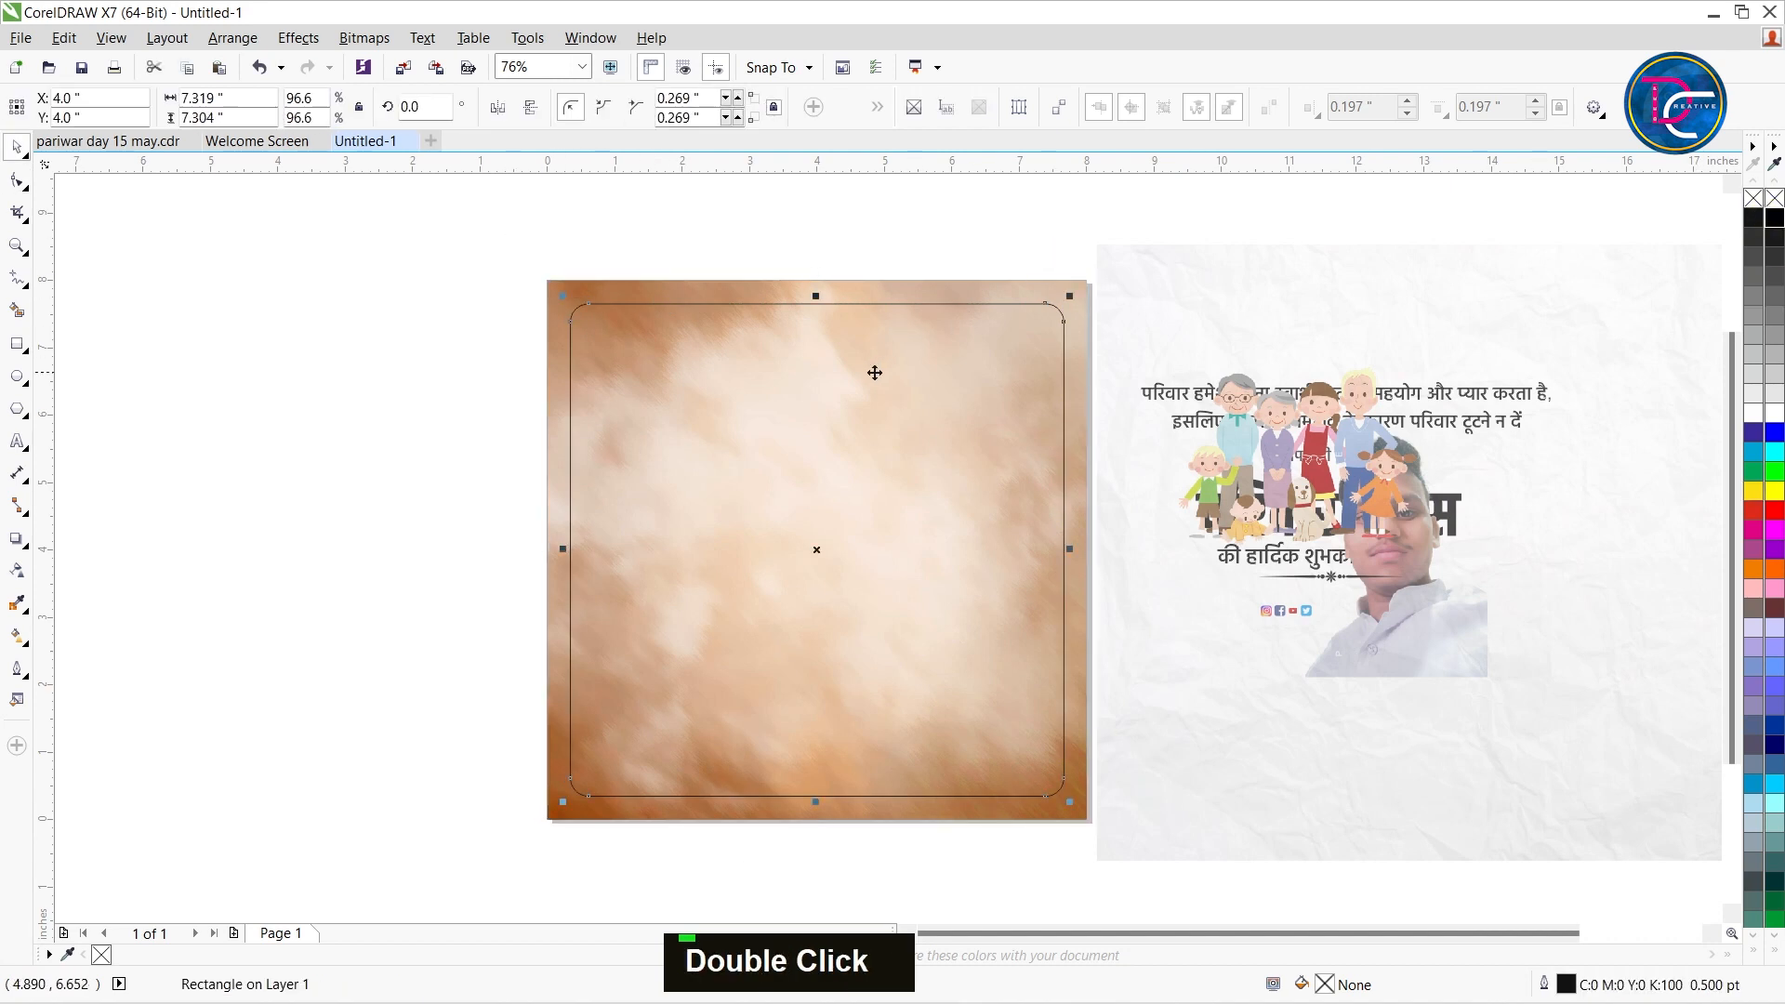
pyautogui.scroll(2, 872, 370)
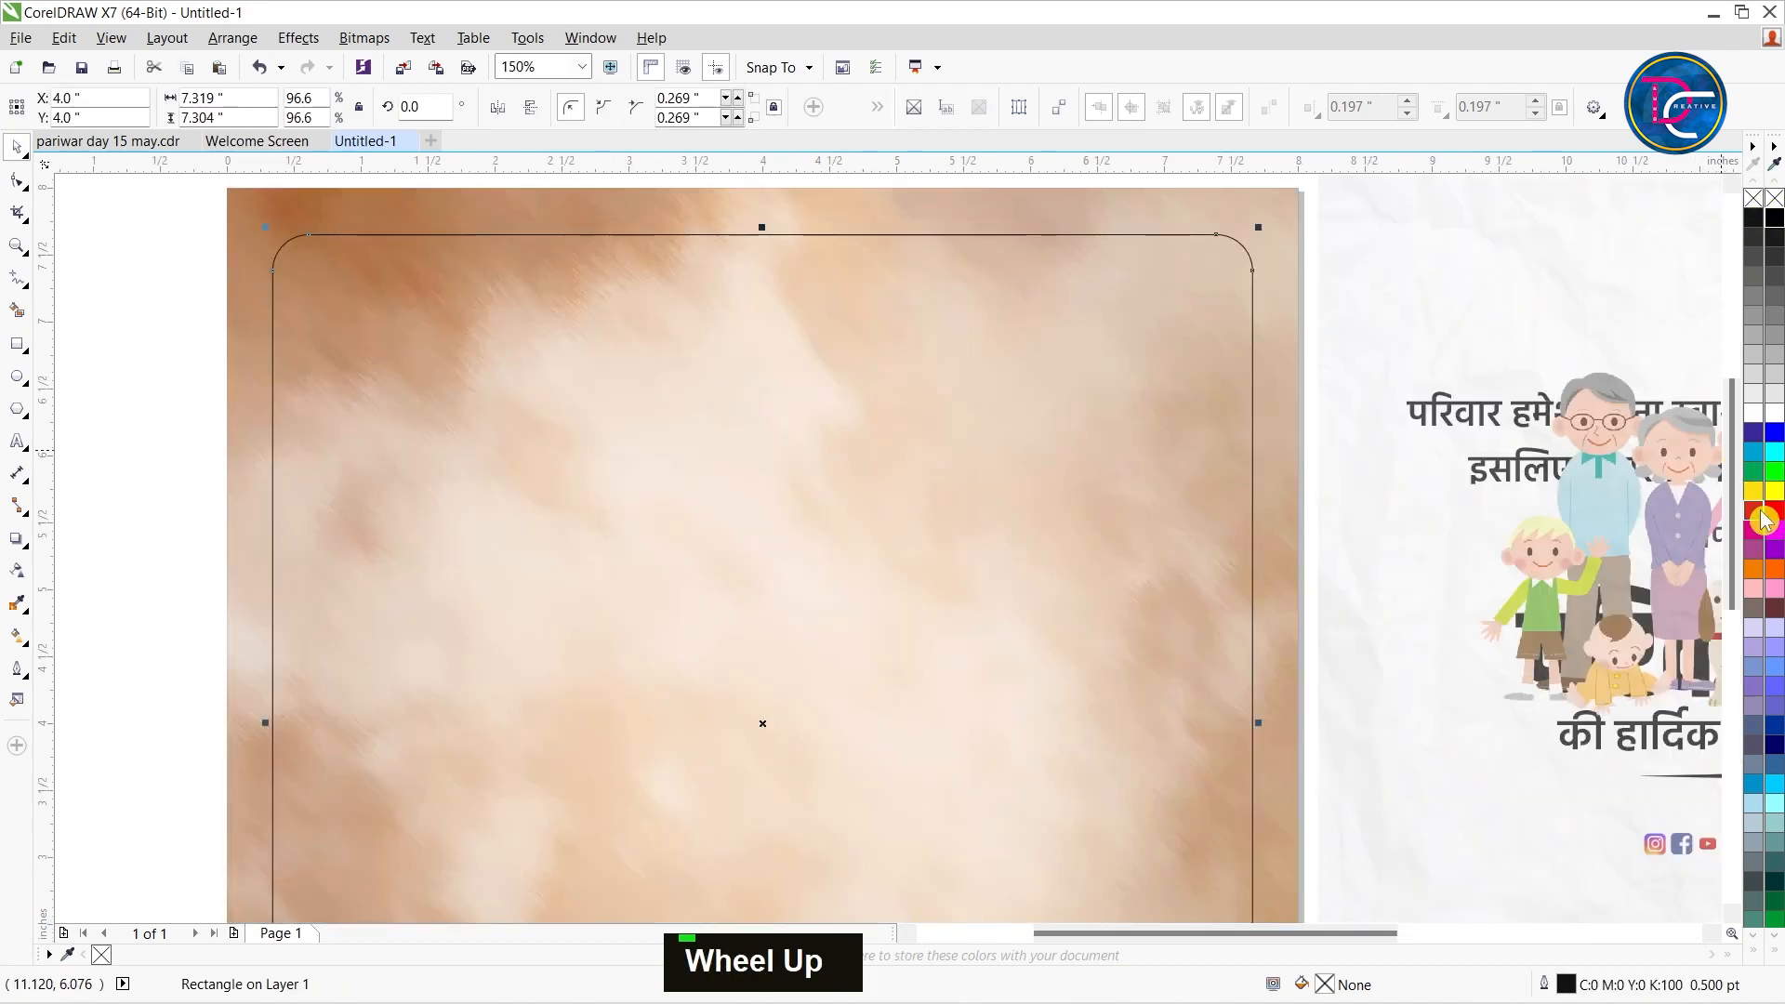
pyautogui.moveTo(1765, 521); pyautogui.dragTo(1764, 520)
pyautogui.rightClick(1733, 583)
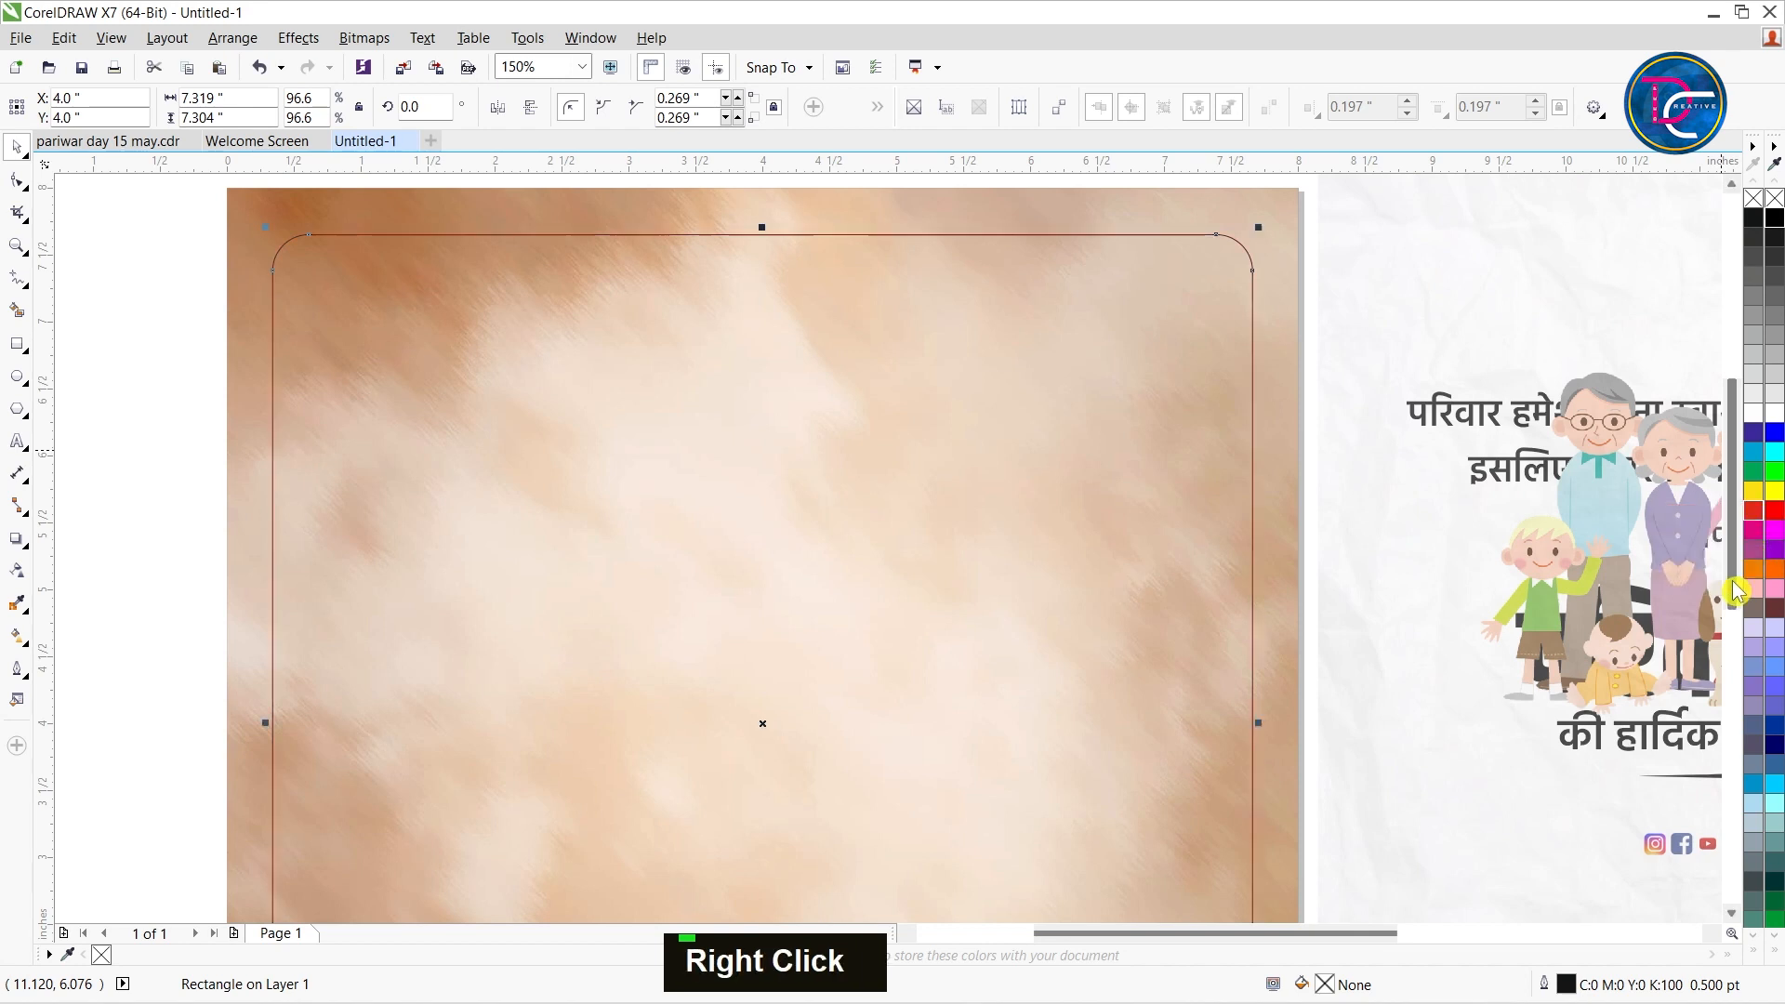
# Set the rounded rectangle's outline width to 8.0 pt, placed behind the fill and scaling with the object.
pyautogui.doubleClick(1601, 985)
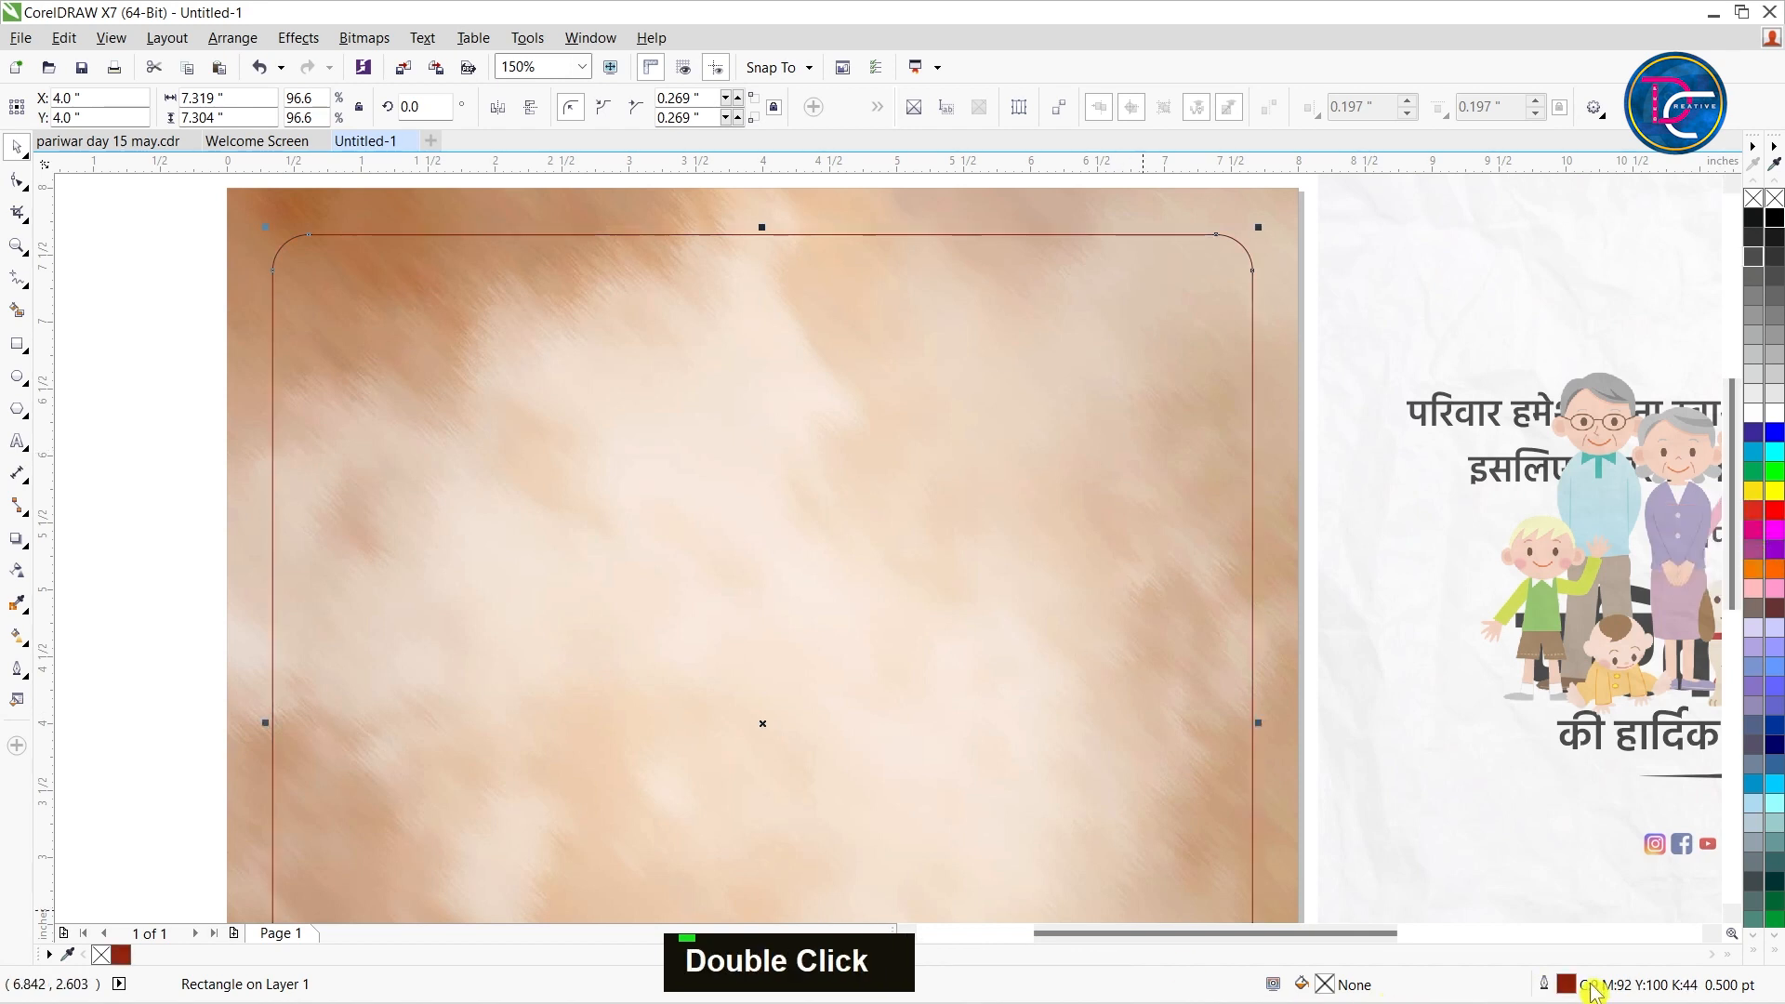
pyautogui.click(760, 347)
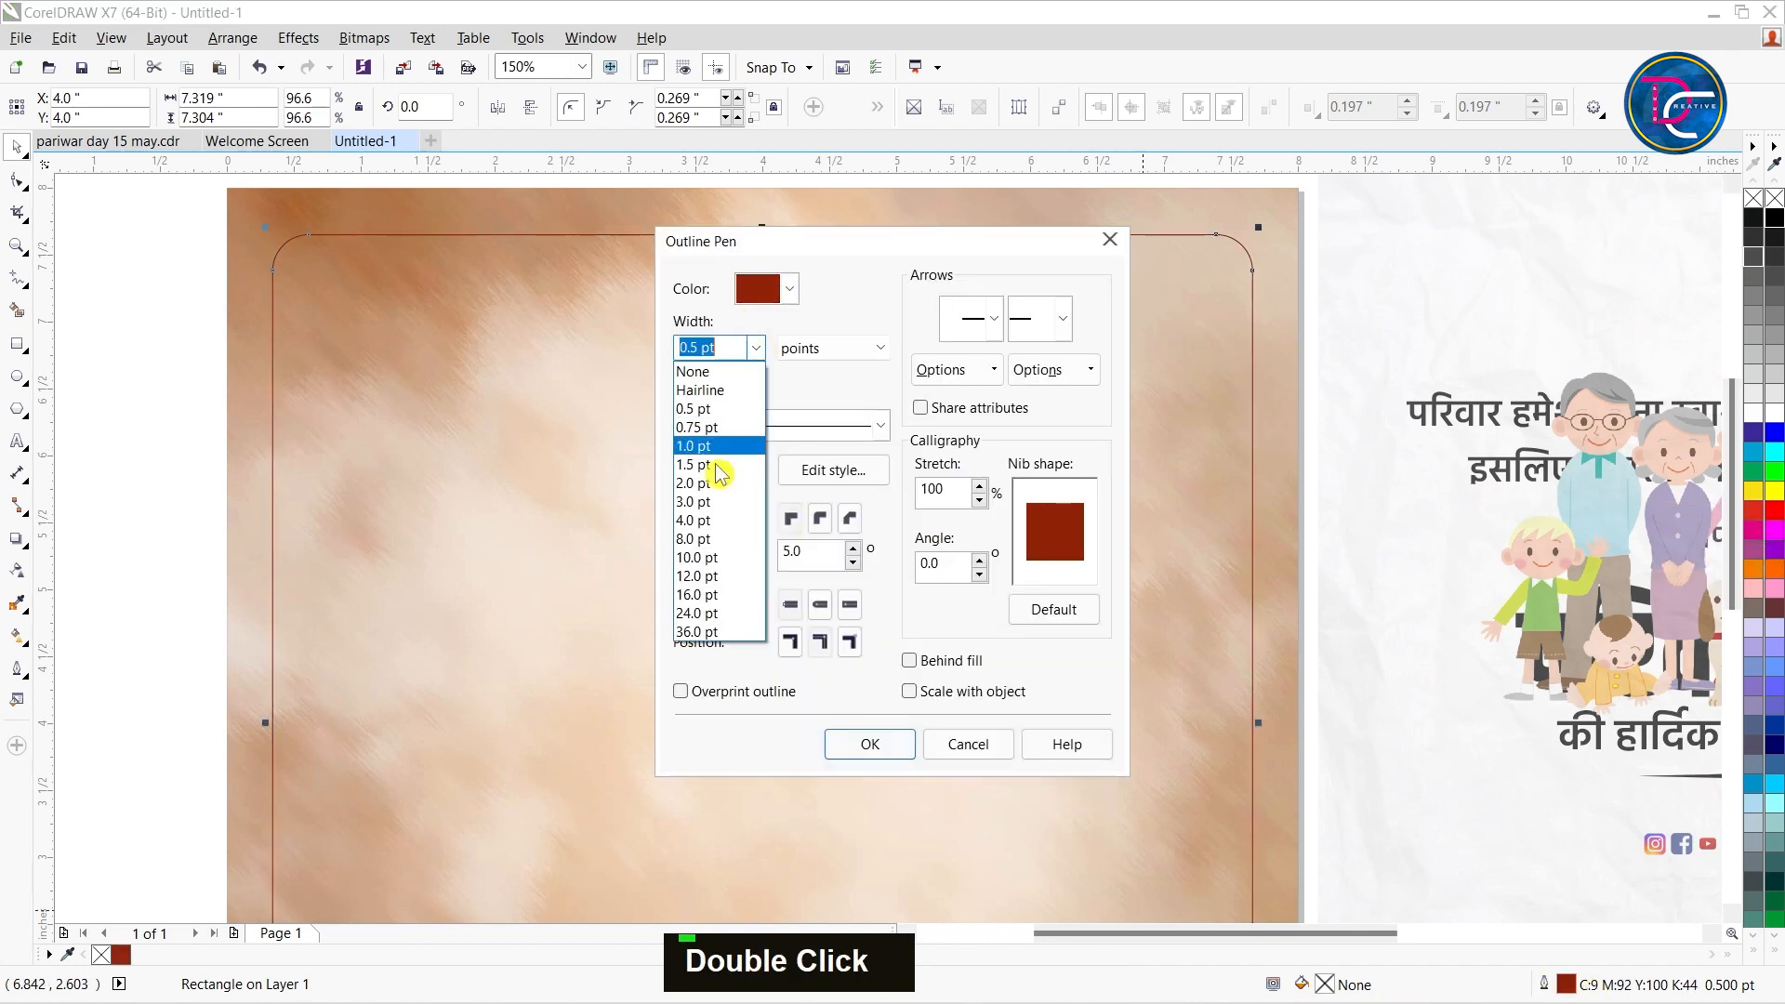
pyautogui.click(708, 553)
pyautogui.click(909, 660)
pyautogui.click(909, 691)
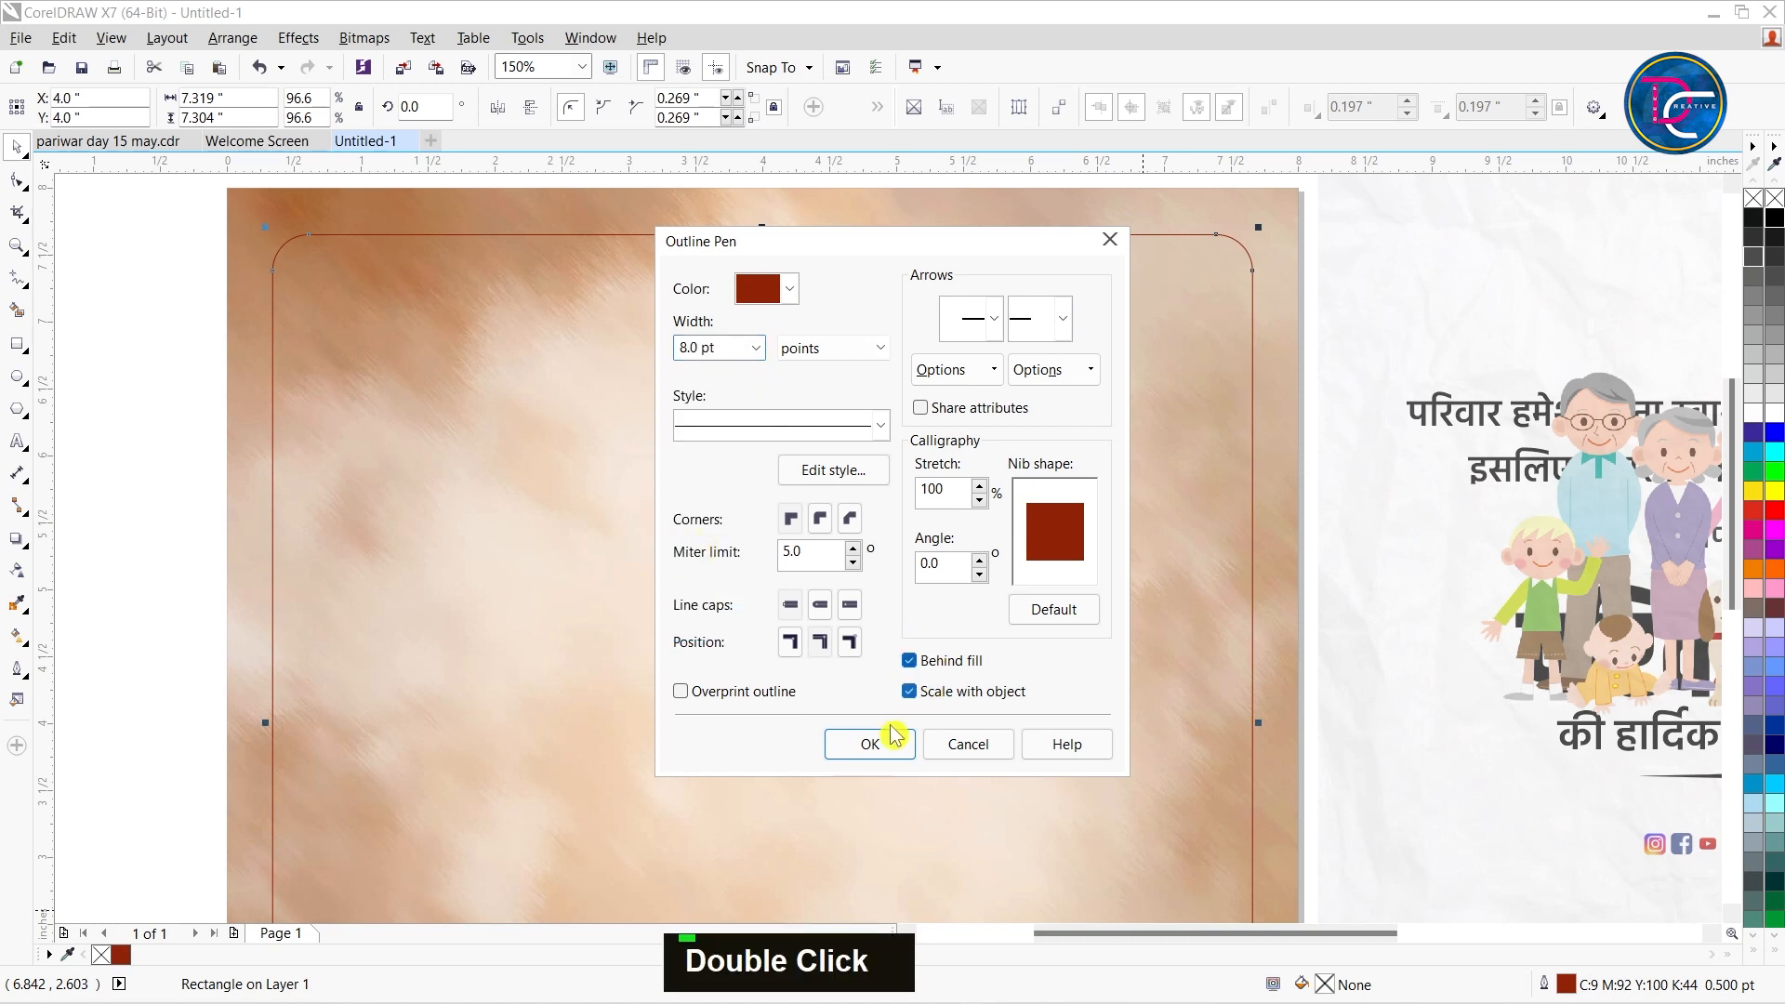
pyautogui.click(871, 744)
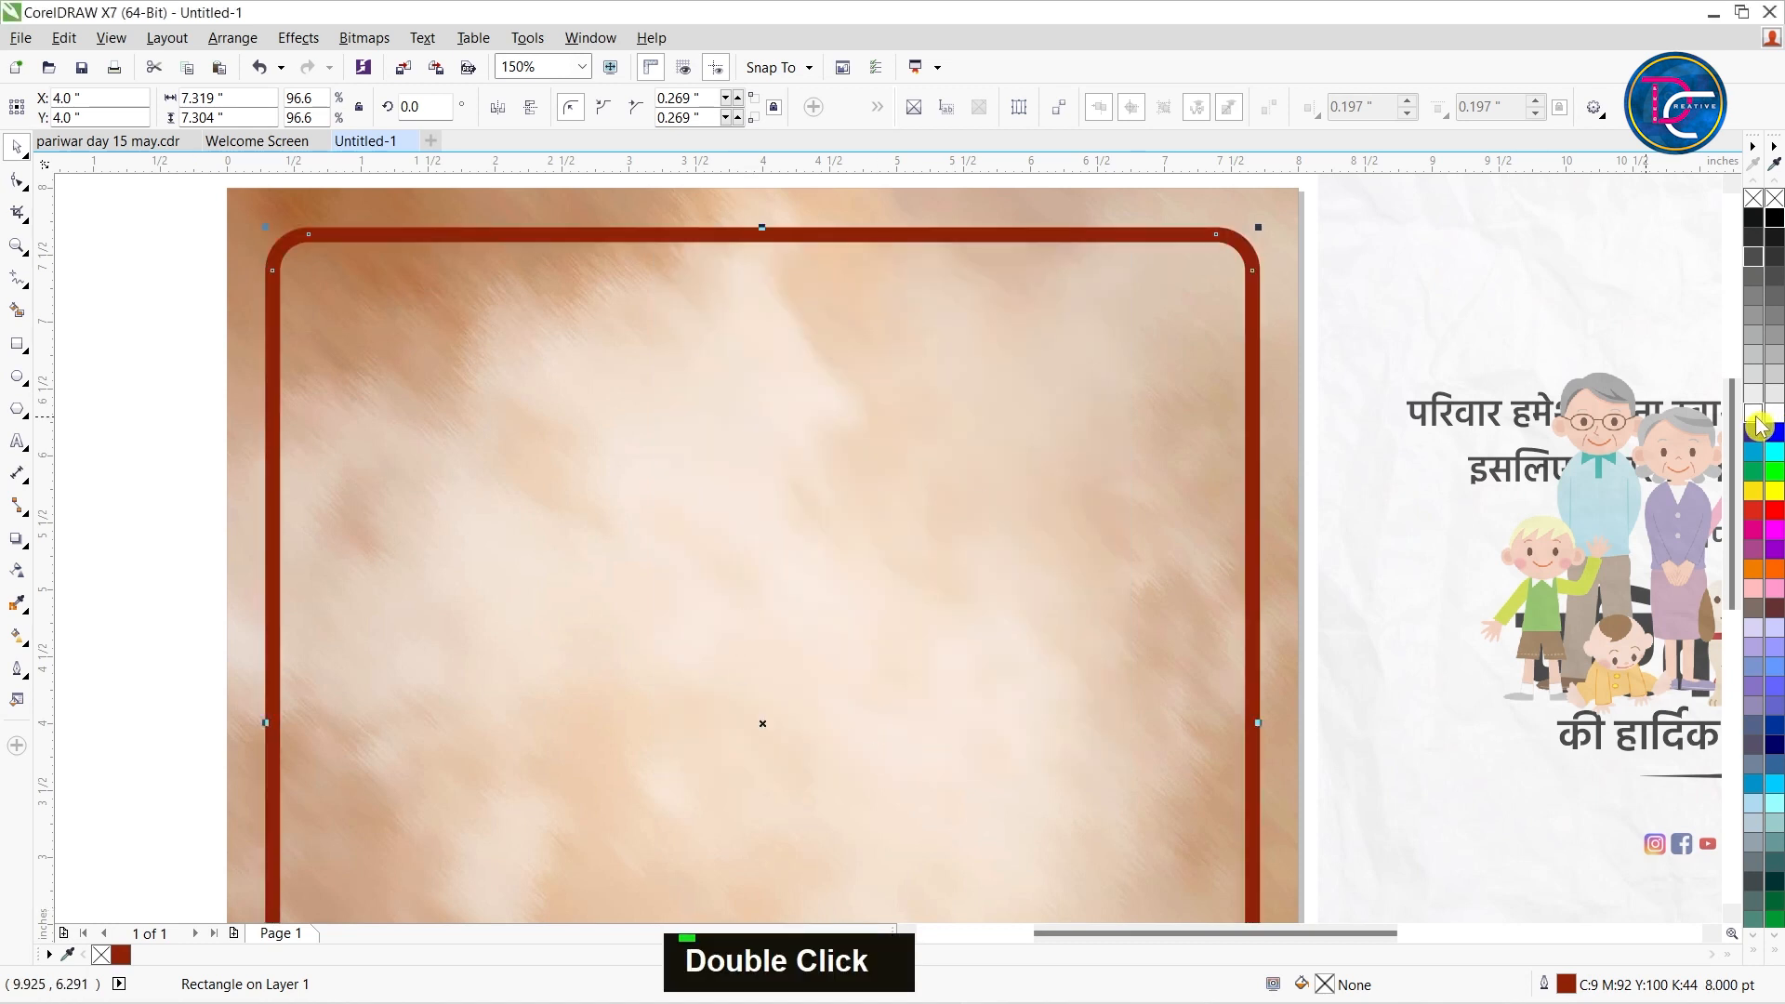
# Fill the rounded rectangle with white and raise its lower edge to make it about 6.38 in high.
pyautogui.click(1758, 421)
pyautogui.scroll(-4, 1292, 243)
pyautogui.press('z')
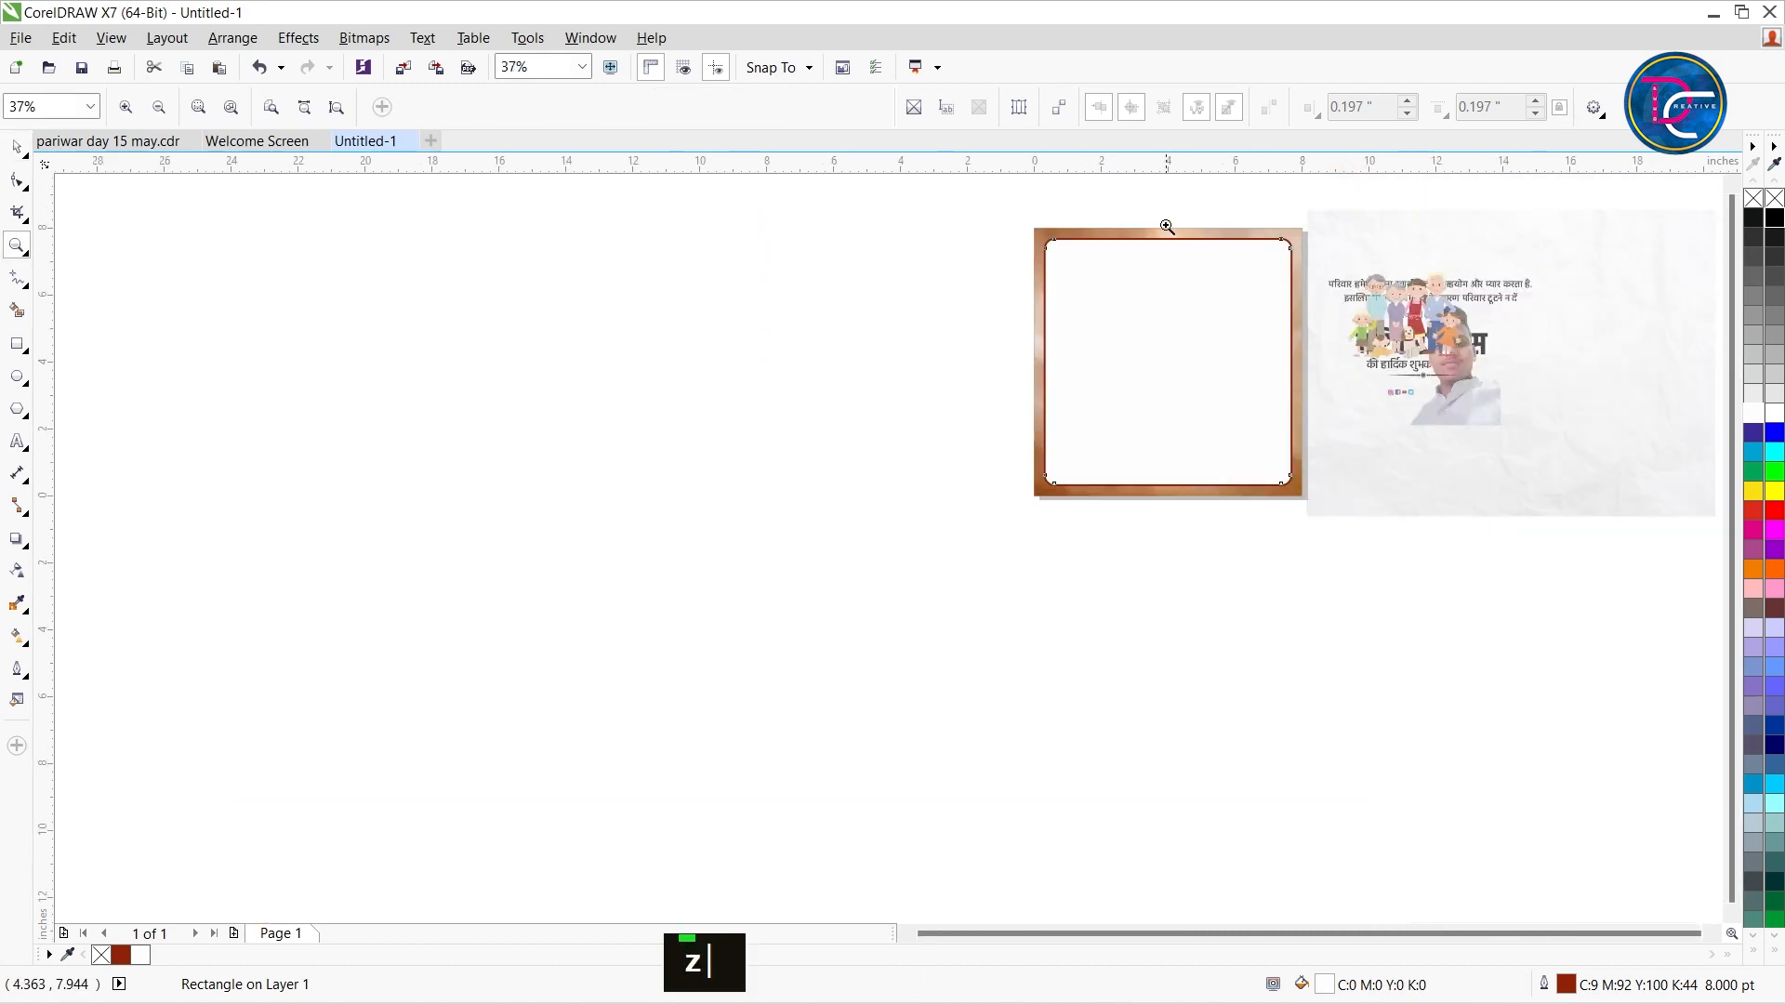
pyautogui.moveTo(1248, 379); pyautogui.dragTo(1512, 574)
pyautogui.hotkey('ctrl', 'space')
pyautogui.click(1124, 610)
pyautogui.click(700, 673)
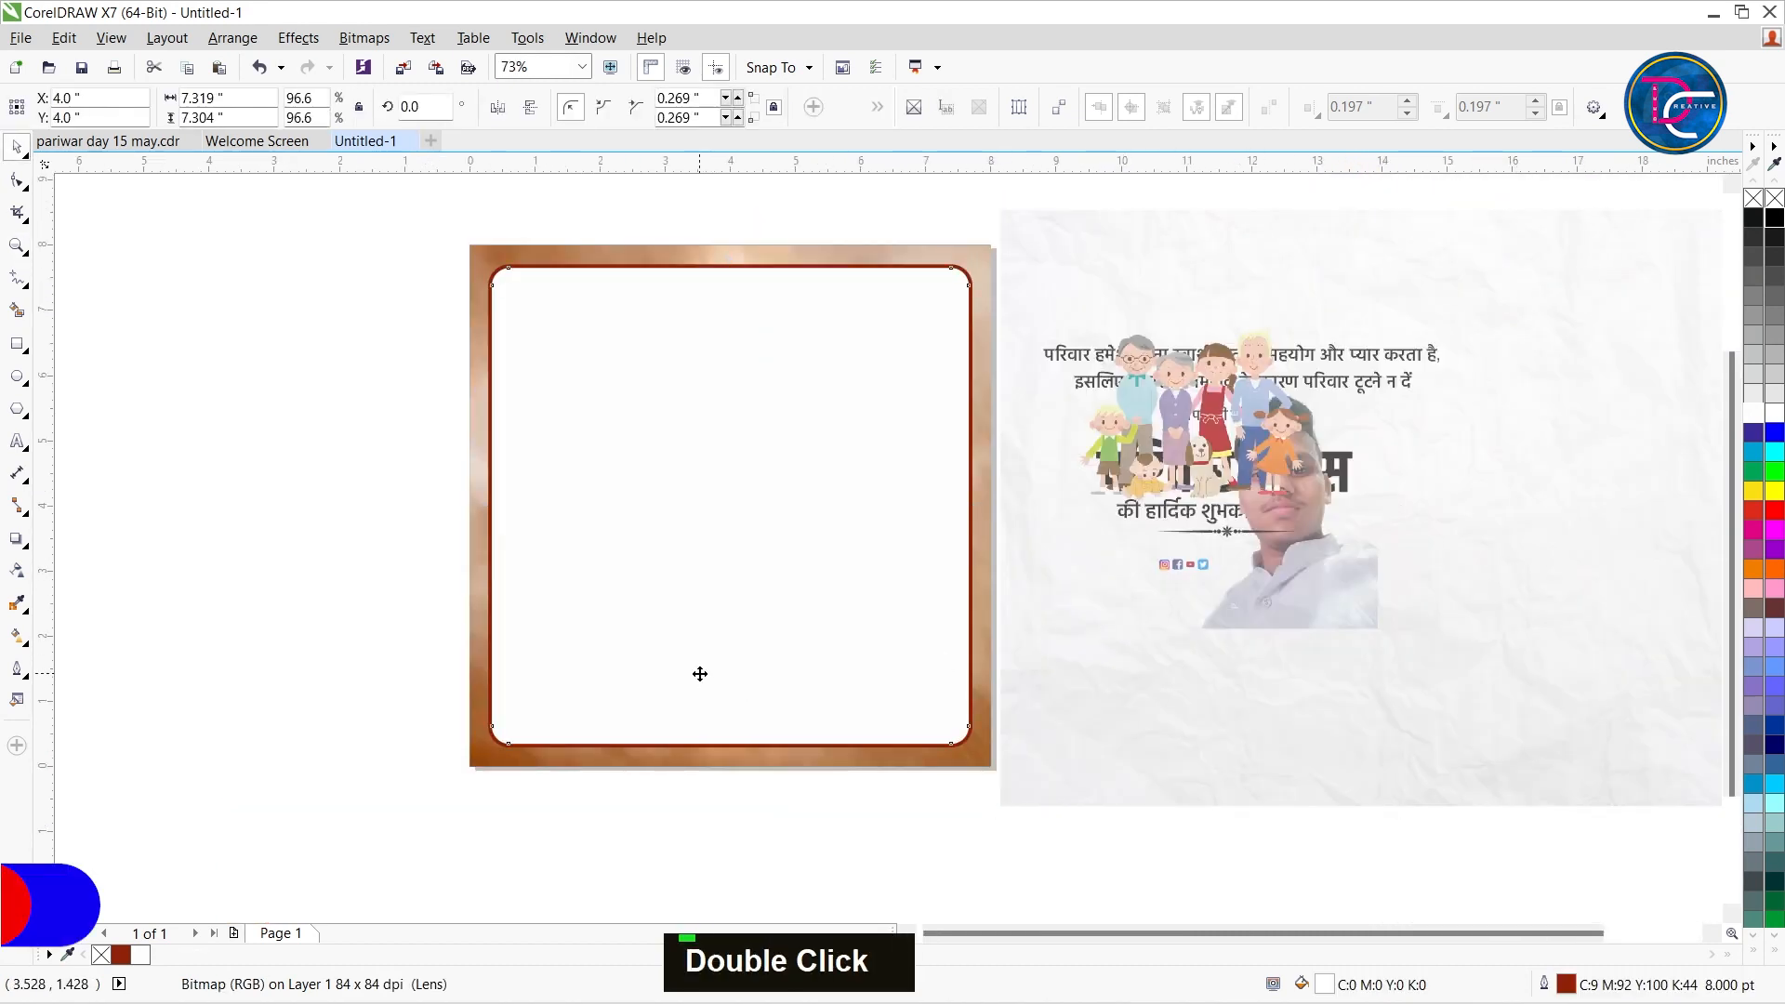
pyautogui.moveTo(729, 749); pyautogui.dragTo(733, 686)
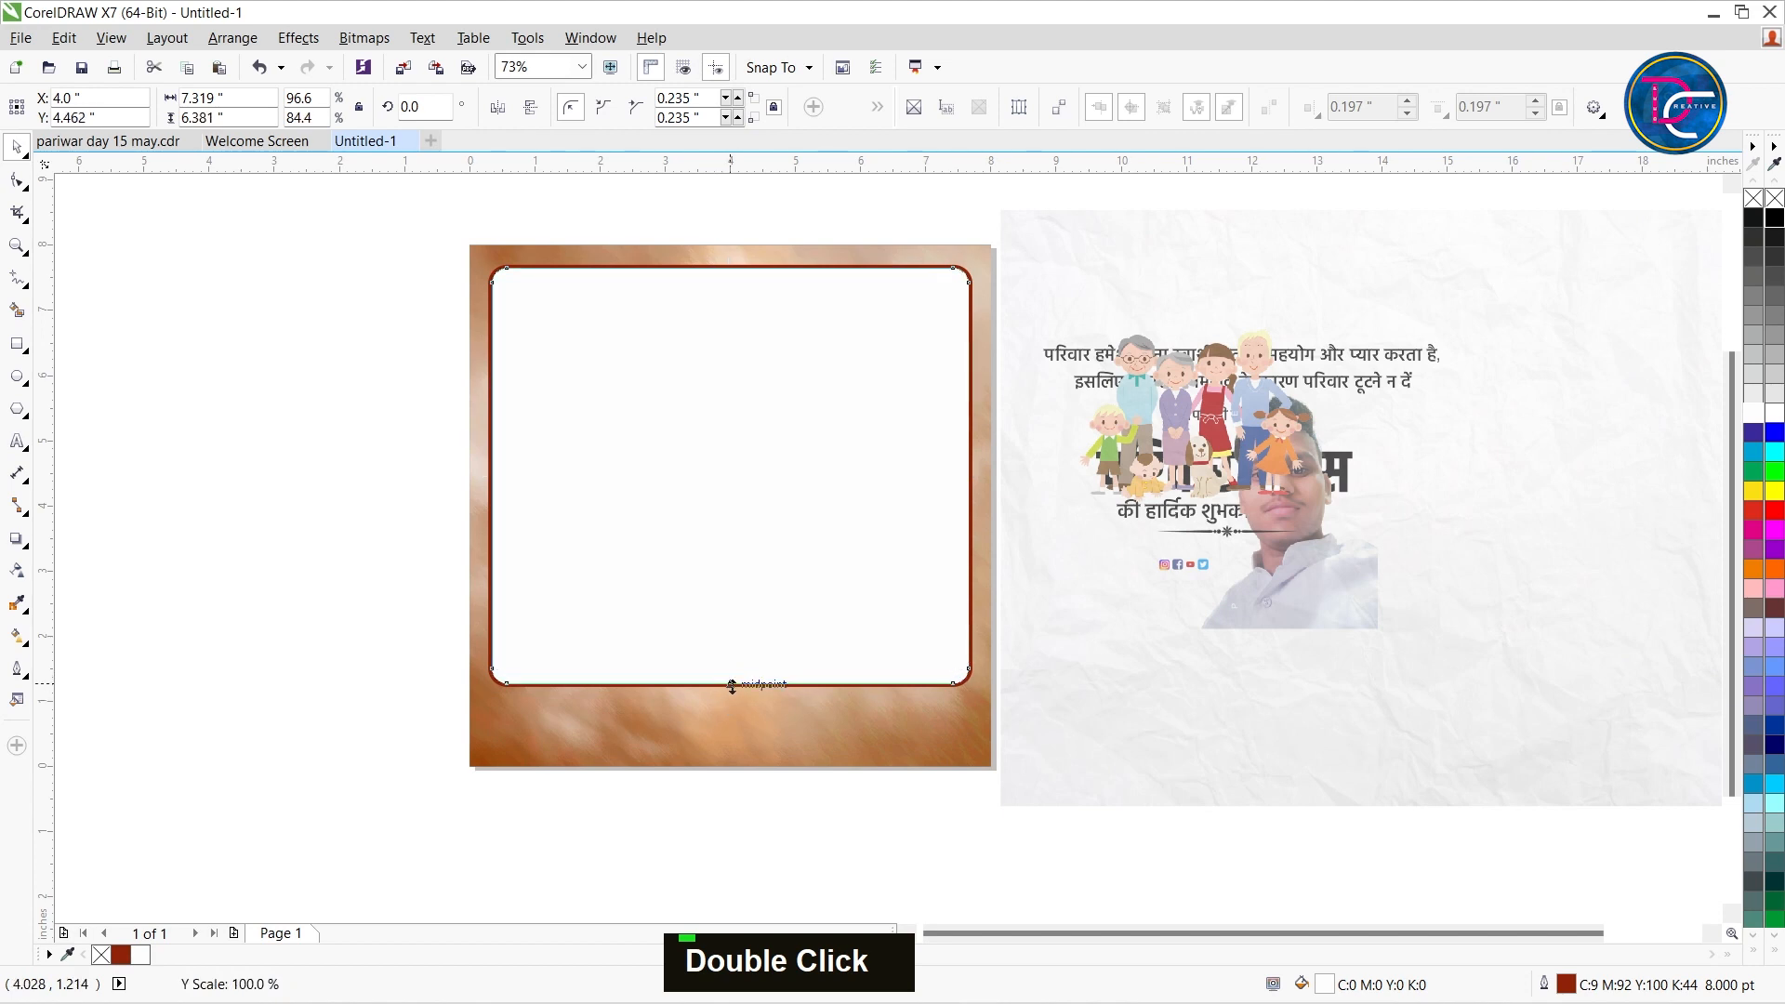
# PowerClip the crumpled paper texture inside the white rounded rectangle.
pyautogui.click(1376, 663)
pyautogui.moveTo(1342, 689); pyautogui.dragTo(1342, 705)
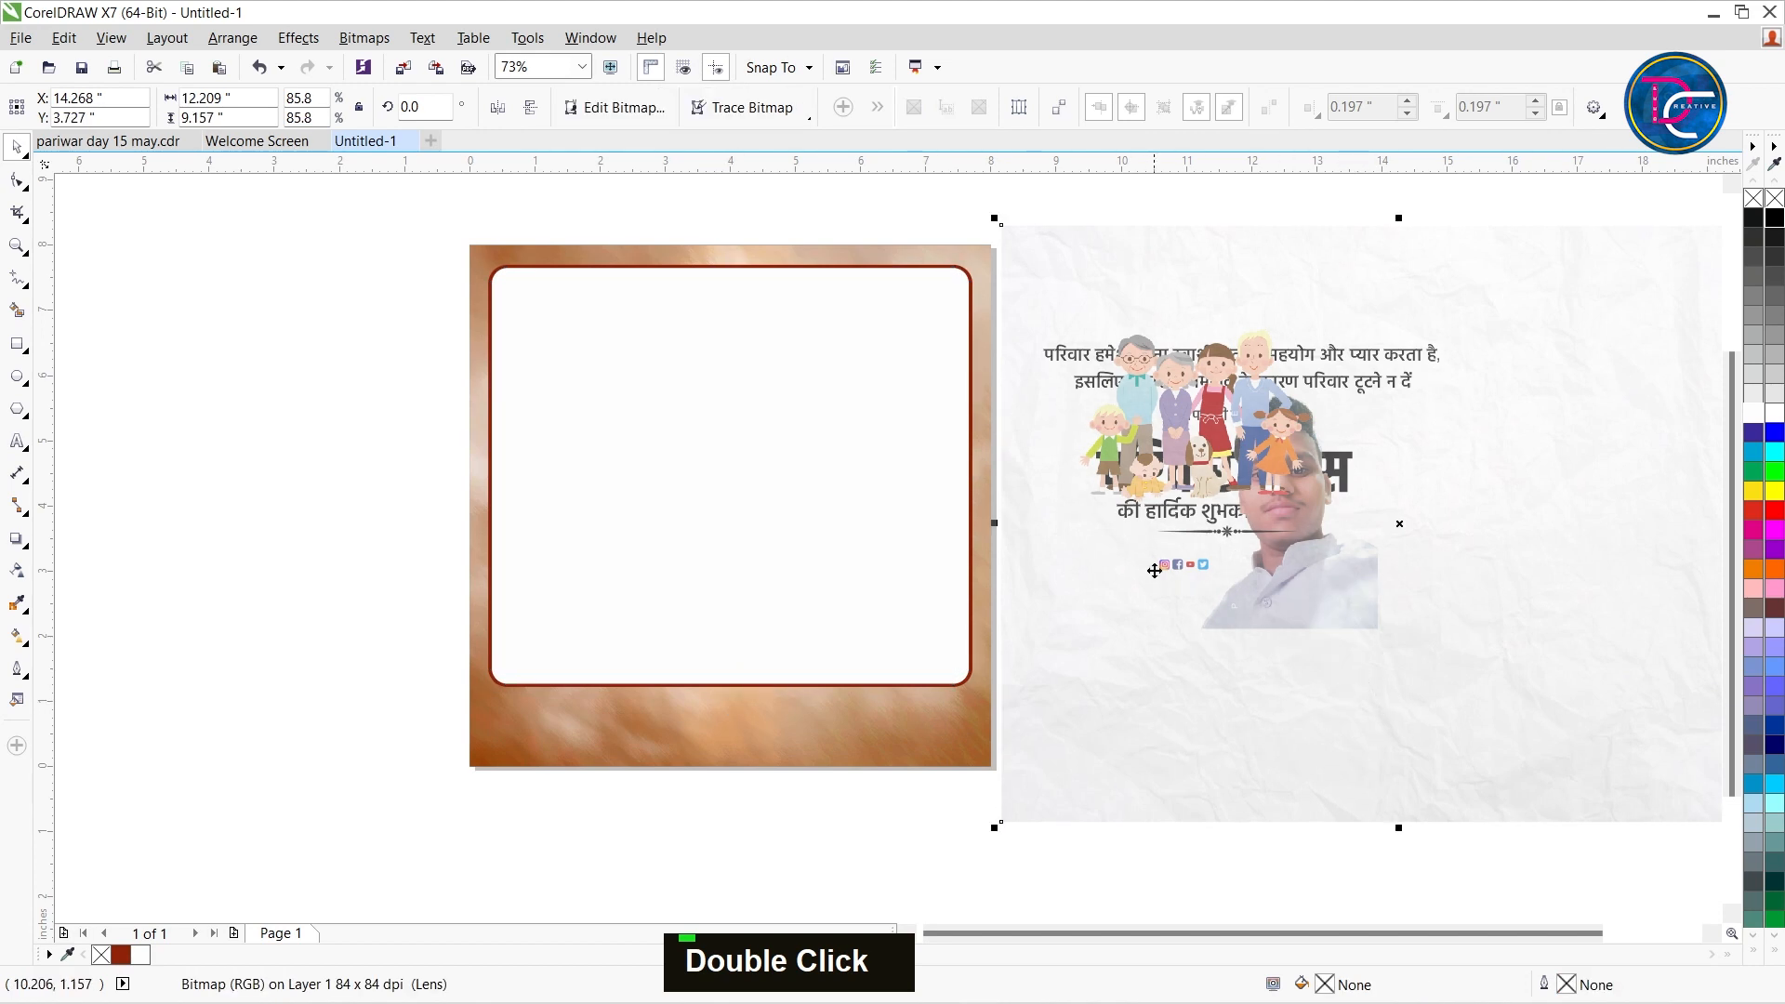
pyautogui.rightClick(1185, 229)
pyautogui.click(1236, 240)
pyautogui.click(821, 399)
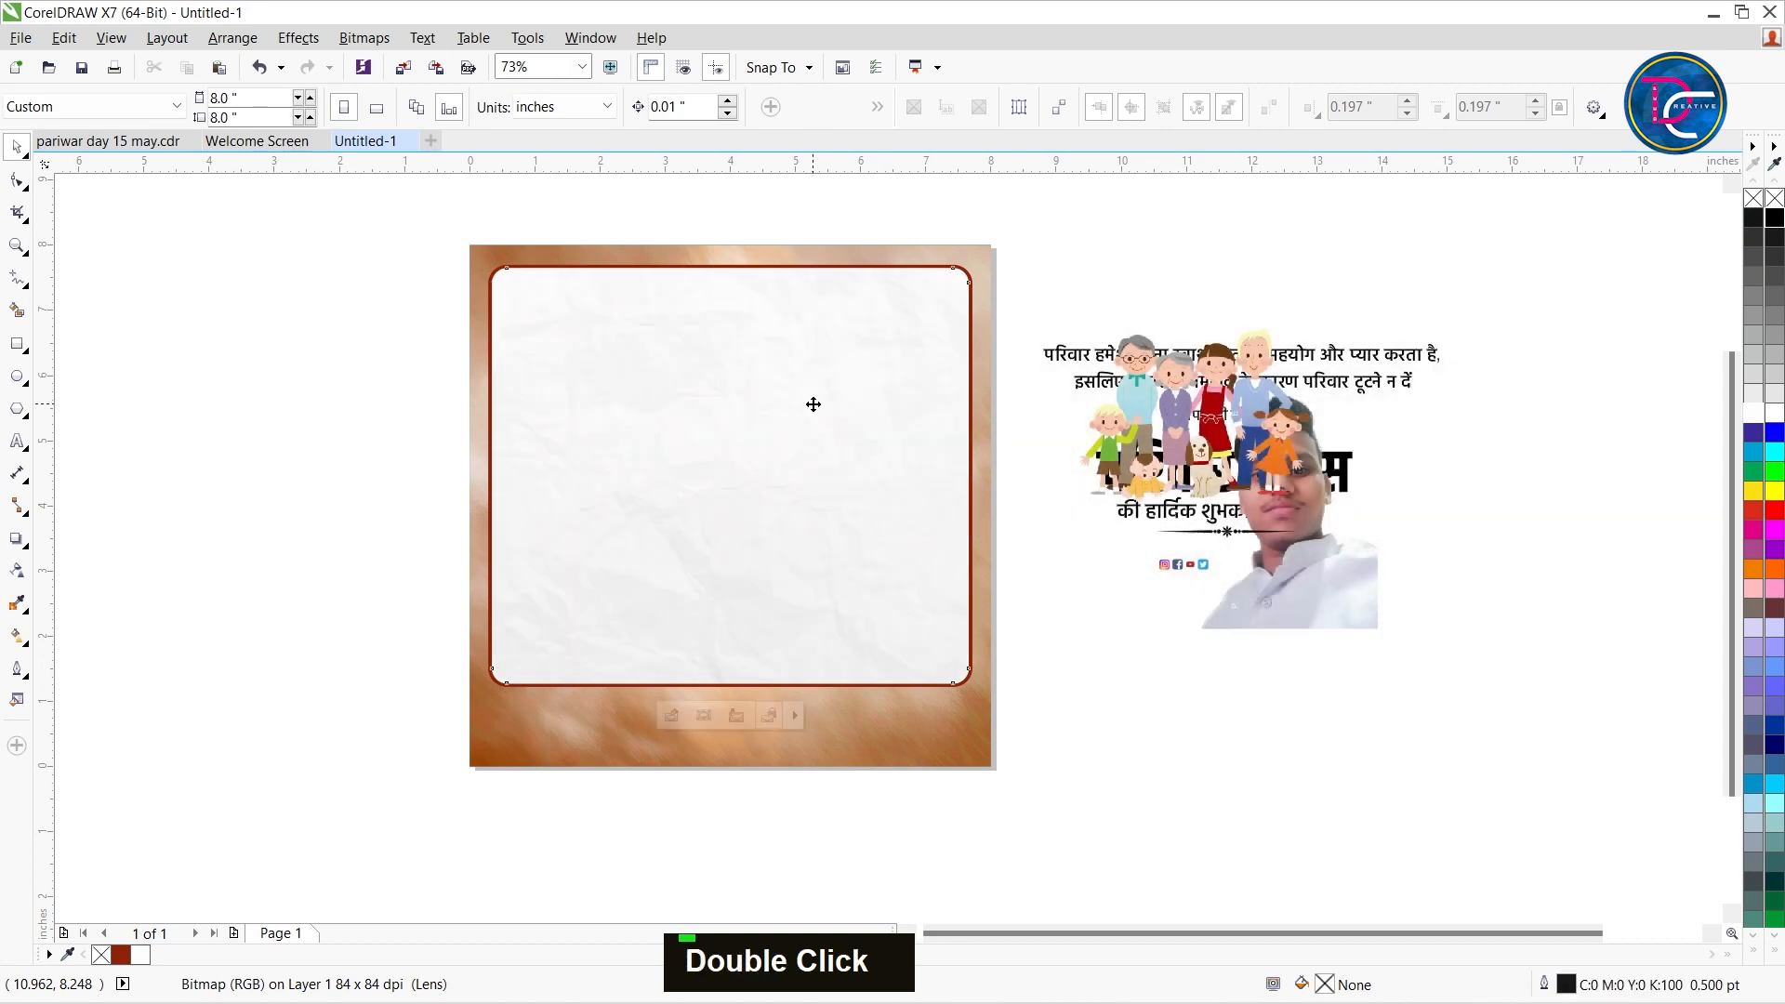
# Scale the clipped paper texture down about its centre to about 10.87 by 8.15 in.
pyautogui.keyDown('ctrl'); pyautogui.keyDown('alt'); pyautogui.click(821, 383); pyautogui.keyUp('alt'); pyautogui.keyUp('ctrl')
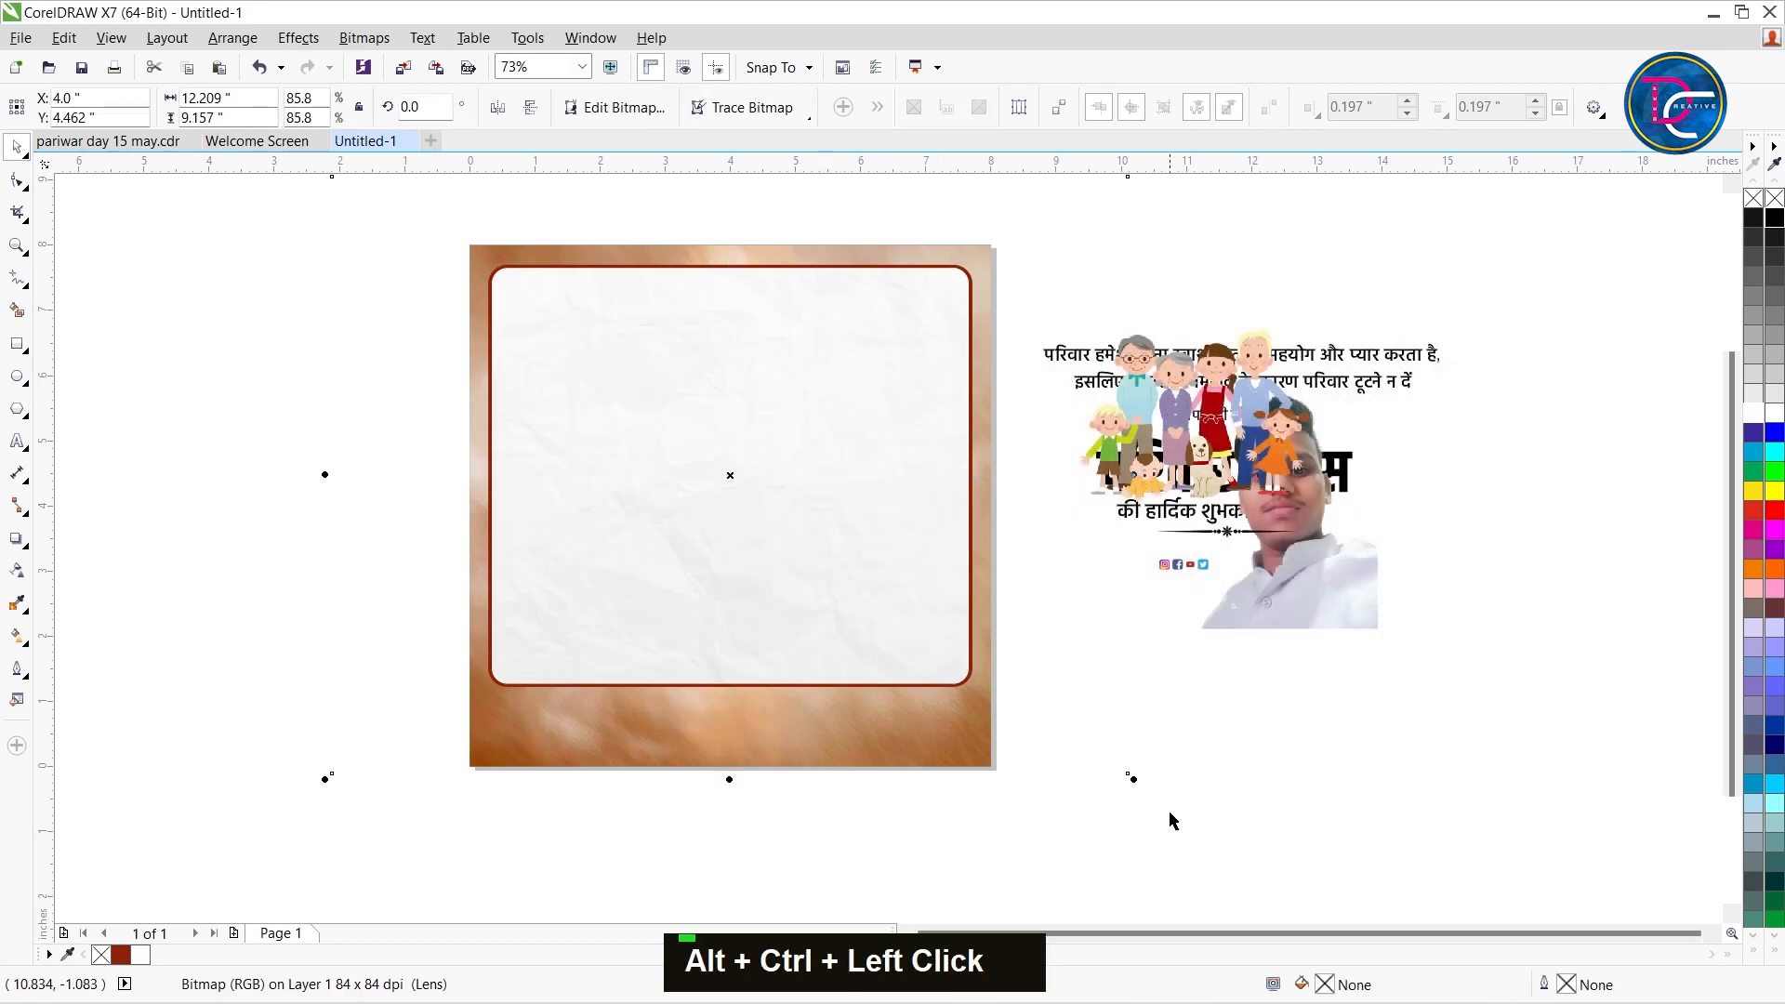
pyautogui.moveTo(1134, 779); pyautogui.dragTo(1068, 733)
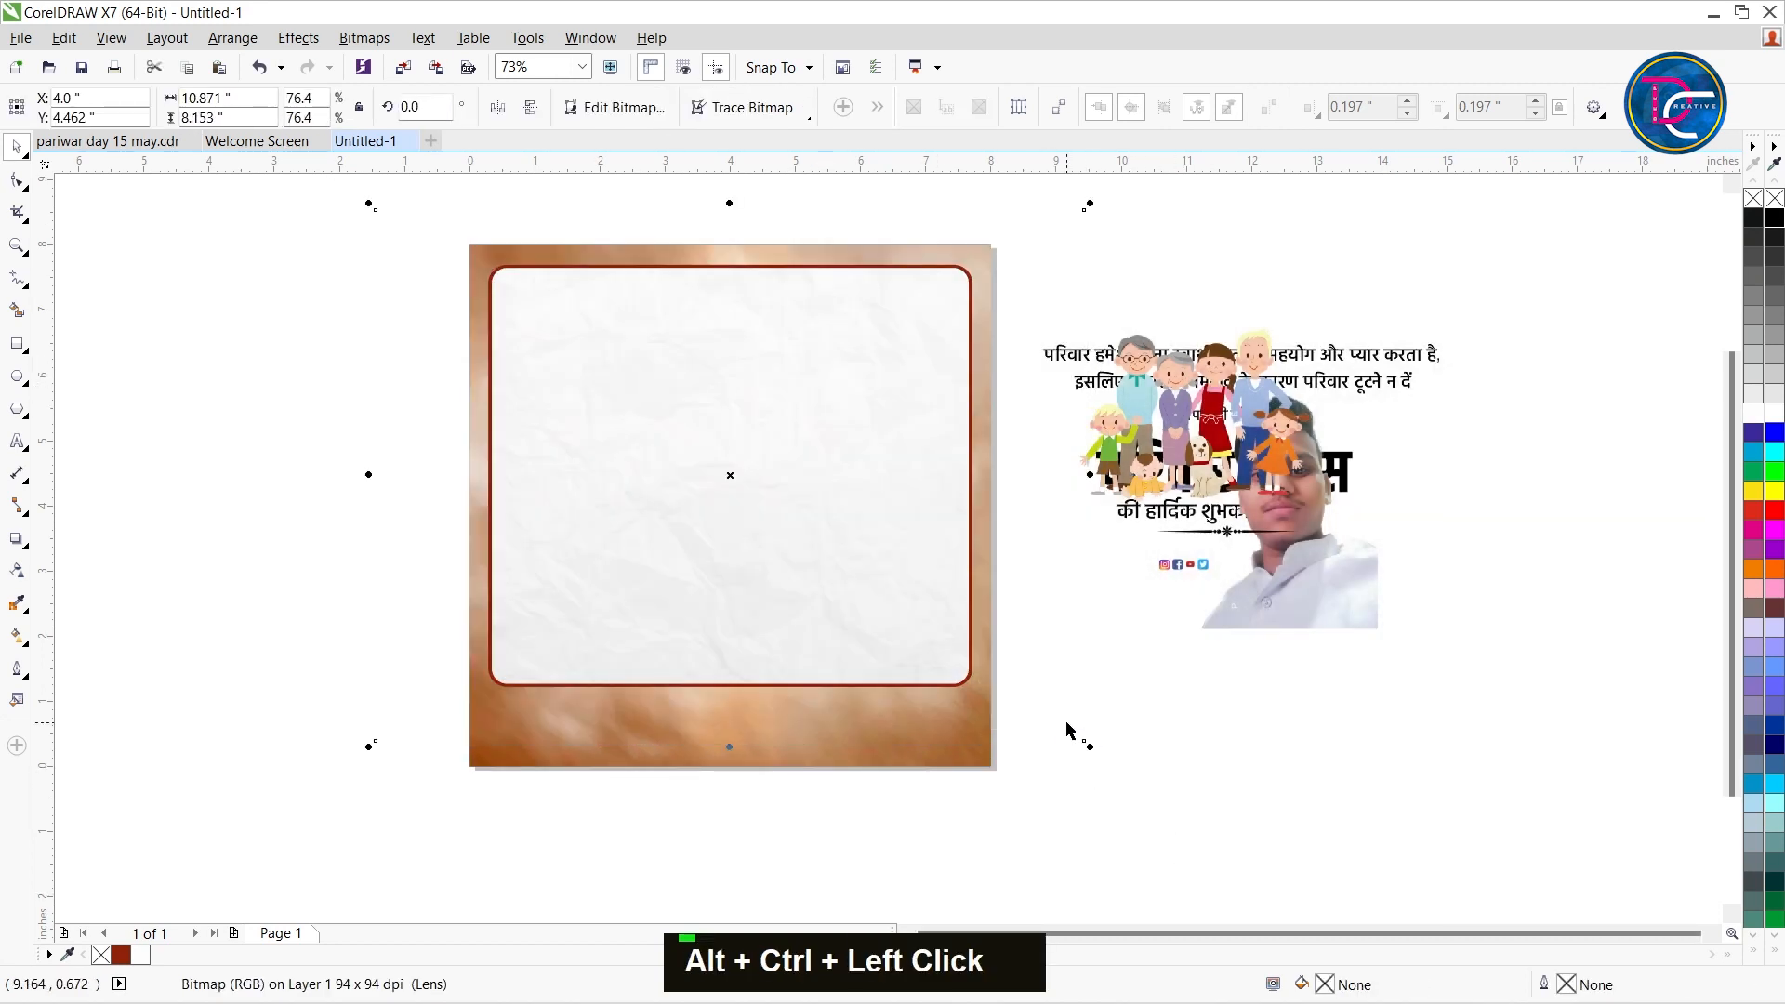
pyautogui.doubleClick(1231, 757)
# Draw a band about 9.0 by 1.97 in across the page's lower edge and centre it horizontally on the rounded frame.
pyautogui.click(17, 349)
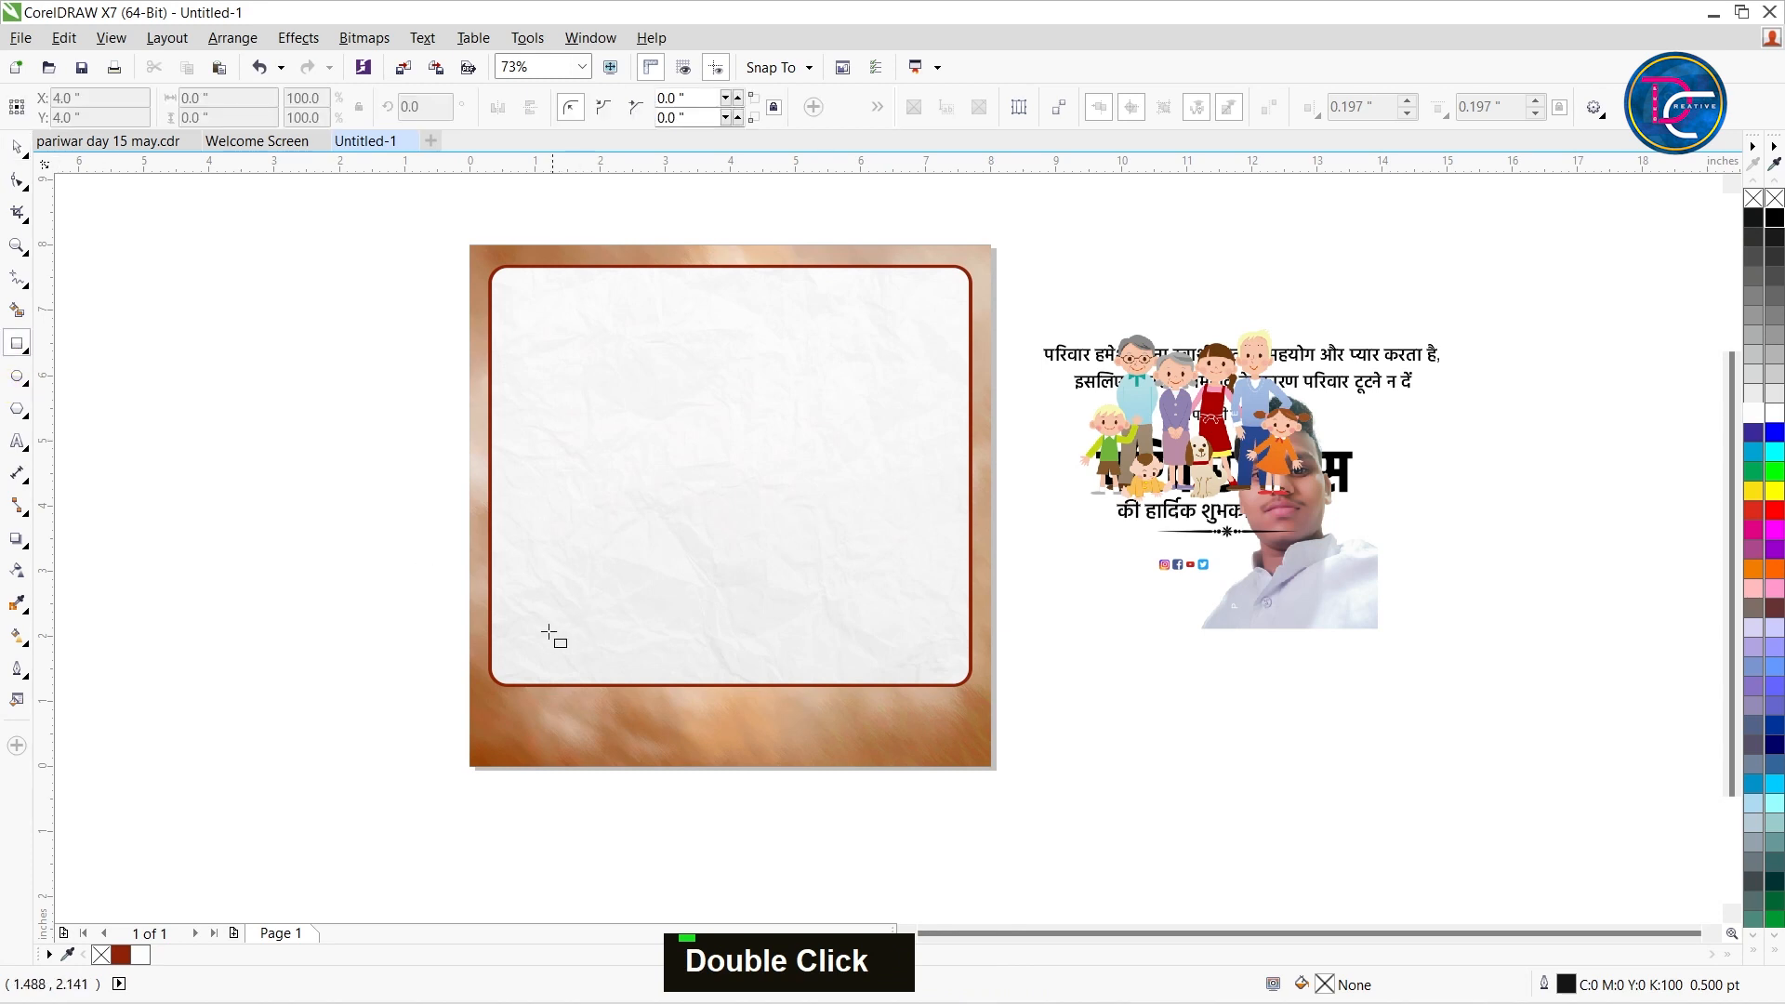
pyautogui.moveTo(425, 658); pyautogui.dragTo(1010, 783)
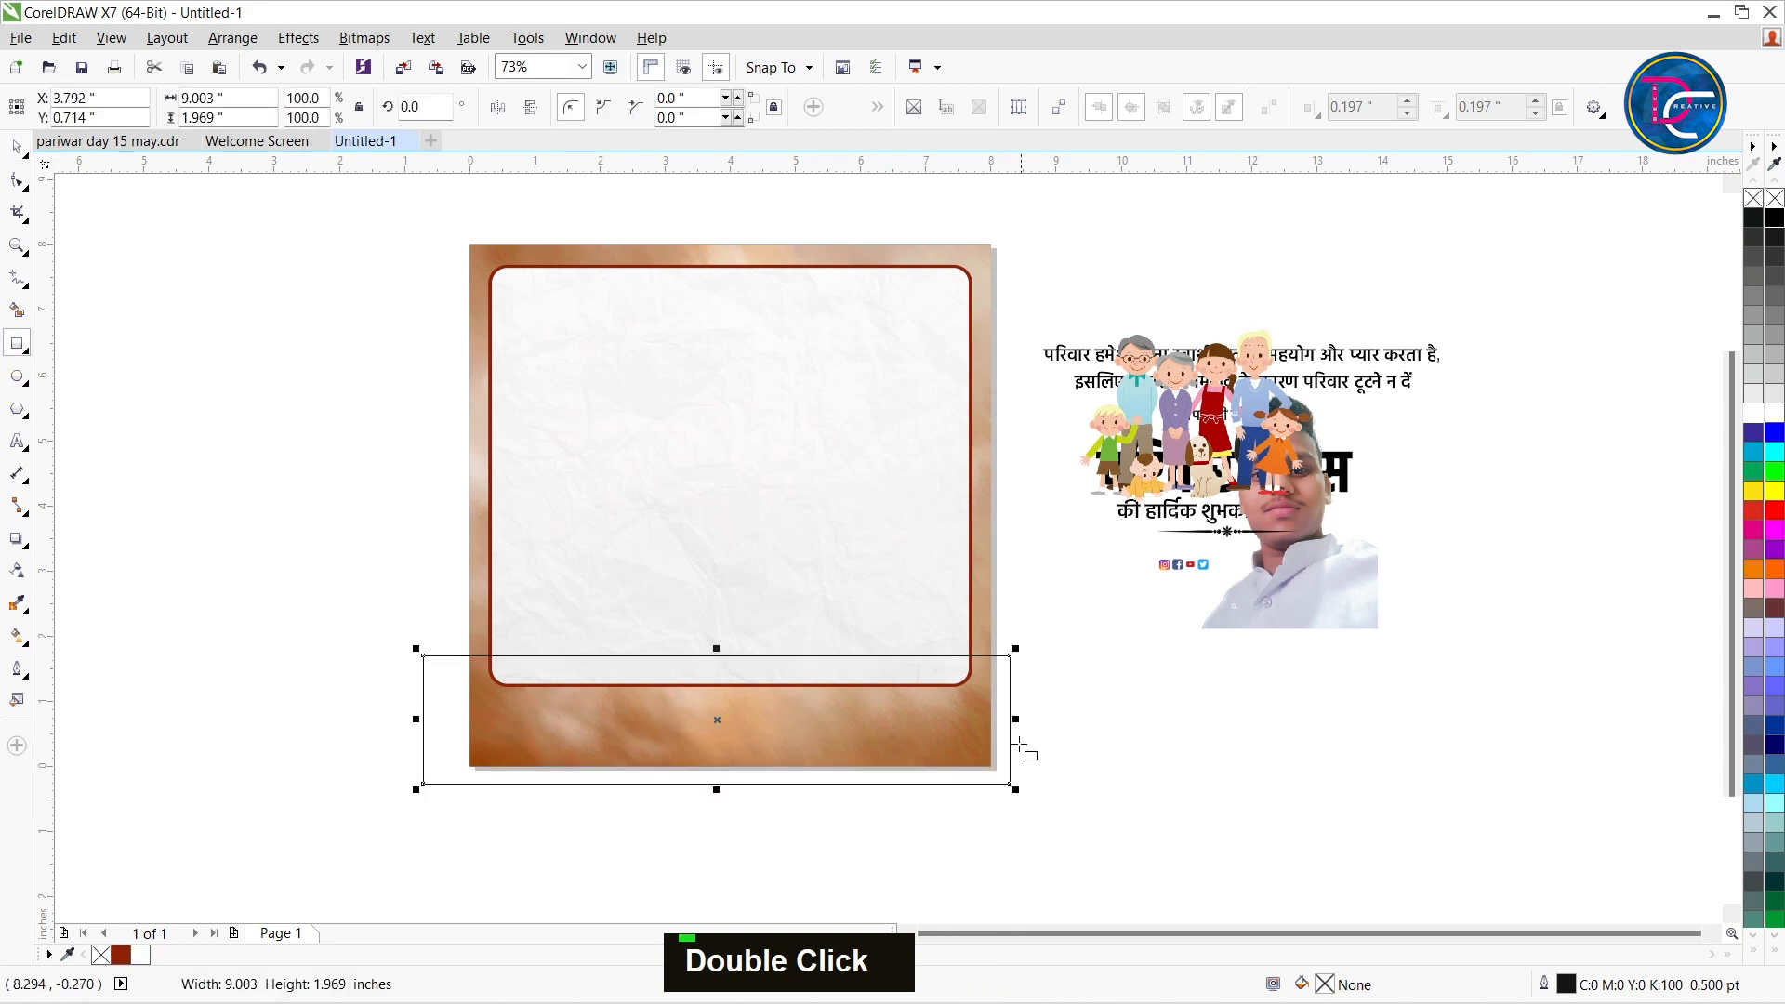
pyautogui.keyDown('shift'); pyautogui.click(972, 280); pyautogui.keyUp('shift')
pyautogui.press('c')
pyautogui.click(1065, 609)
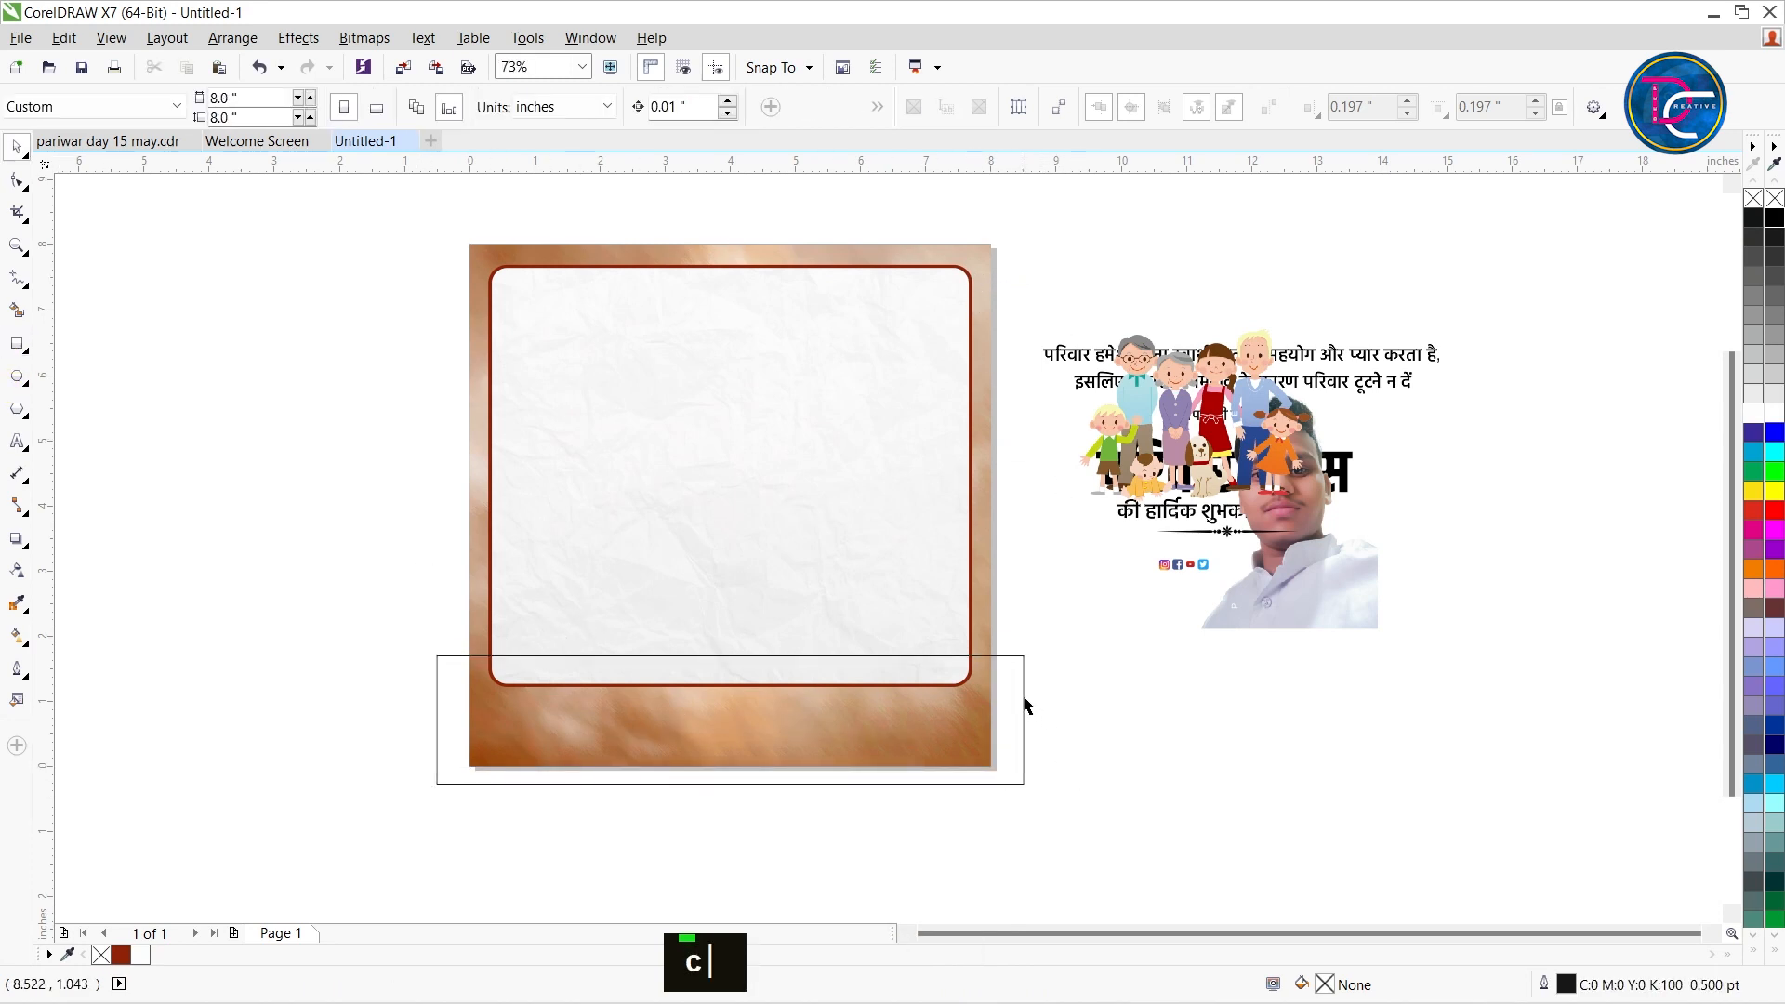
# Fill the lower band with the frame's dark red and remove its outline.
pyautogui.click(1024, 699)
pyautogui.click(120, 954)
pyautogui.rightClick(101, 954)
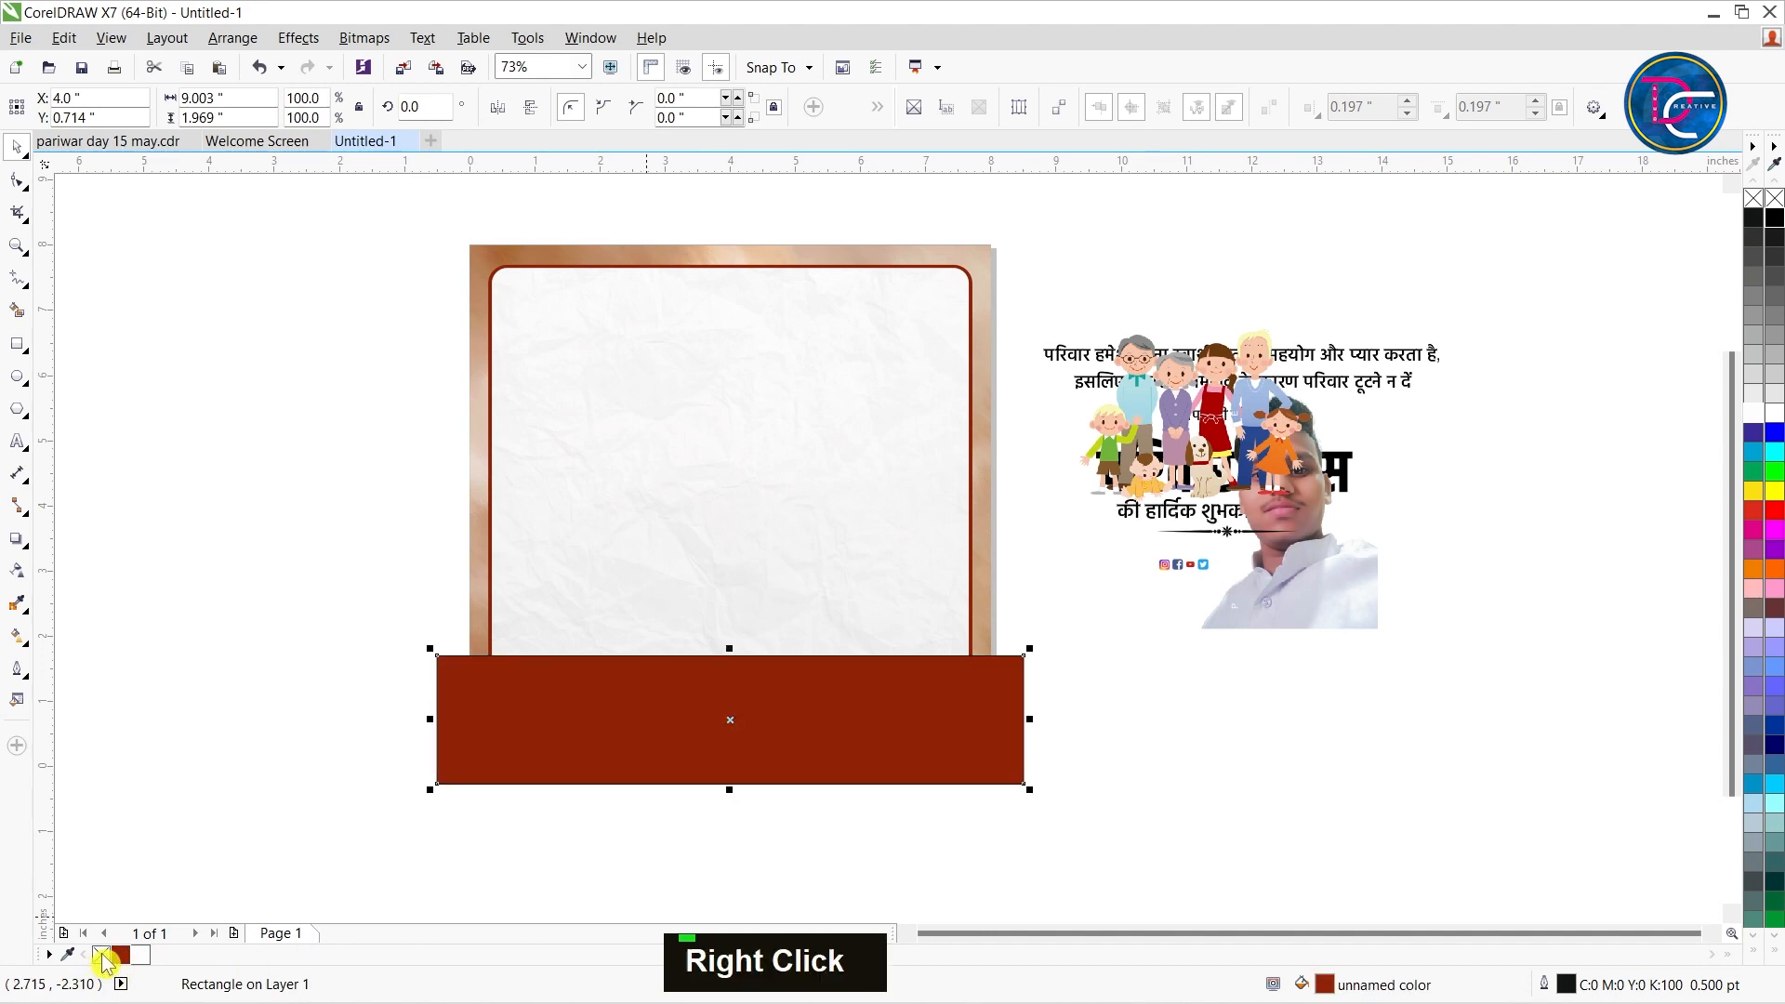
# PowerClip the dark red band inside the textured background square.
pyautogui.rightClick(570, 739)
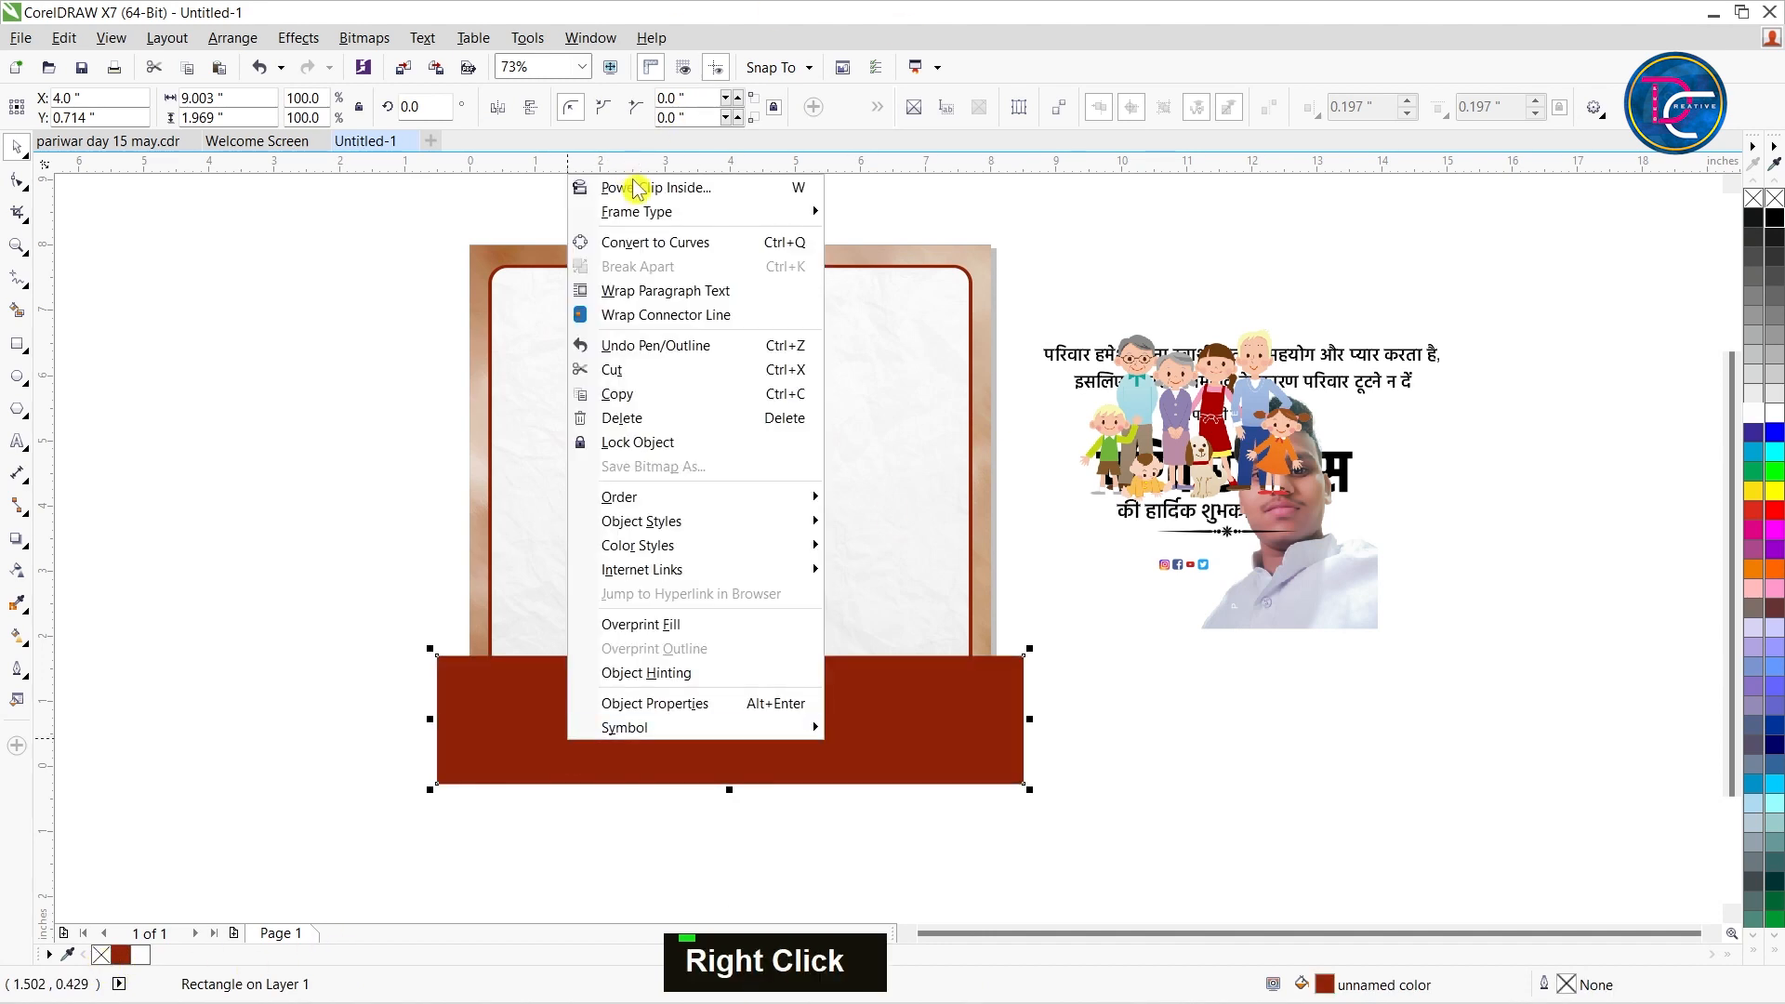
pyautogui.click(635, 189)
pyautogui.click(978, 255)
# Try a horizontal drop shadow on the rounded paper frame and clear it.
pyautogui.doubleClick(789, 598)
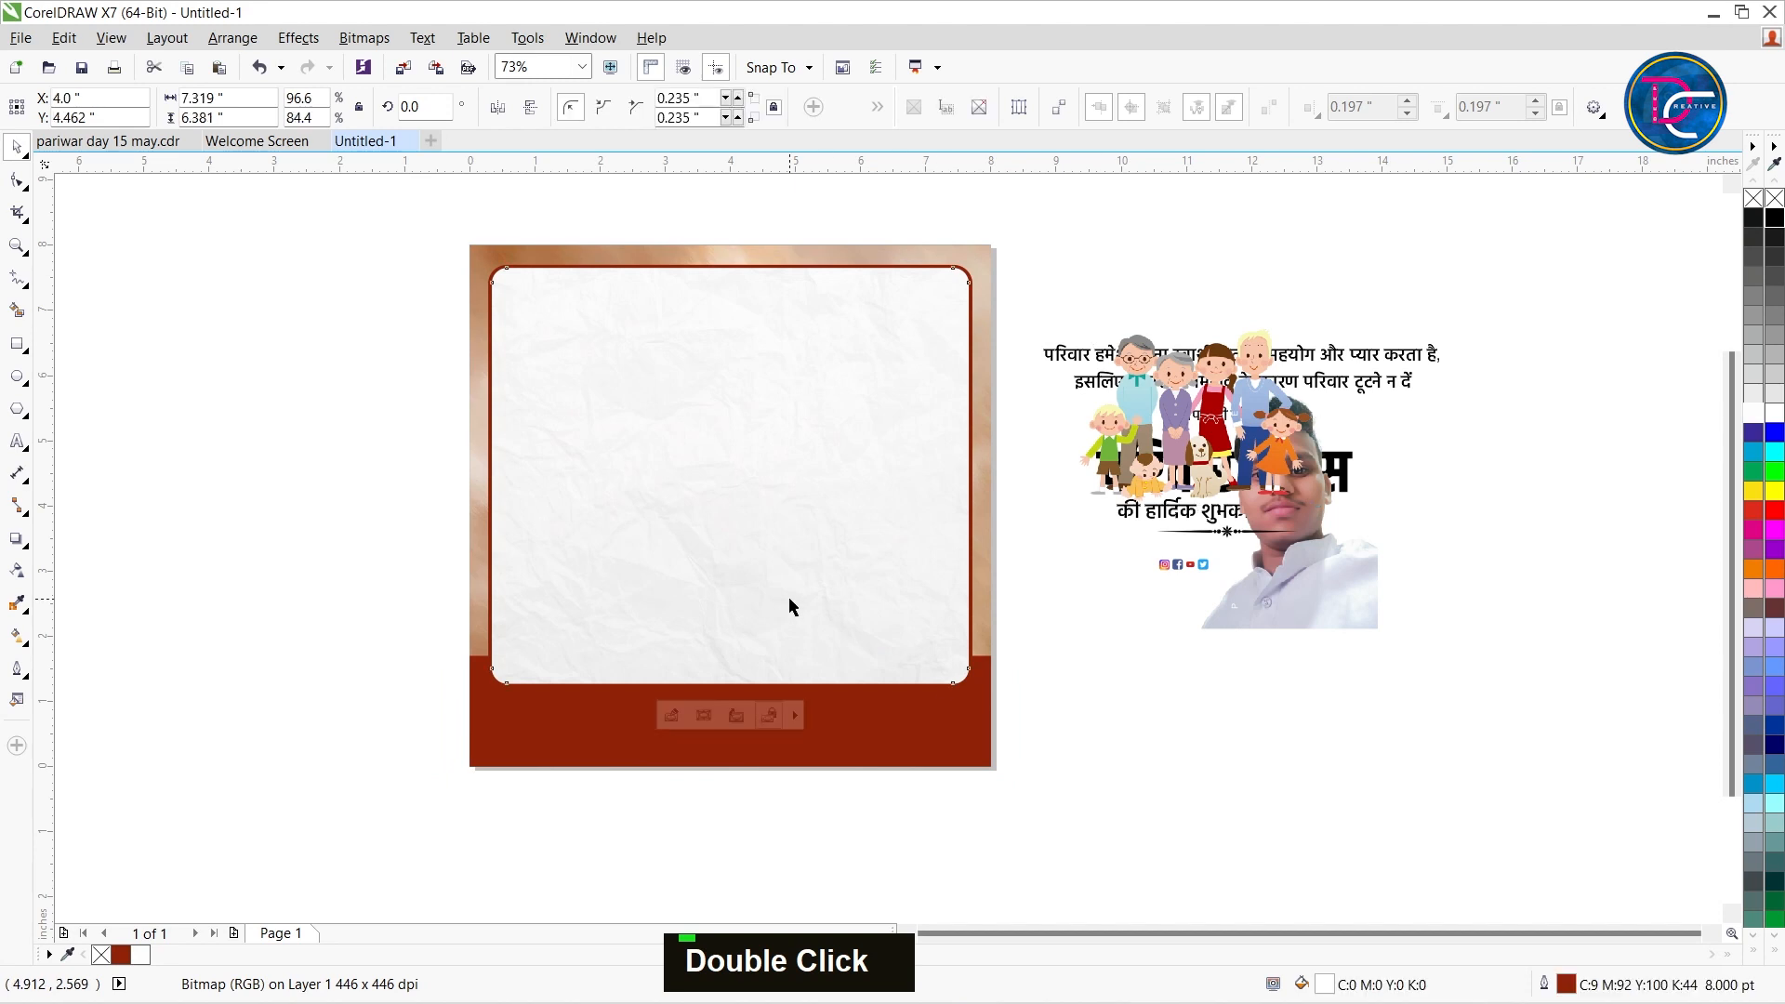
pyautogui.click(21, 550)
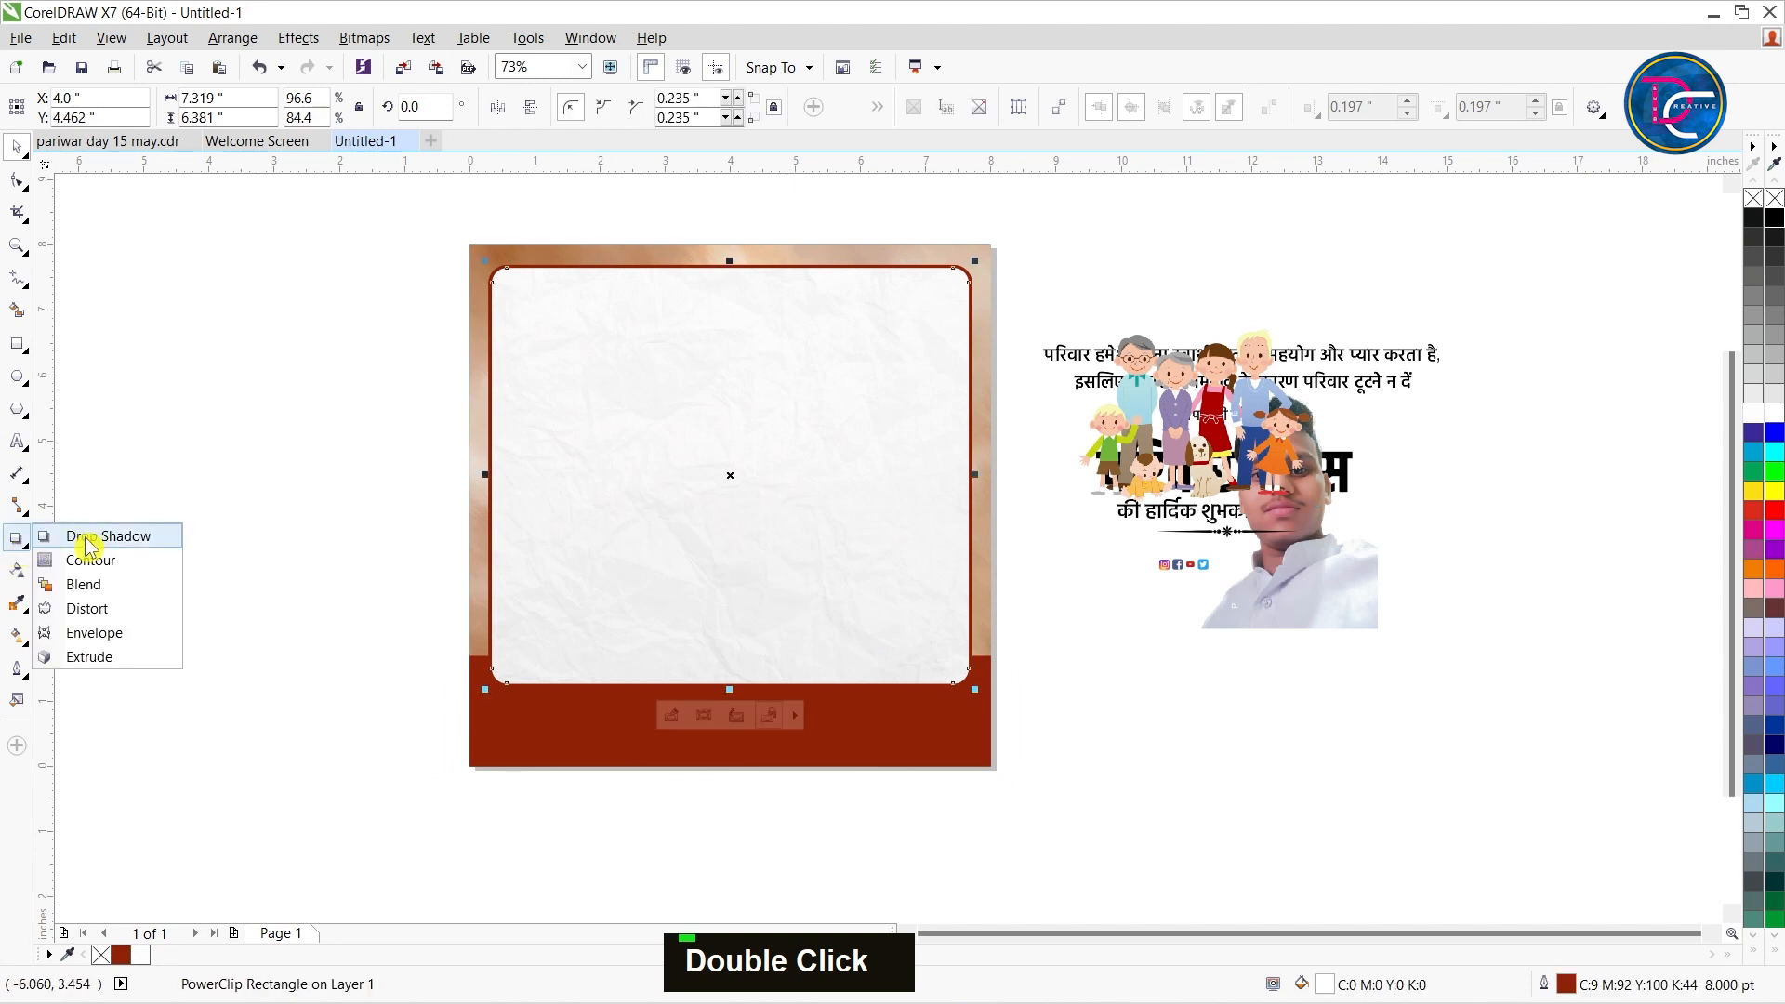
pyautogui.click(83, 530)
pyautogui.moveTo(487, 475); pyautogui.dragTo(990, 490)
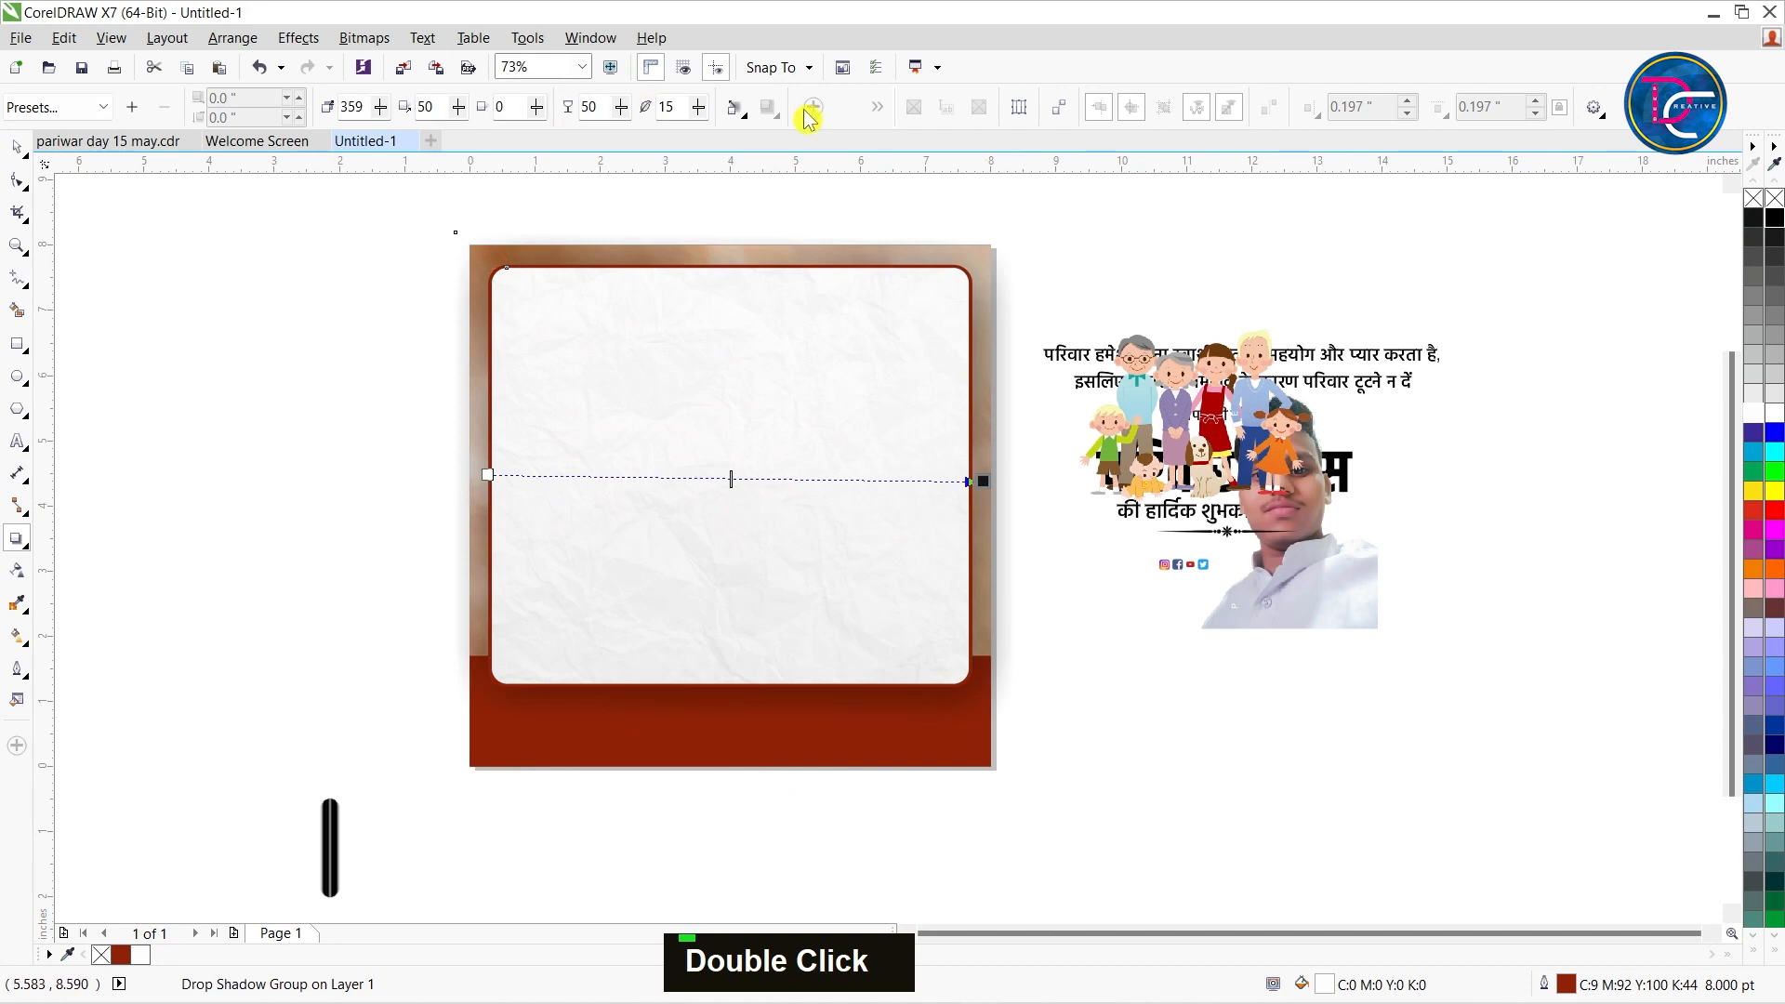
pyautogui.click(877, 106)
pyautogui.click(871, 149)
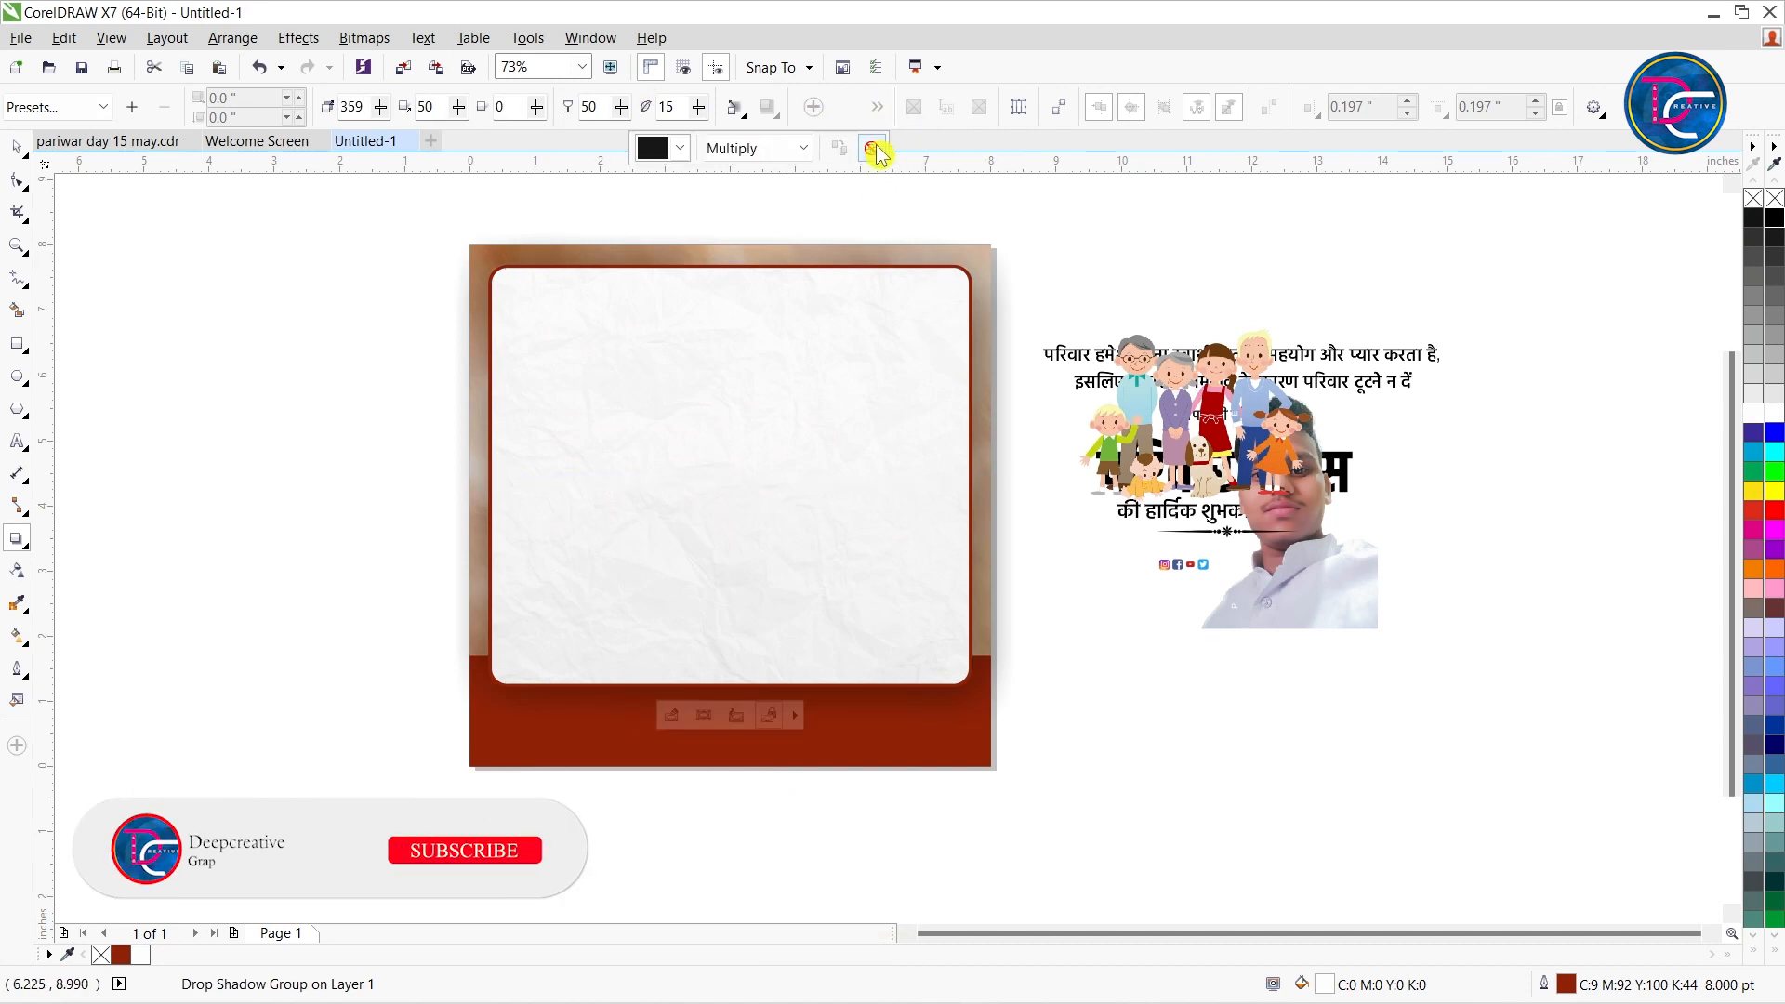
# Apply the Flat Top Left drop shadow to the paper frame and shift the shadow to an offset of about 0.11, -0.16 in.
pyautogui.click(47, 108)
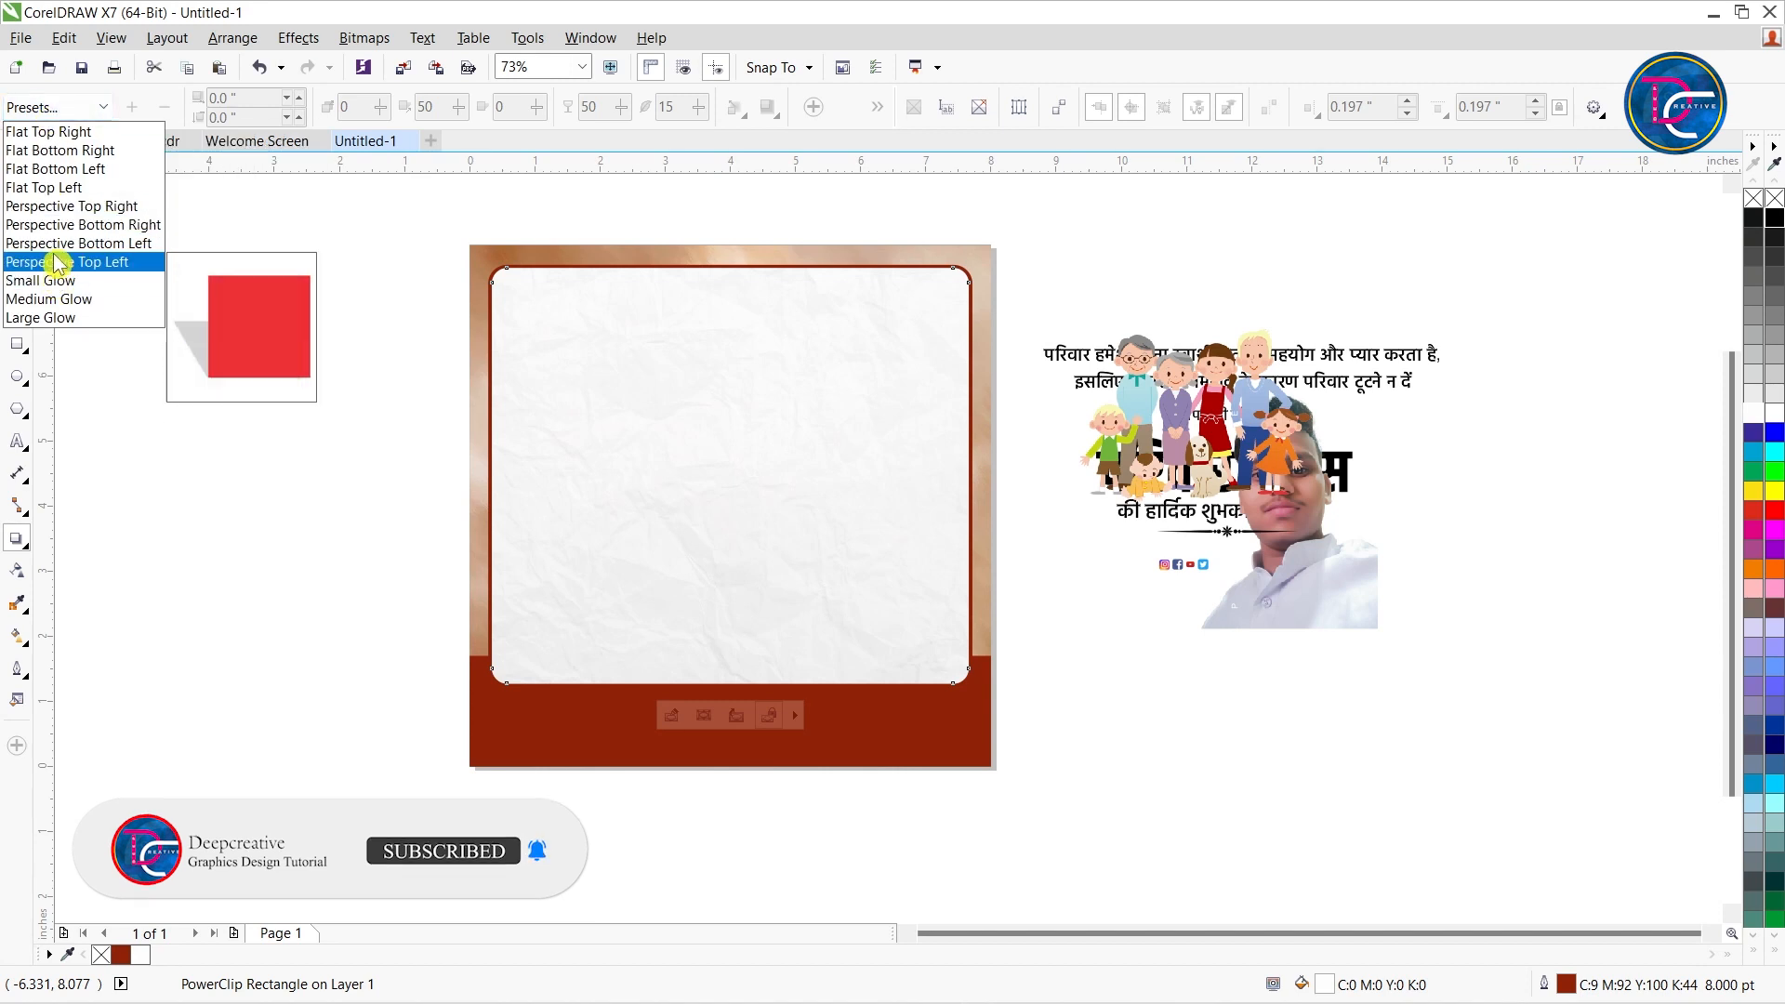
pyautogui.click(58, 188)
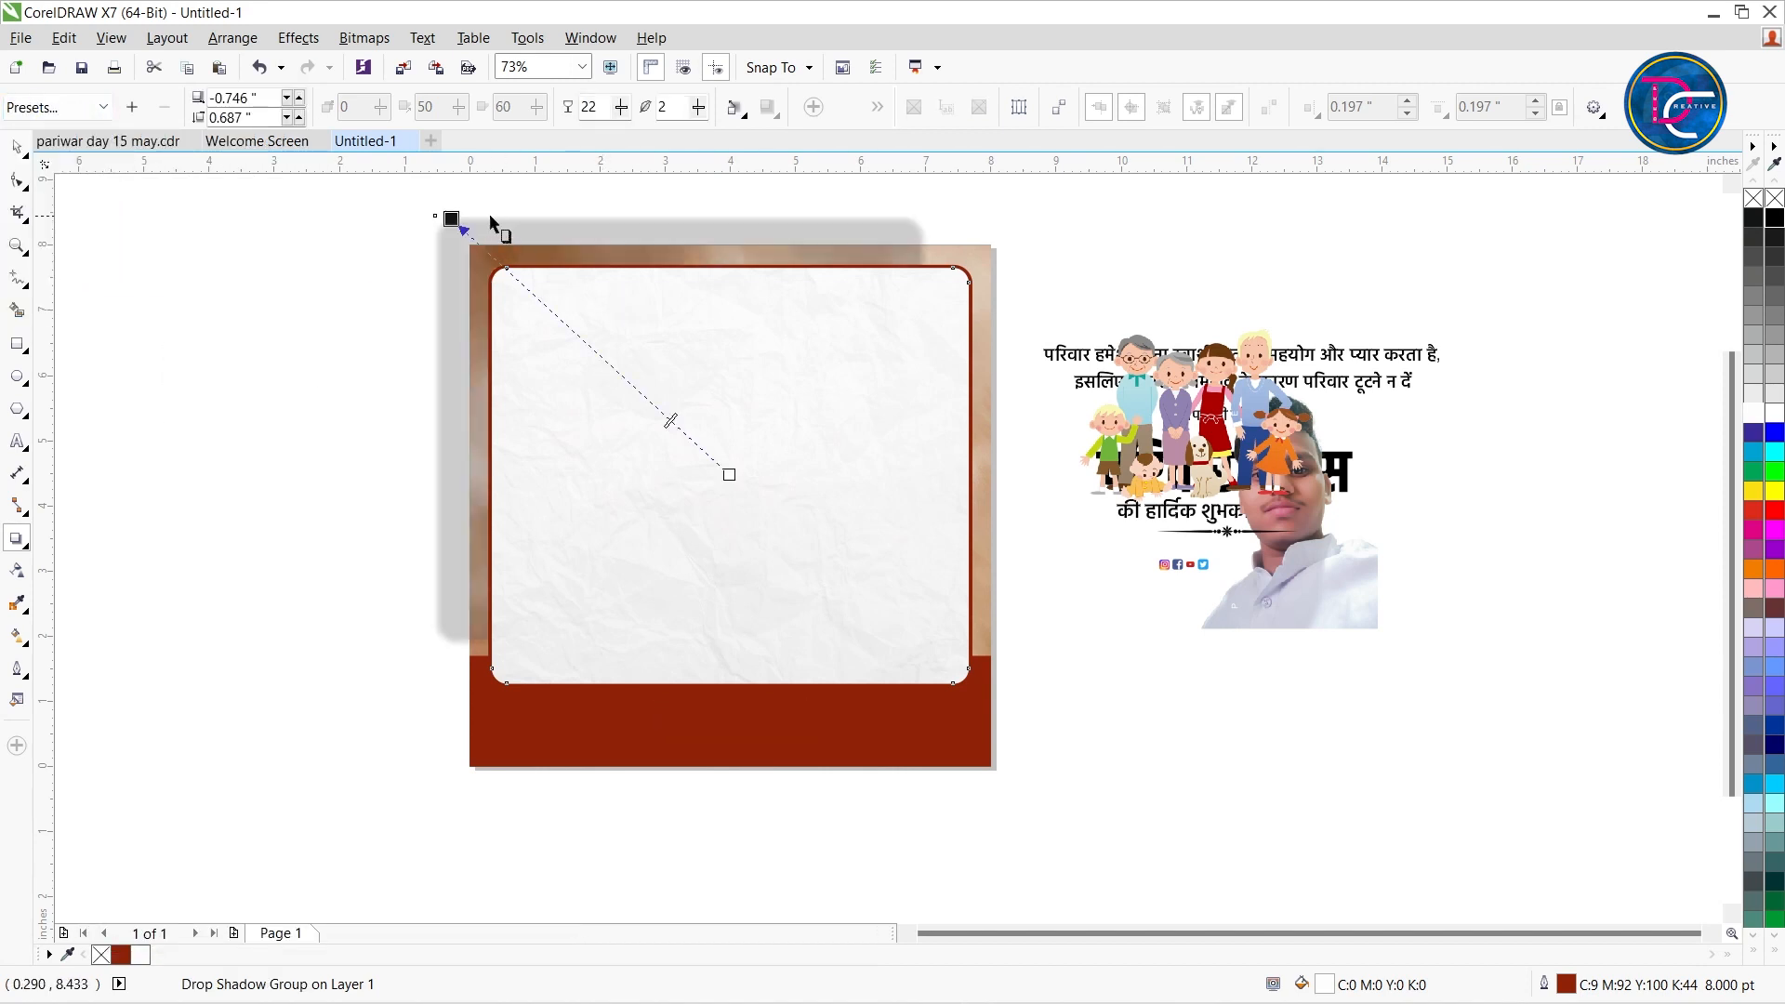
pyautogui.moveTo(451, 218); pyautogui.dragTo(874, 701)
pyautogui.scroll(5, 879, 695)
pyautogui.scroll(-4, 883, 692)
pyautogui.hotkey('ctrl', 'space')
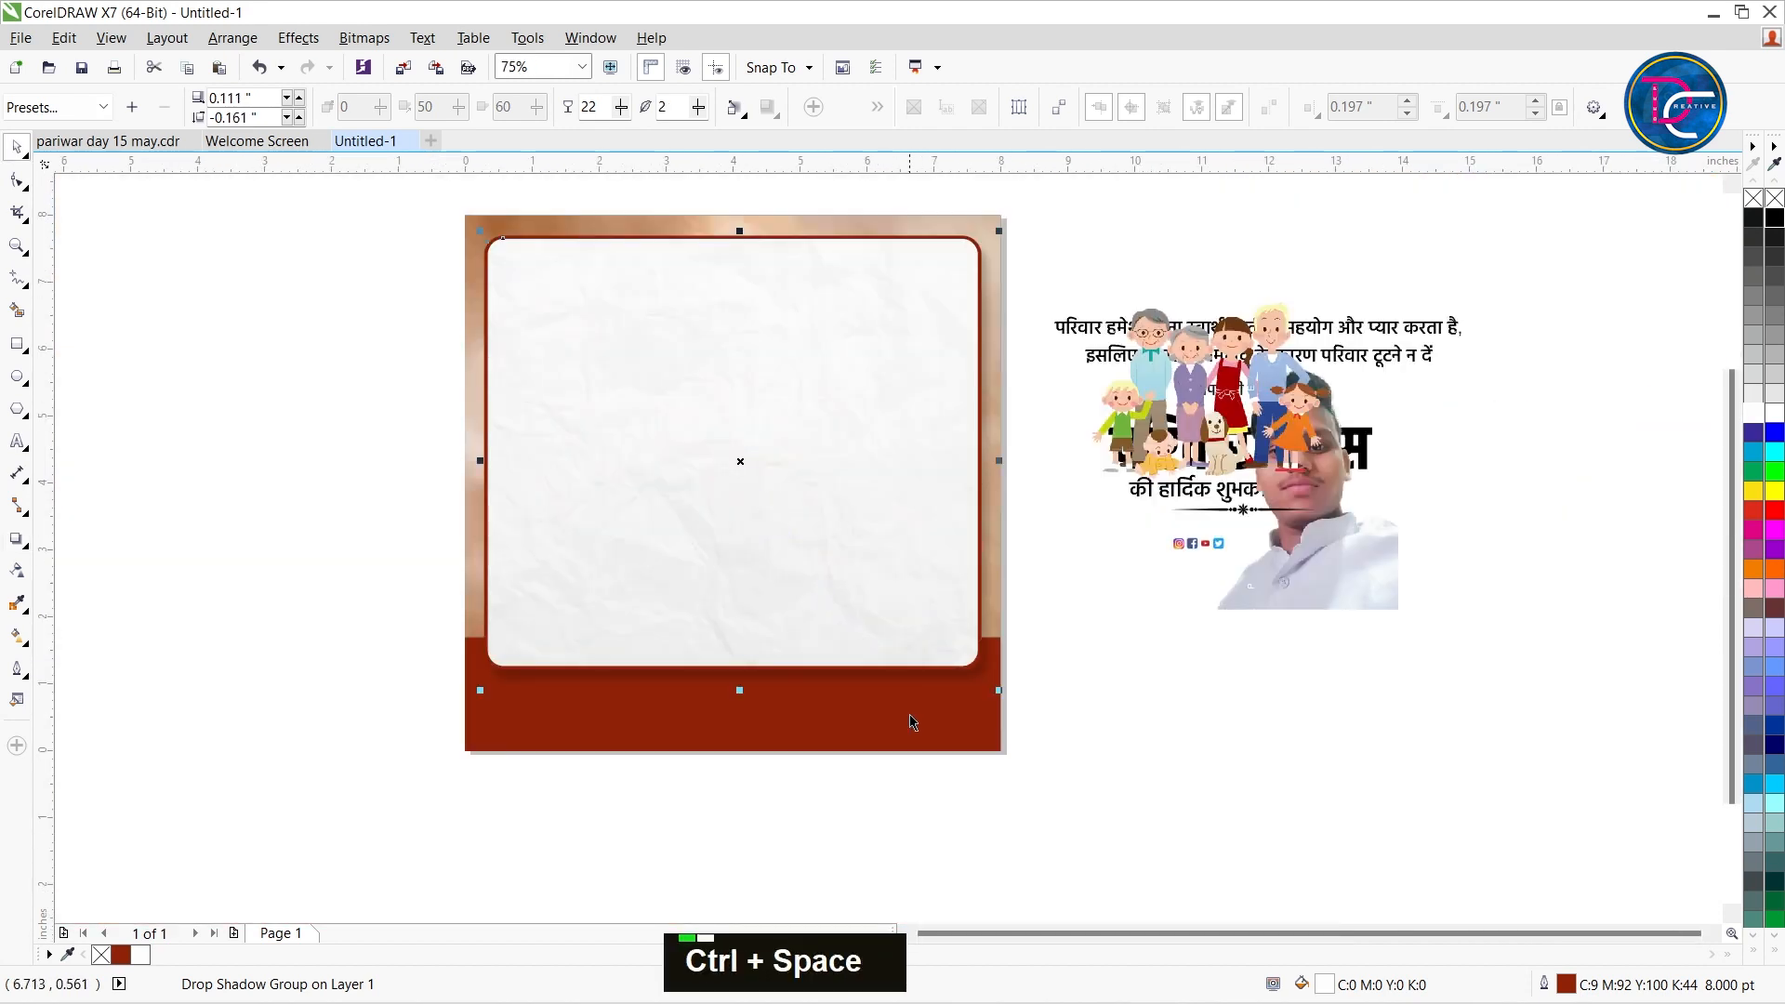
# Align the shadowed frame horizontally with the background, and nudge the frame sideways to even out its side margins.
pyautogui.keyDown('shift'); pyautogui.click(884, 713); pyautogui.keyUp('shift')
pyautogui.press('c')
pyautogui.doubleClick(859, 498)
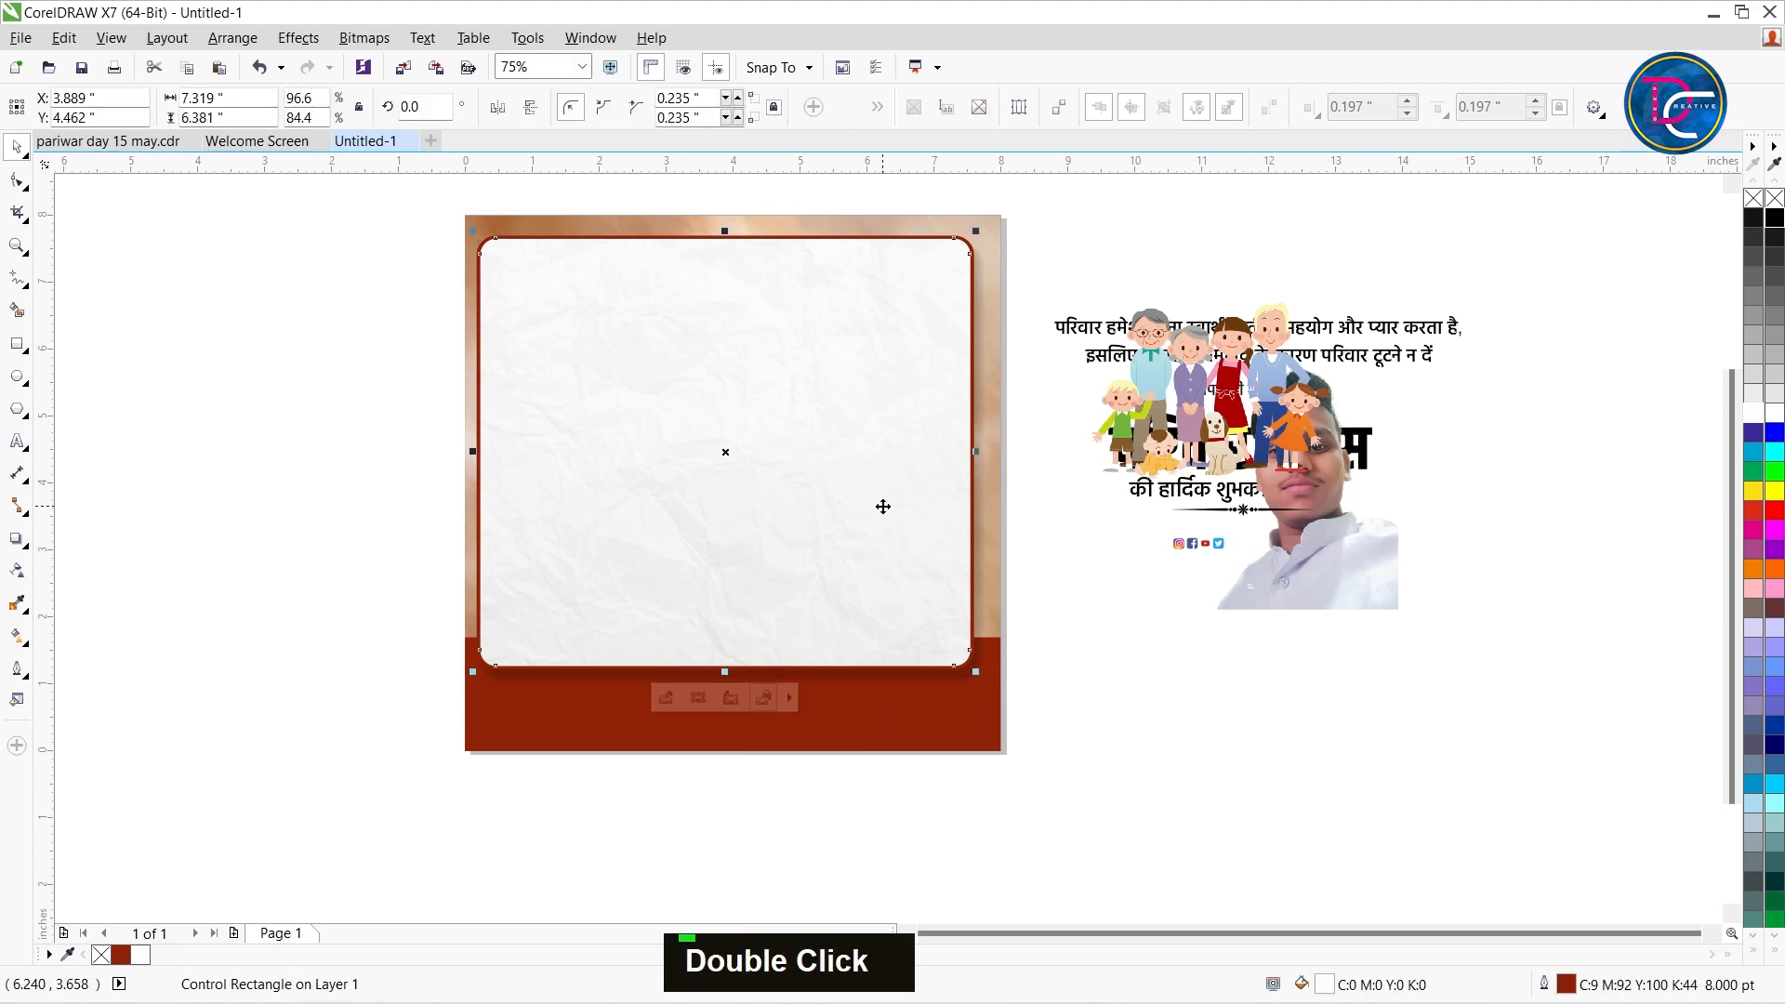
pyautogui.press('Right')
pyautogui.press('Right')
pyautogui.press('Right')
pyautogui.press('Right')
pyautogui.press('Right')
pyautogui.press('Right')
pyautogui.press('Right')
pyautogui.press('Right')
pyautogui.press('Right')
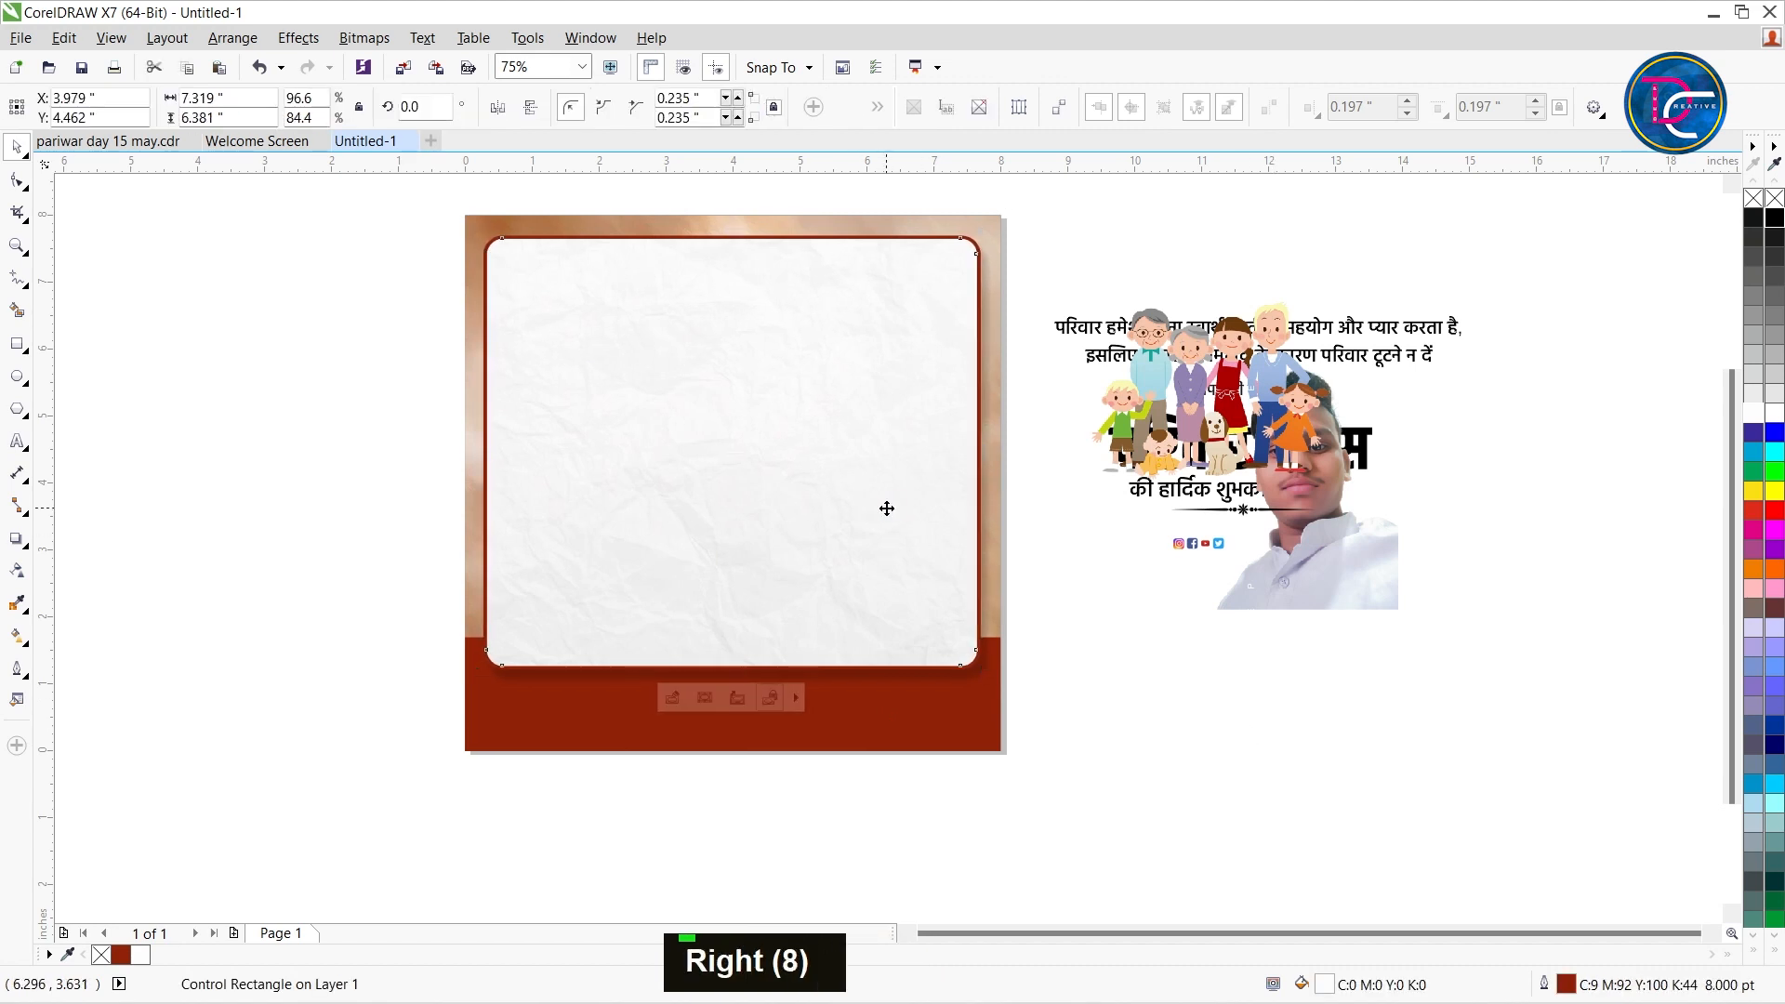
pyautogui.press('Left')
pyautogui.press('Left')
# Move the man's photo onto the lower-right corner of the poster and bring it to the front of the layer.
pyautogui.doubleClick(1383, 580)
pyautogui.moveTo(1382, 580); pyautogui.dragTo(957, 707)
pyautogui.press('Left')
pyautogui.press('Left')
pyautogui.press('Up')
pyautogui.press('Up')
pyautogui.rightClick(959, 723)
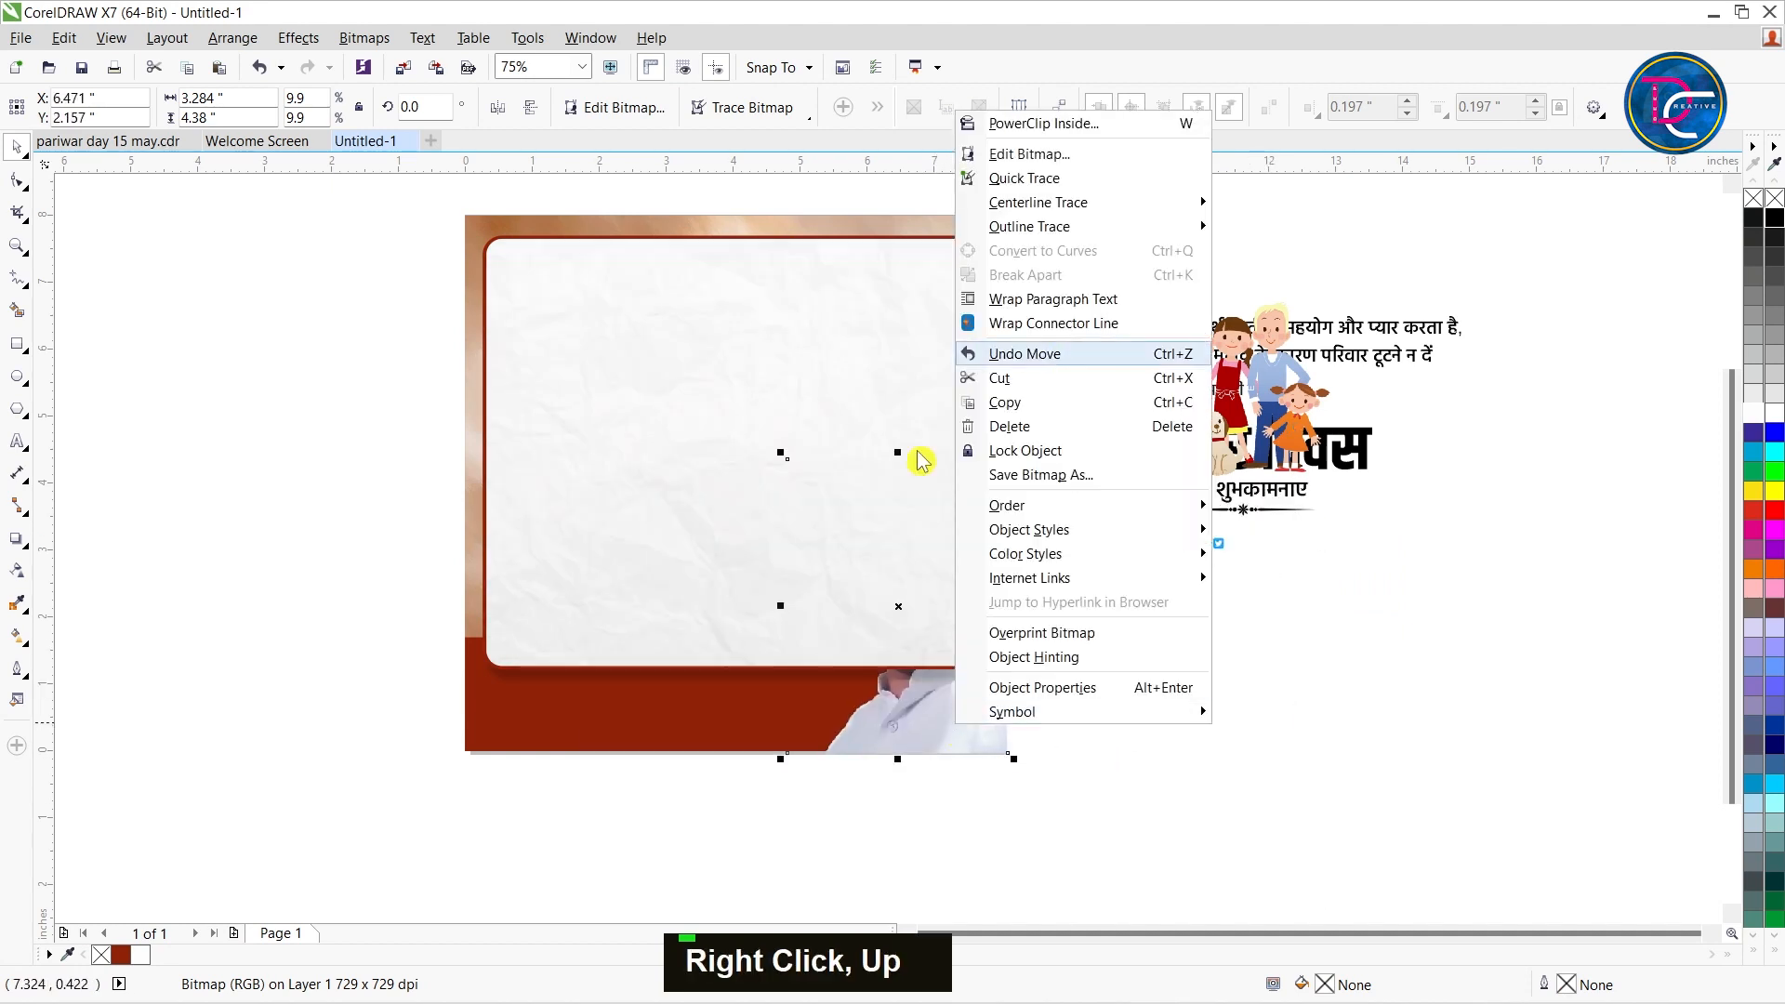
pyautogui.moveTo(1020, 516)
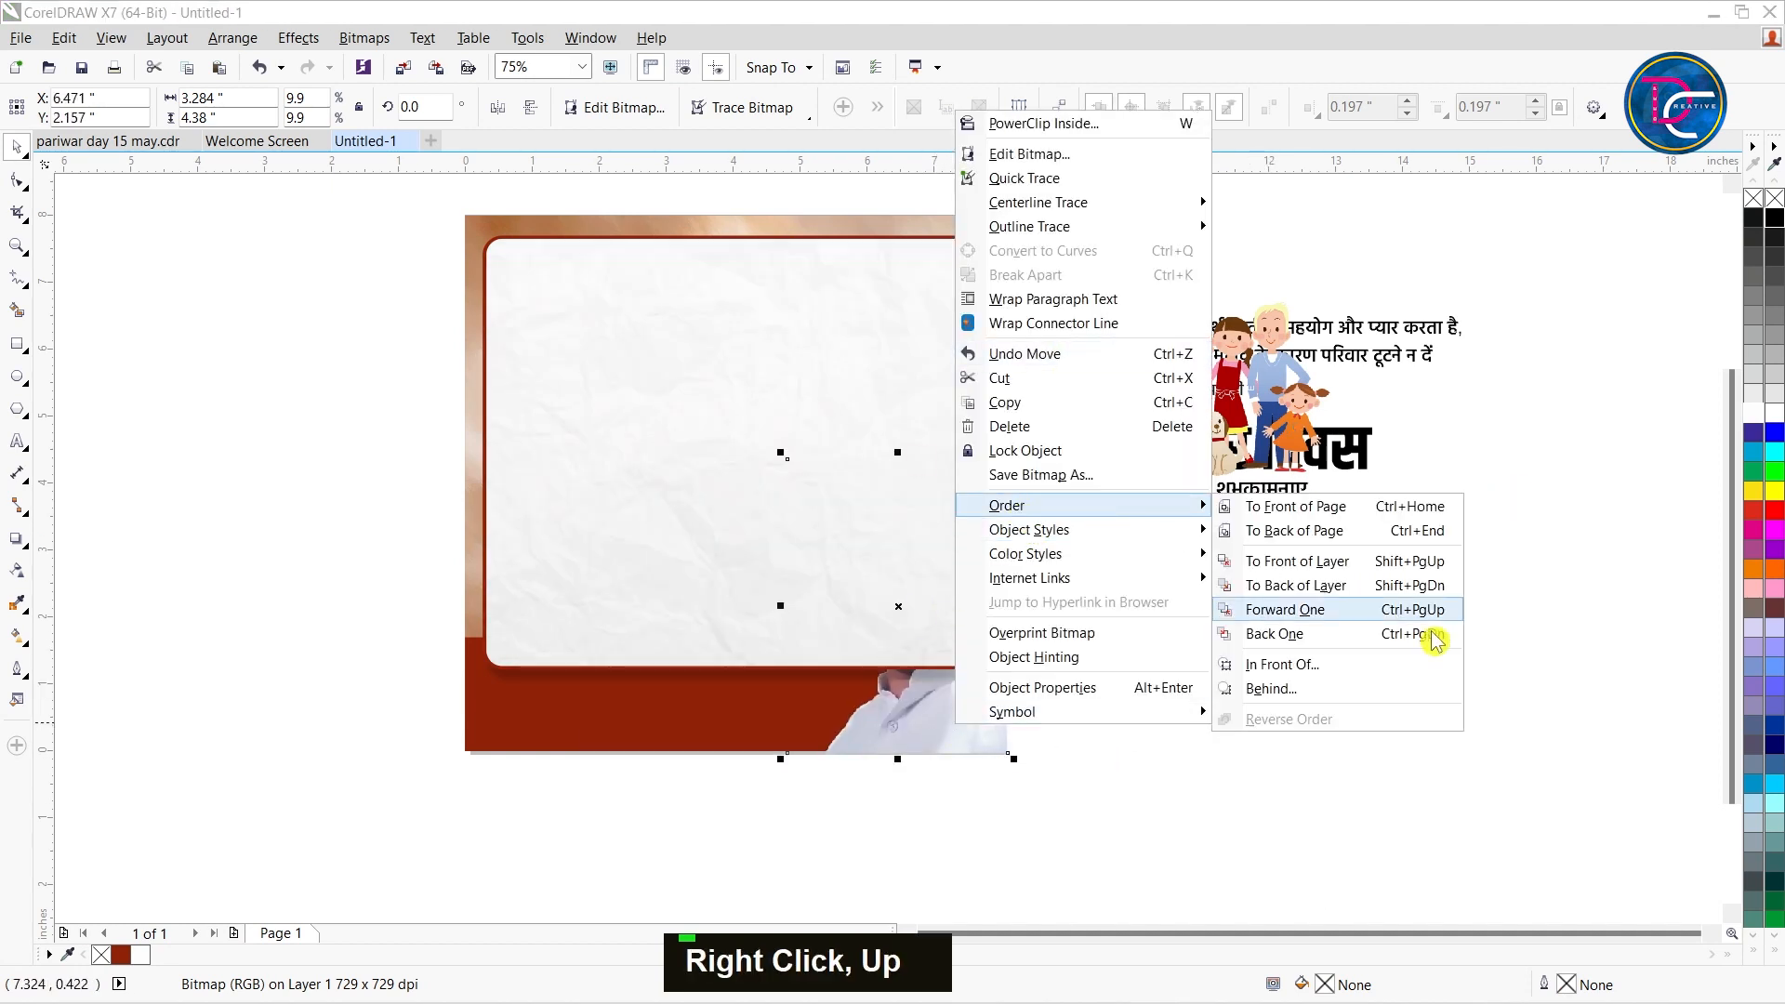
pyautogui.click(1427, 566)
# Align the photo flush with the bottom and right edges of the background square.
pyautogui.press('Left')
pyautogui.press('Left')
pyautogui.press('Right')
pyautogui.scroll(2, 975, 805)
pyautogui.keyDown('shift'); pyautogui.click(437, 610); pyautogui.keyUp('shift')
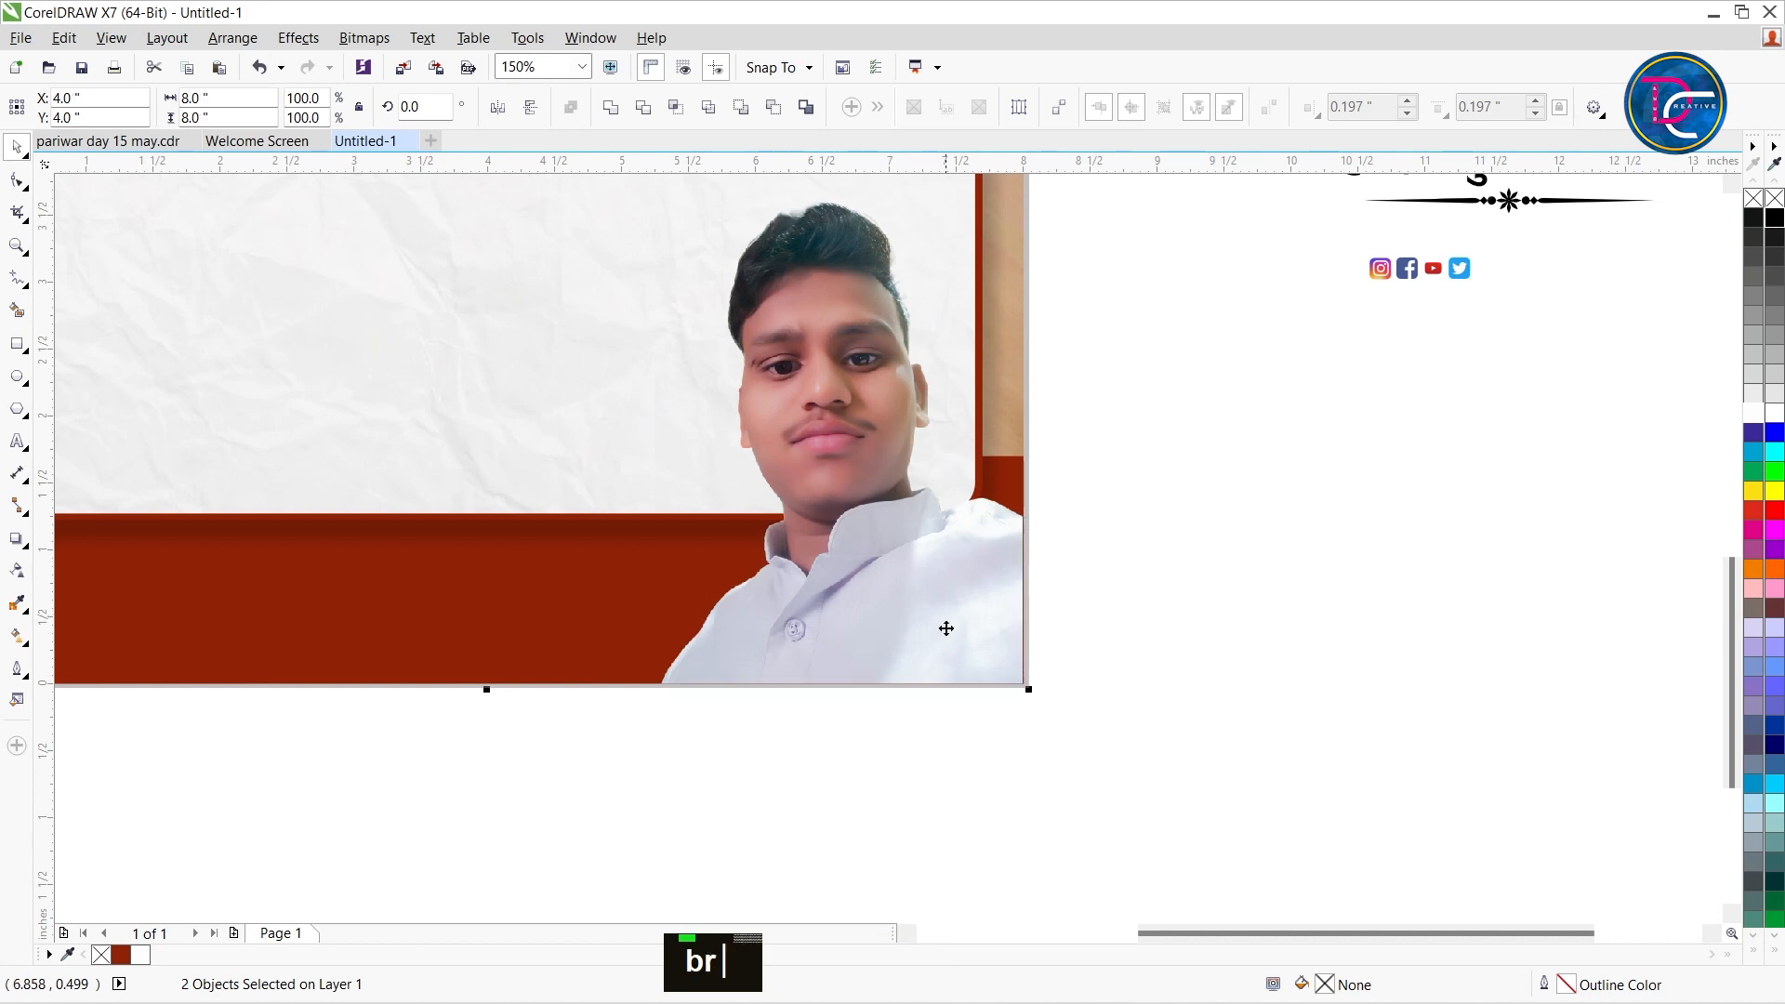
pyautogui.click(1162, 597)
pyautogui.hotkey('shift', 'F4')
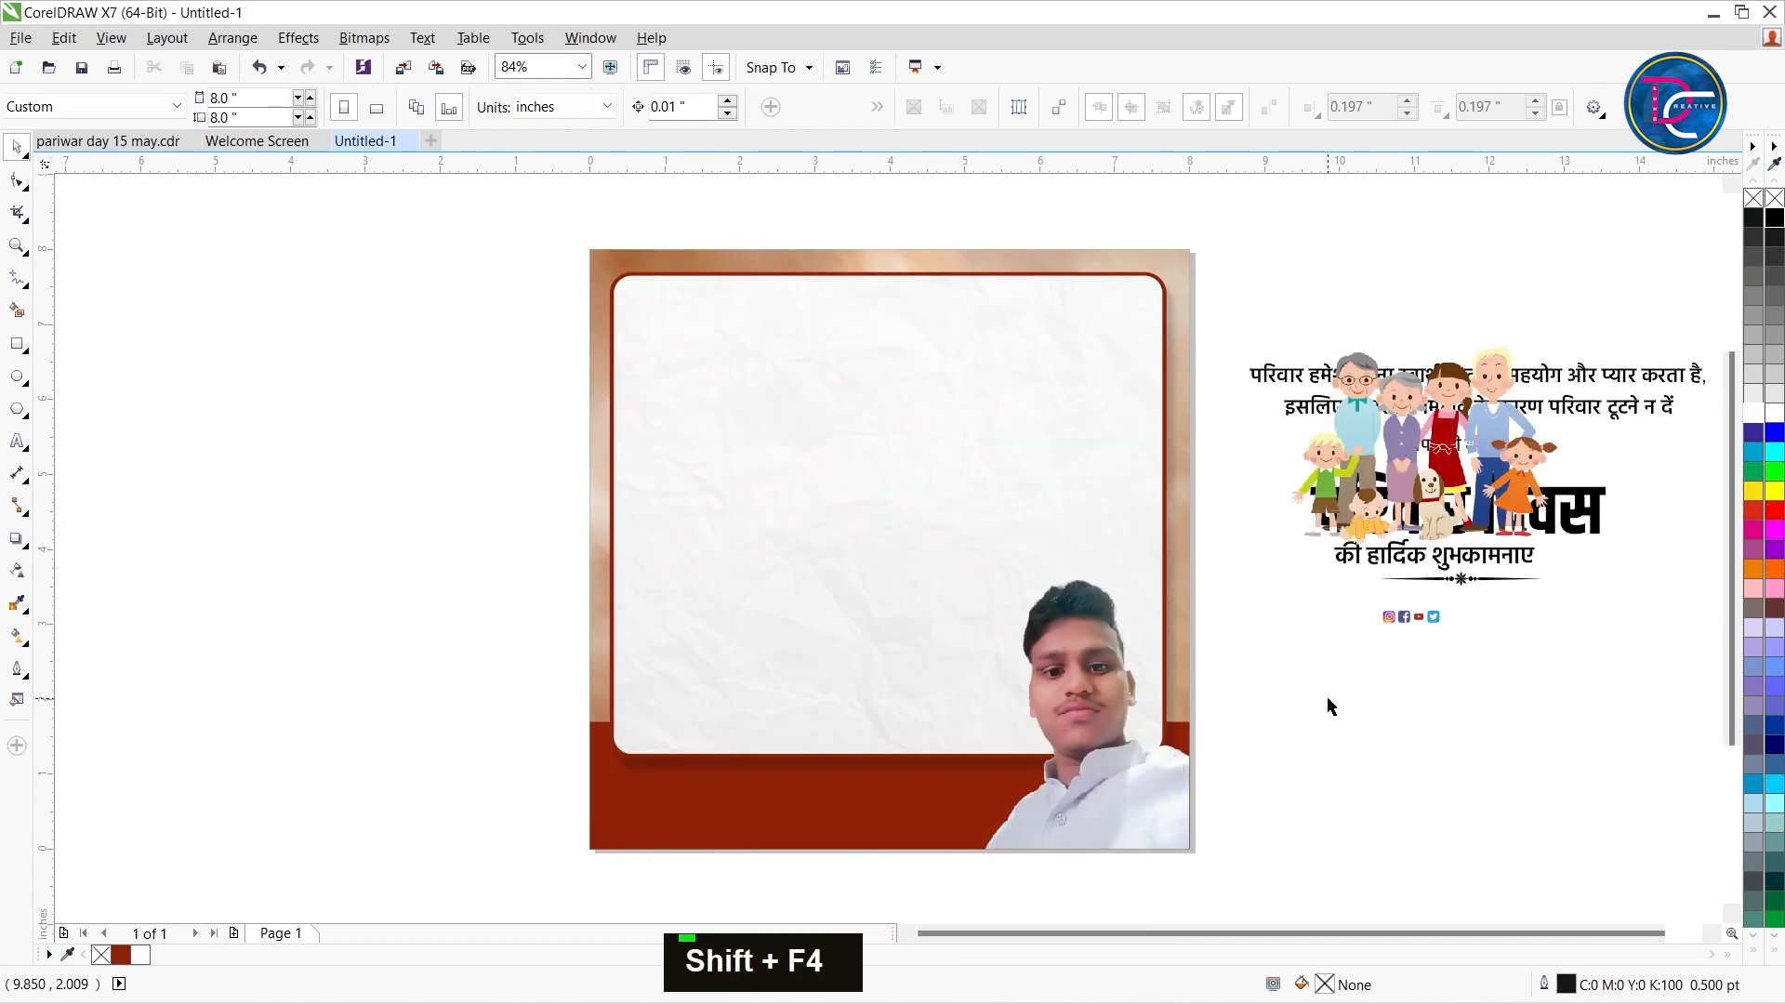
# Place the social media icon group in the lower-left of the red band, centred at about 0.68, 0.29 in.
pyautogui.moveTo(1413, 616); pyautogui.dragTo(651, 819)
pyautogui.scroll(2, 651, 819)
pyautogui.press('Down')
pyautogui.press('Down')
pyautogui.press('Down')
pyautogui.press('Down')
pyautogui.press('Down')
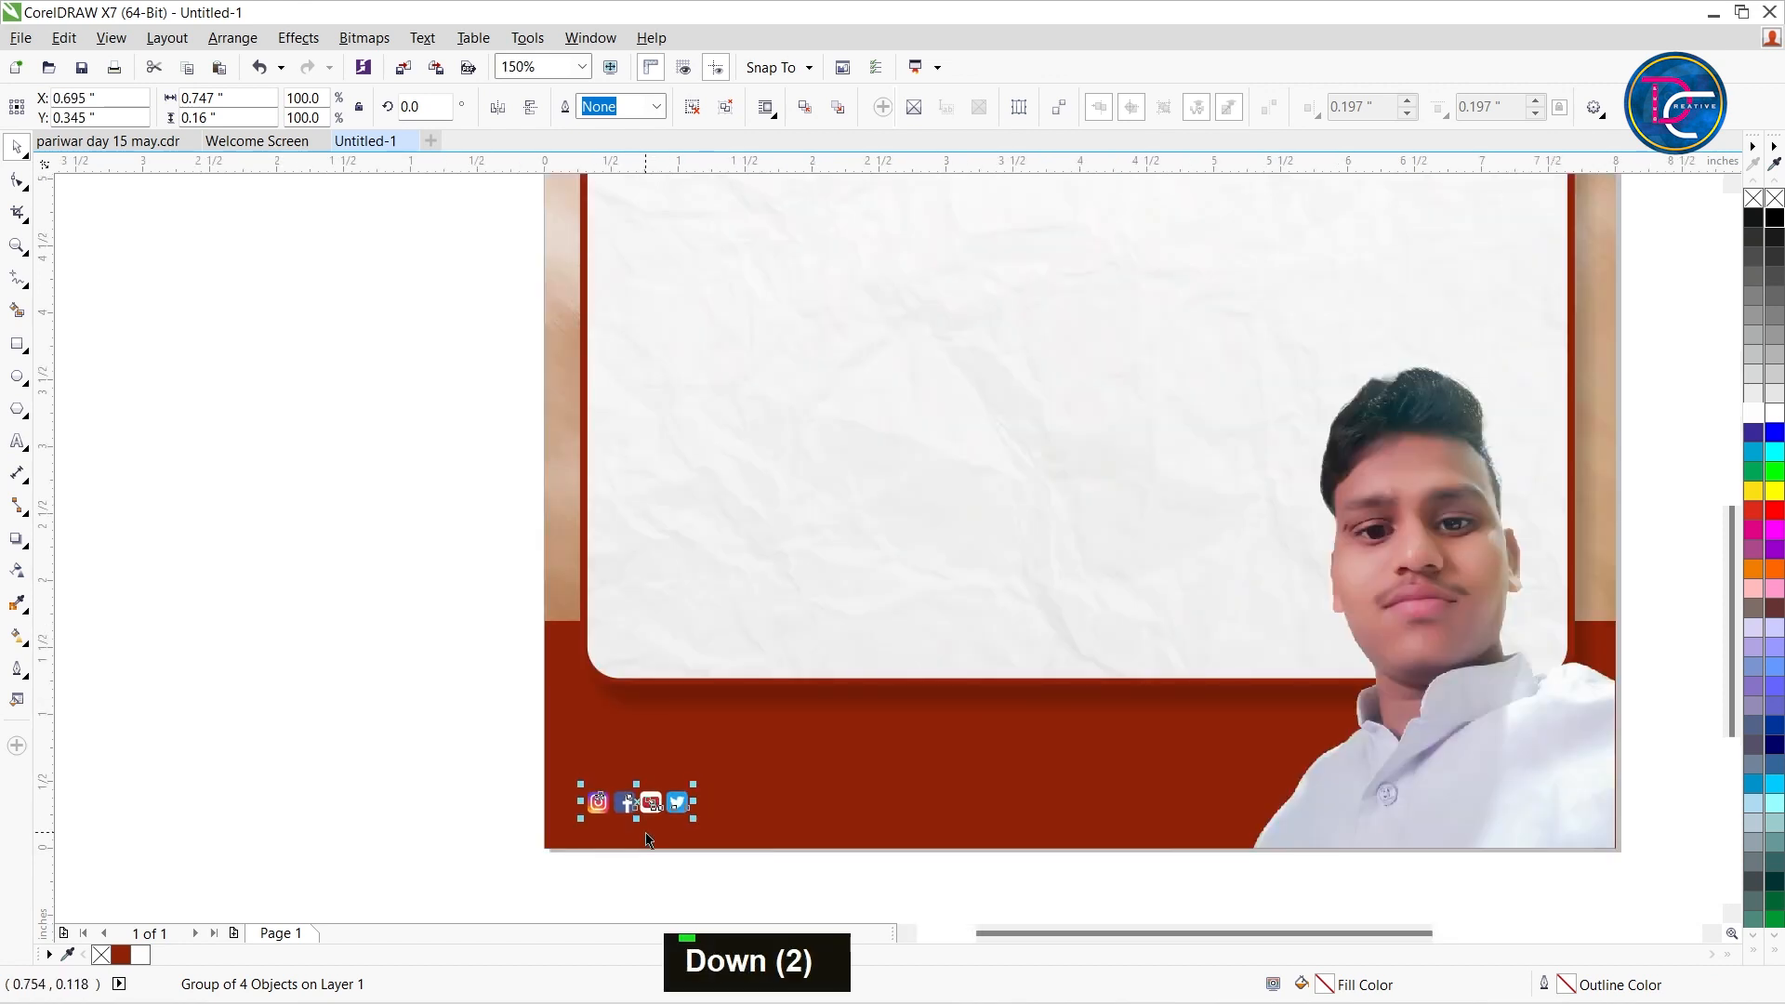
pyautogui.press('Down')
pyautogui.press('Left')
pyautogui.press('Left')
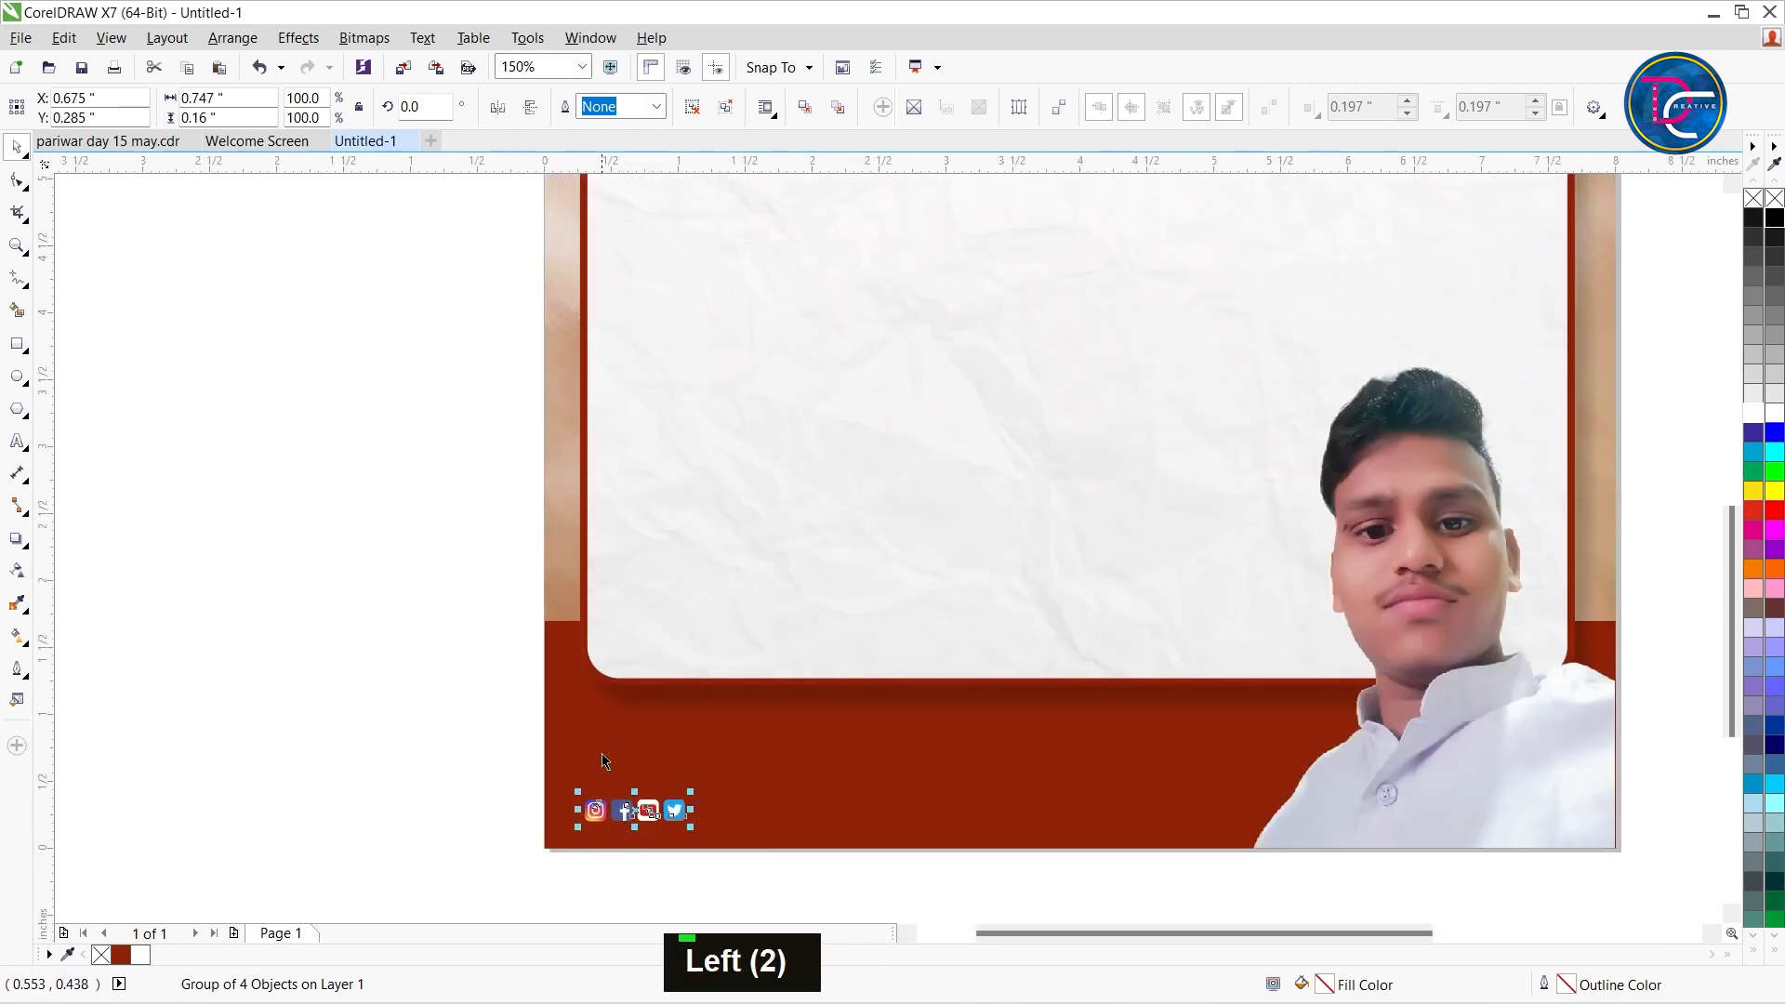
# Draw a rectangle about 3.91 by 0.54 in over the poster's lower-left corner and skew it leftward into a parallelogram.
pyautogui.click(17, 343)
pyautogui.moveTo(474, 790); pyautogui.dragTo(997, 862)
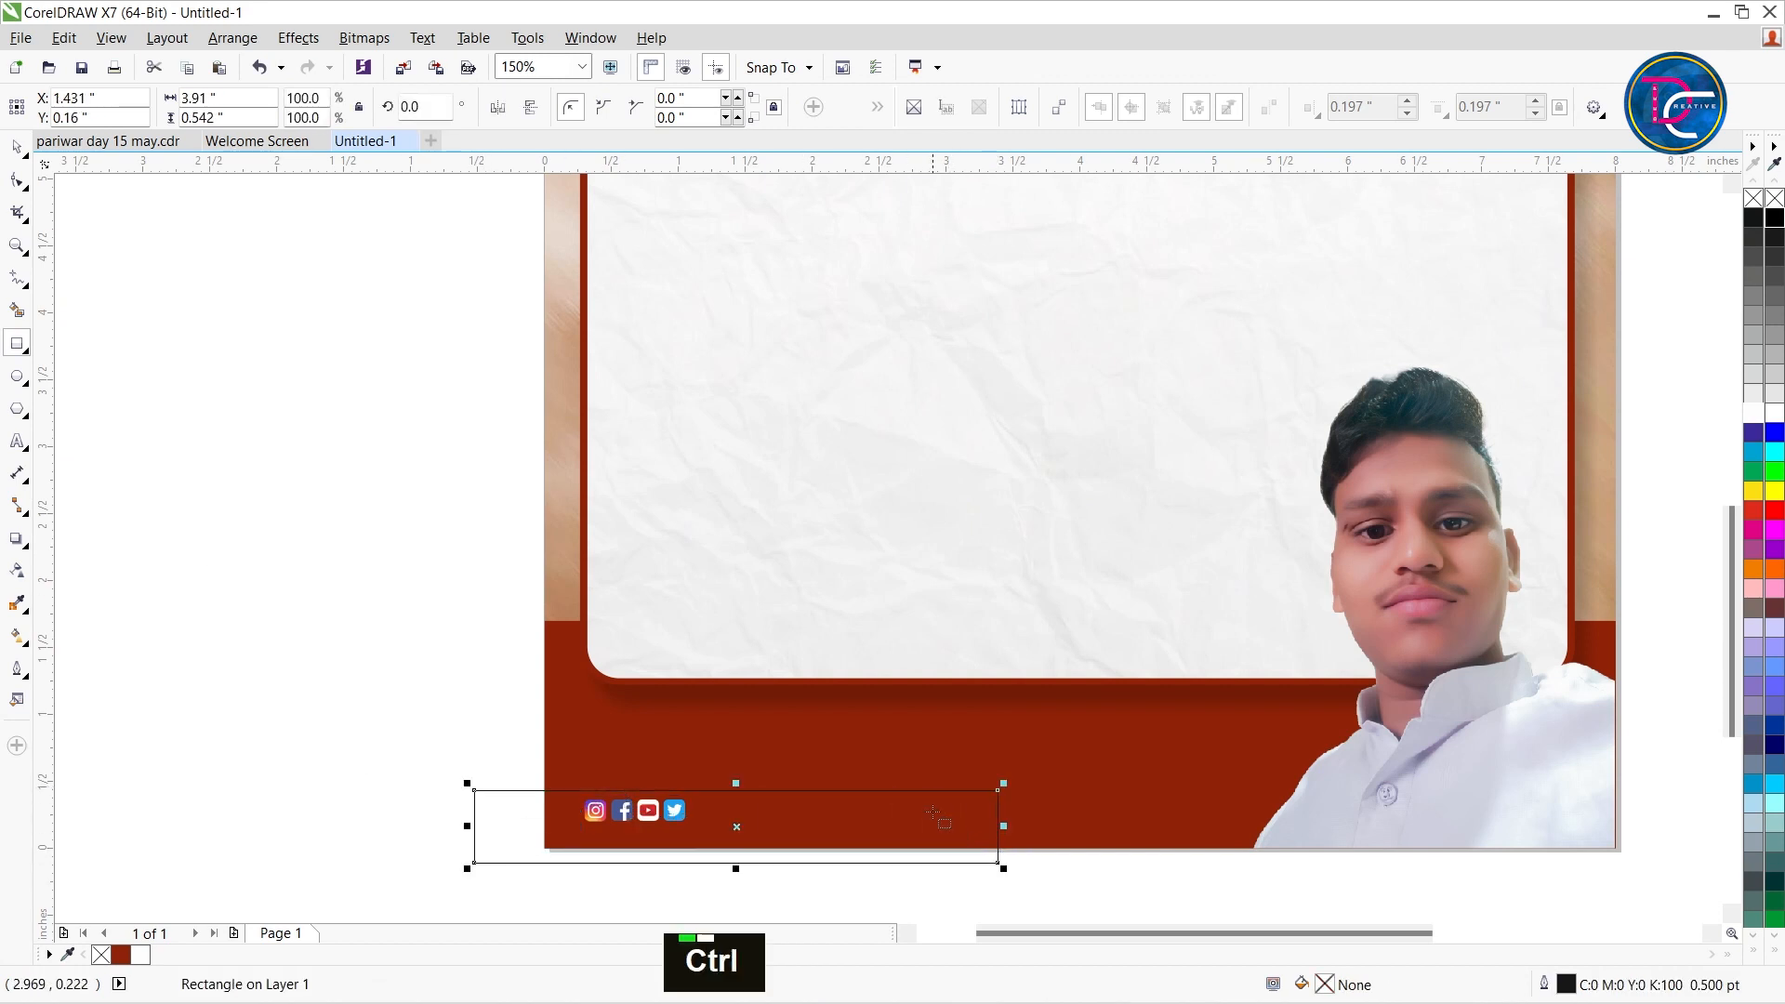
pyautogui.hotkey('ctrl', 'space')
pyautogui.moveTo(738, 786); pyautogui.dragTo(691, 786)
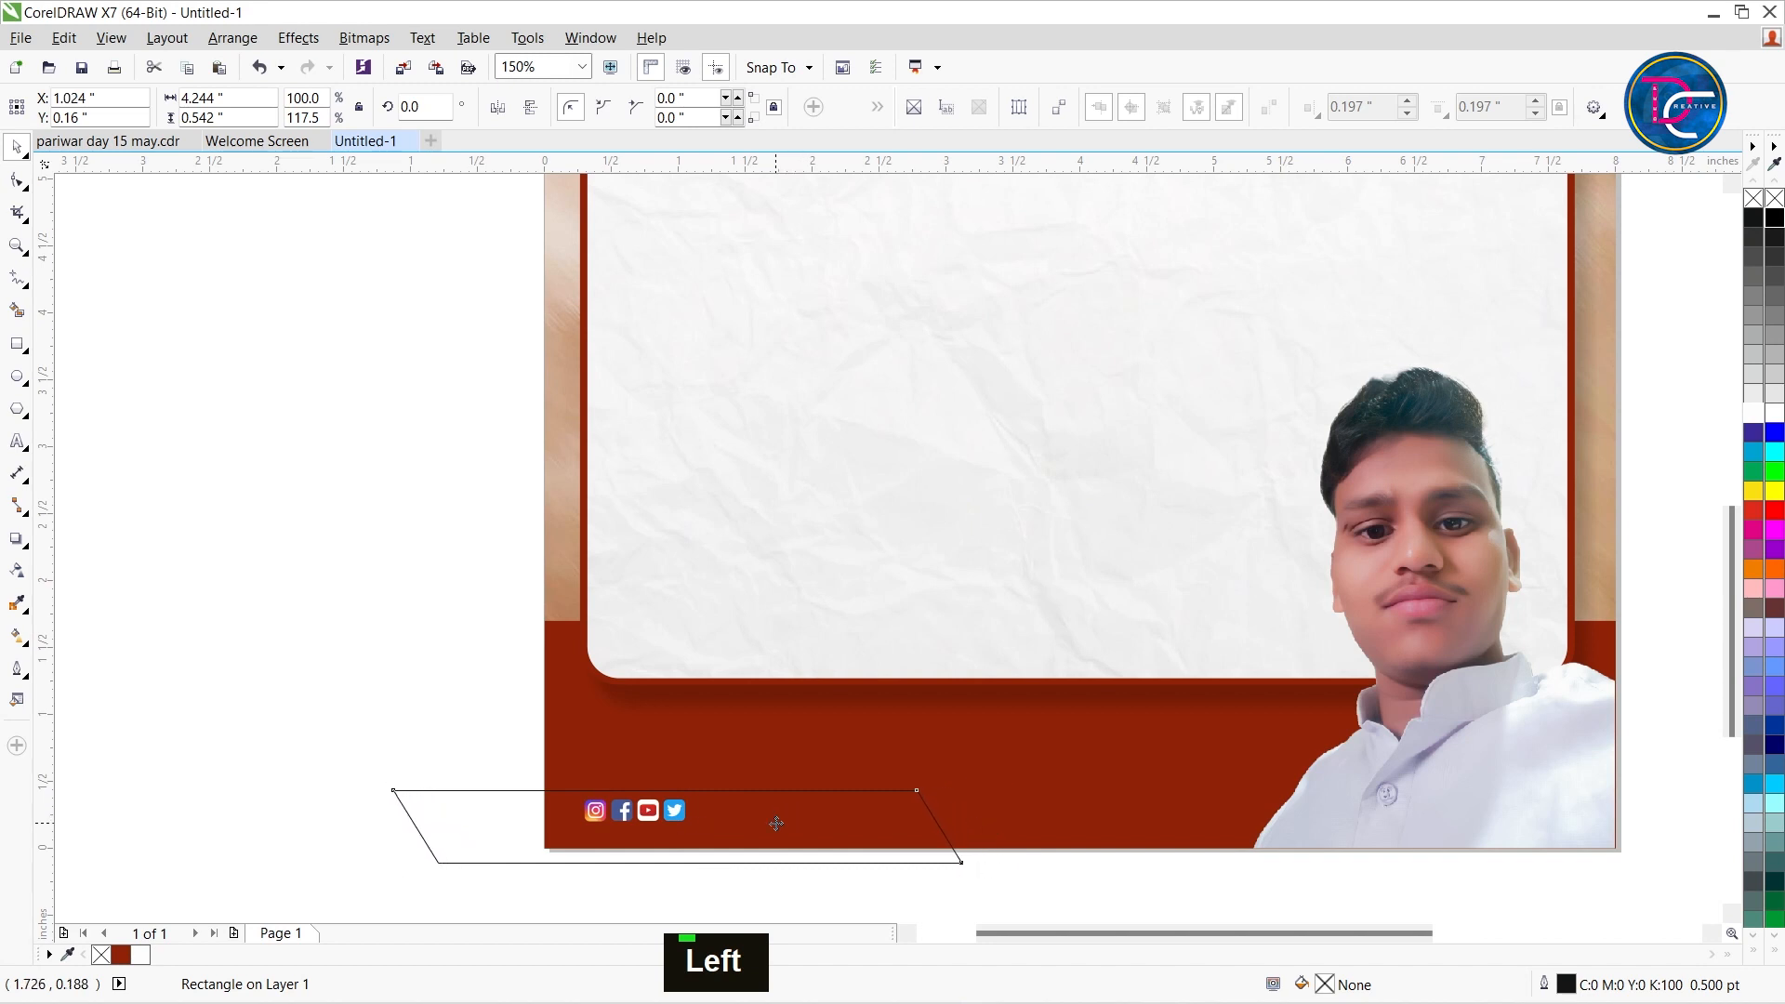
pyautogui.moveTo(763, 817); pyautogui.dragTo(753, 827)
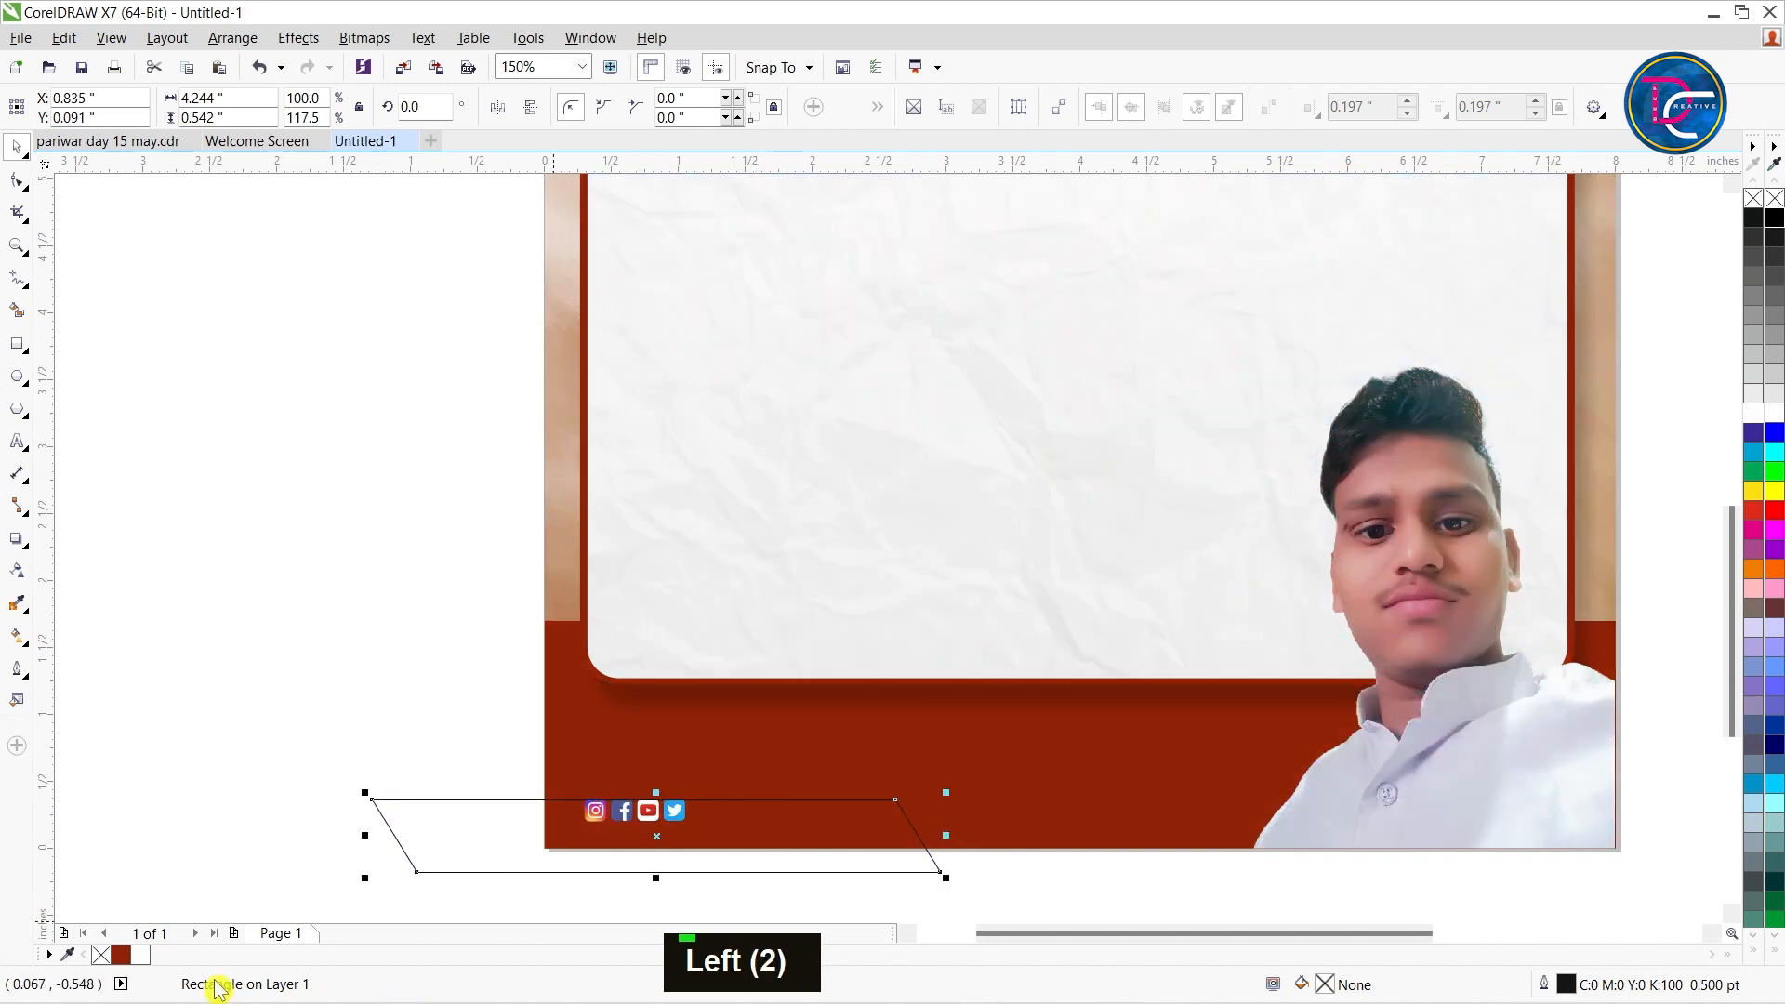
# Fill the parallelogram white without an outline and put a slightly raised red copy (C0 M100 Y100 K0) behind it.
pyautogui.click(141, 952)
pyautogui.rightClick(100, 954)
pyautogui.moveTo(769, 837); pyautogui.dragTo(771, 833)
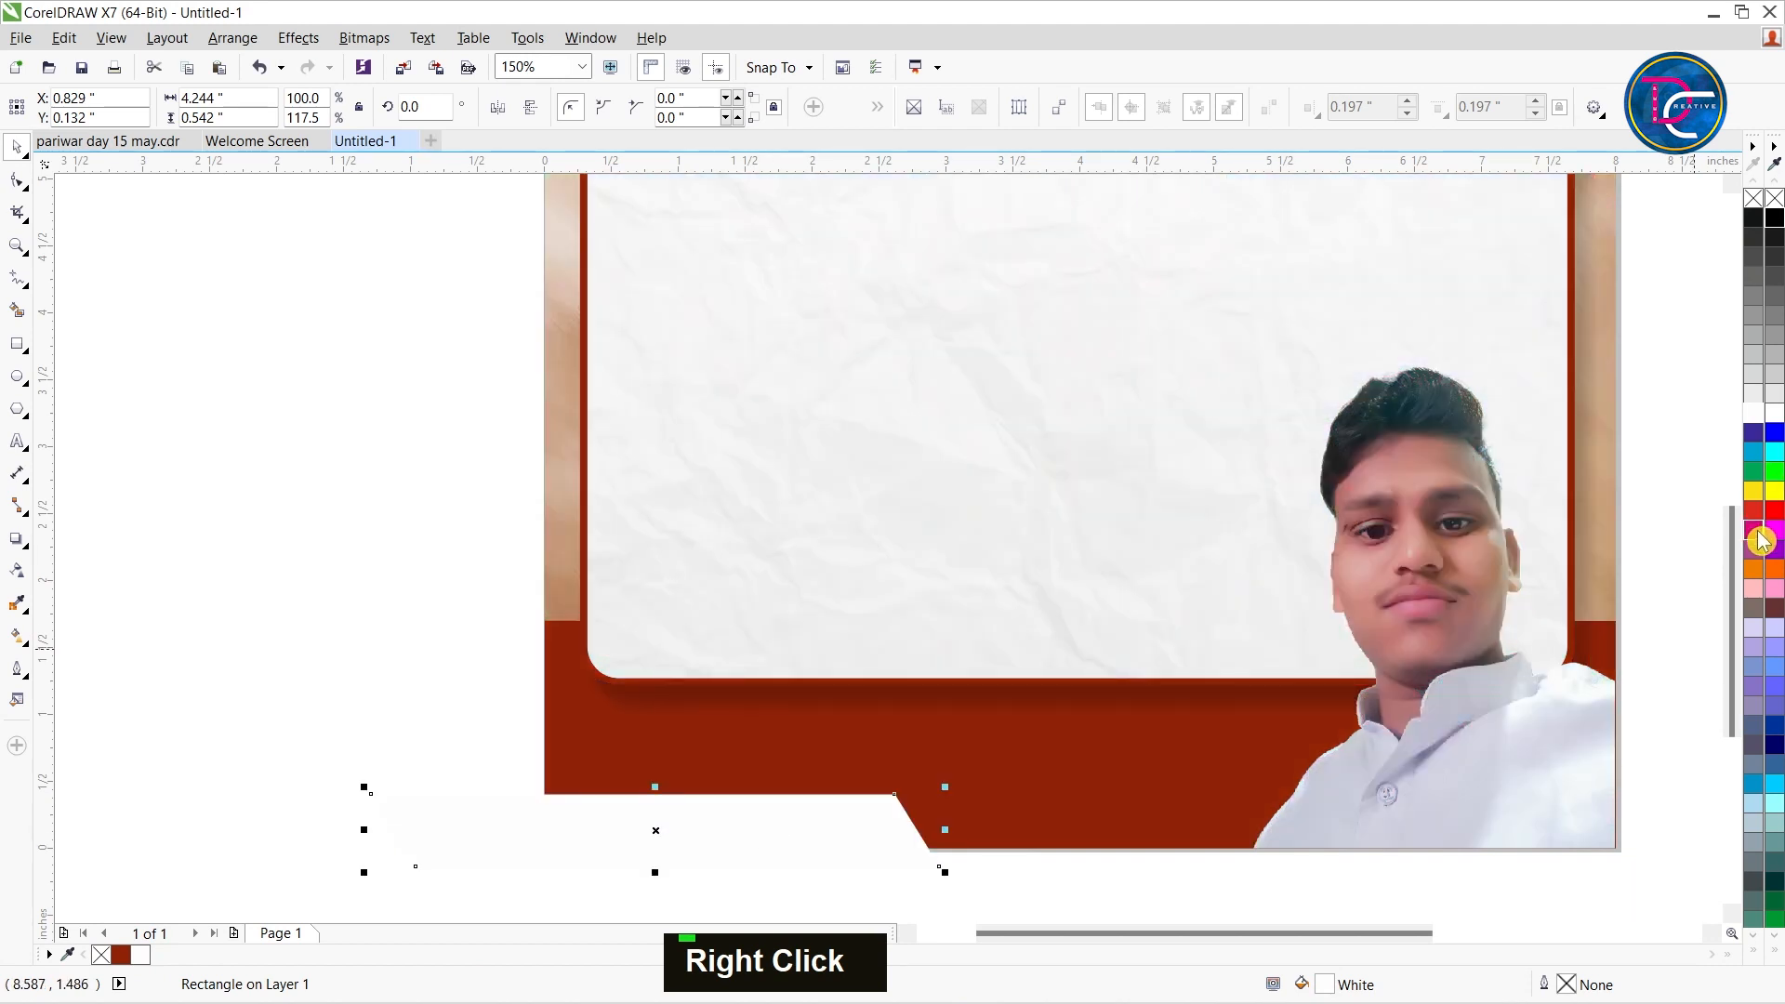
pyautogui.click(1753, 509)
pyautogui.hotkey('ctrl', 'pagedown')
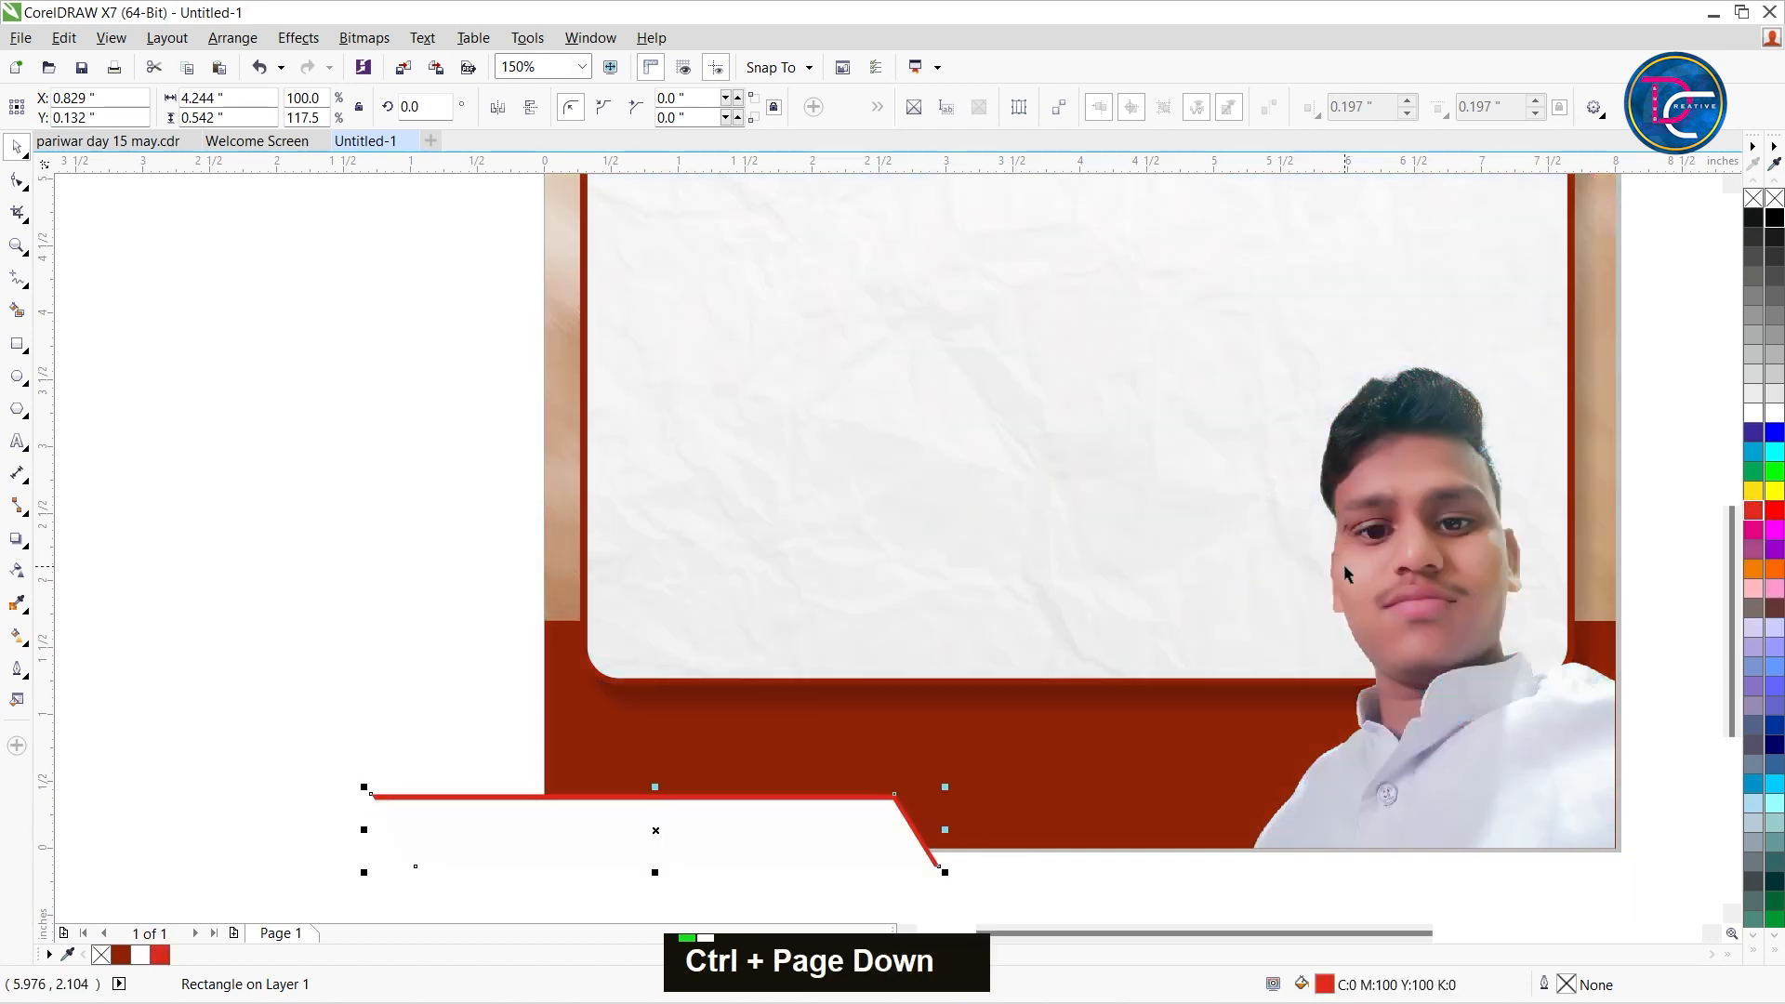
pyautogui.press('pagedown')
pyautogui.press('Escape')
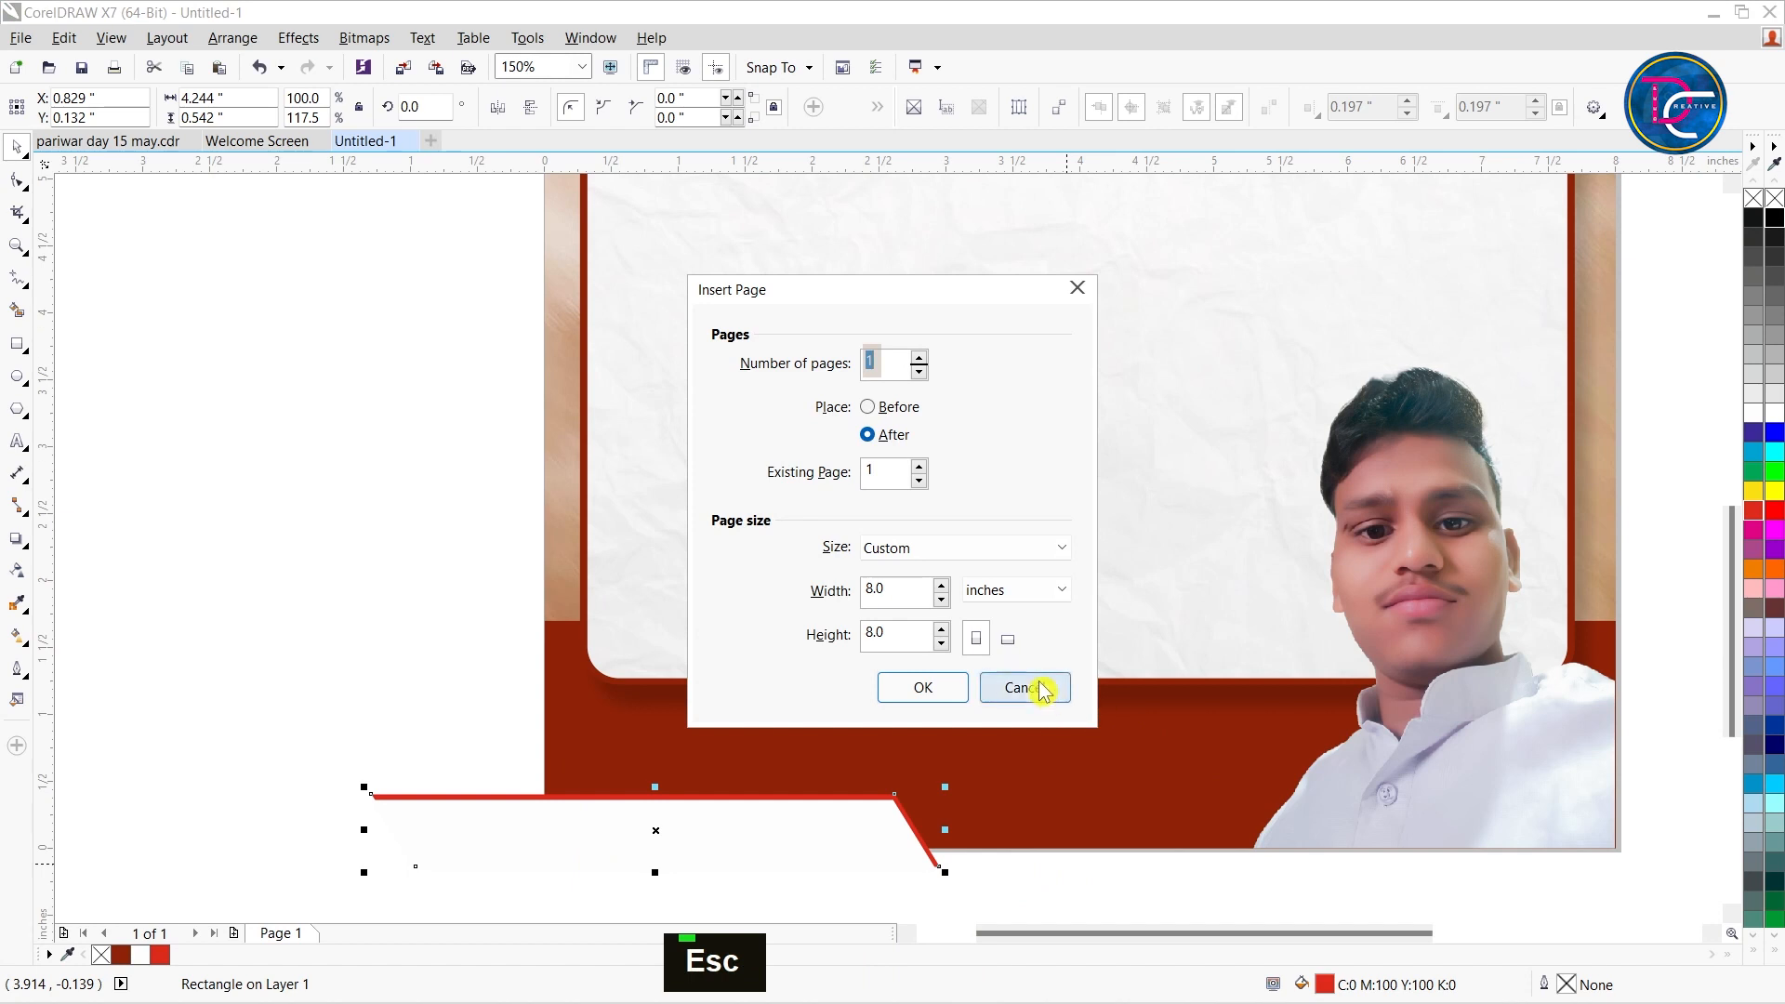
# PowerClip the white and red parallelograms together inside the textured background square.
pyautogui.keyDown('alt'); pyautogui.click(422, 749); pyautogui.keyUp('alt')
pyautogui.keyDown('alt'); pyautogui.click(435, 868); pyautogui.keyUp('alt')
pyautogui.rightClick(445, 841)
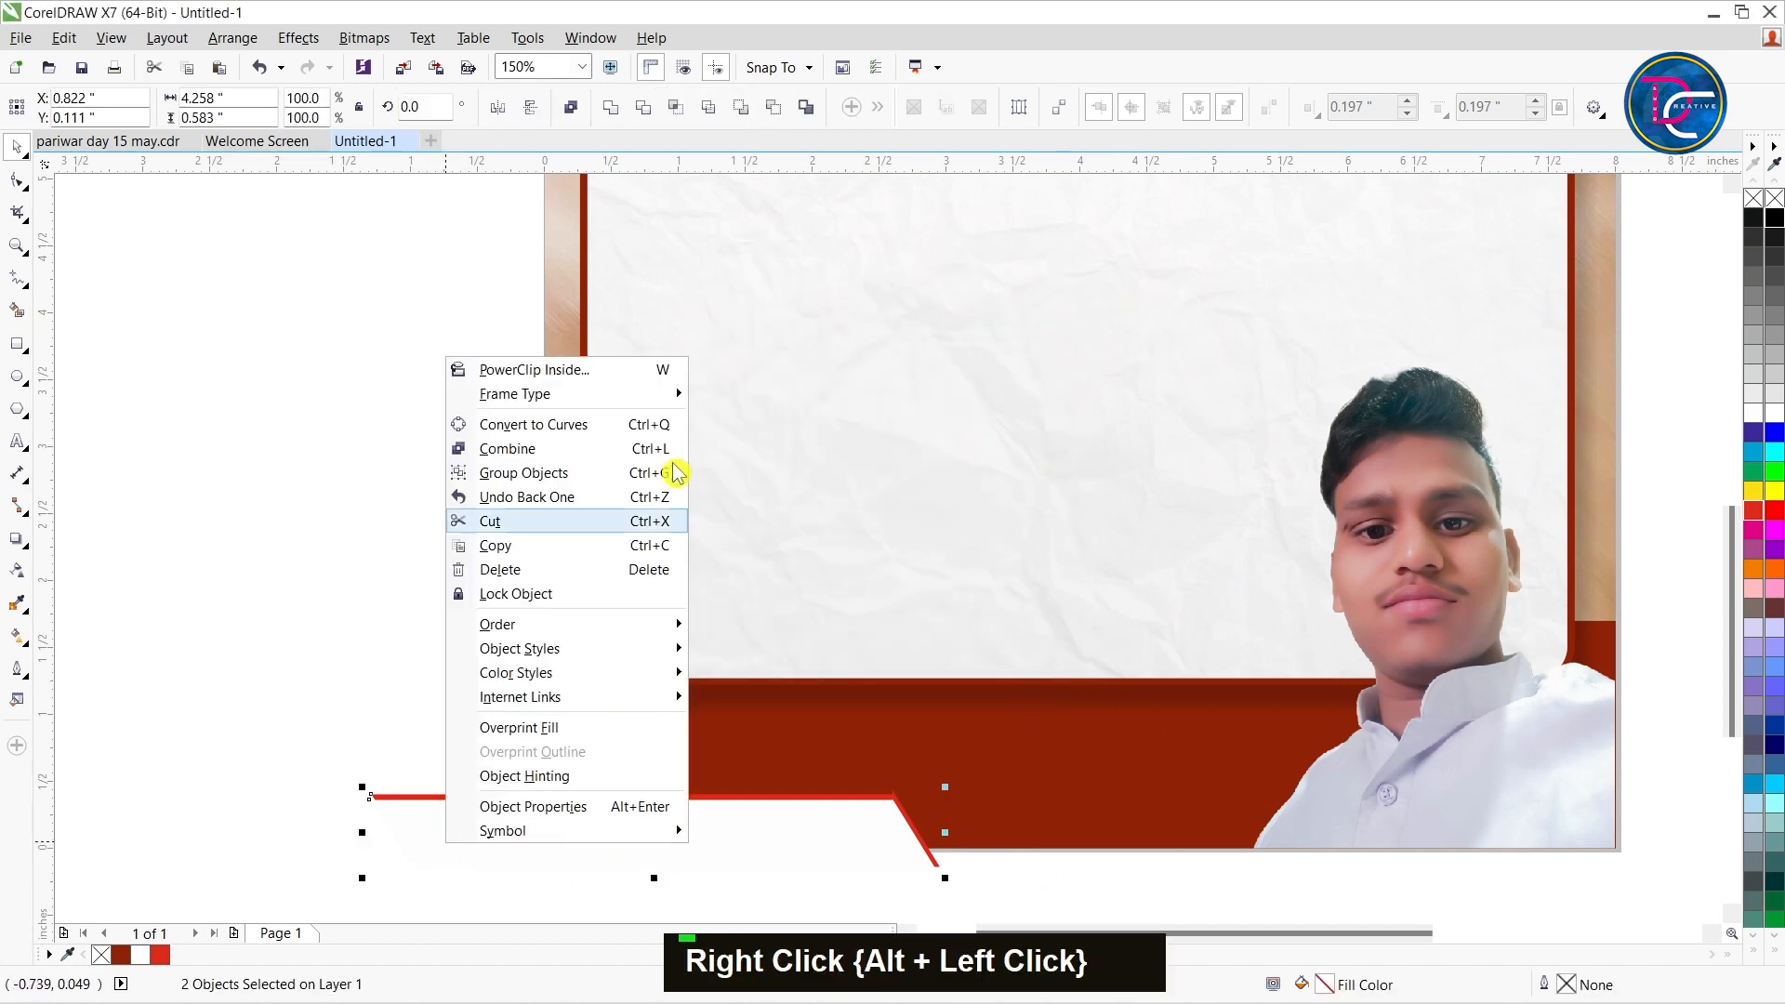
pyautogui.click(508, 371)
pyautogui.click(819, 754)
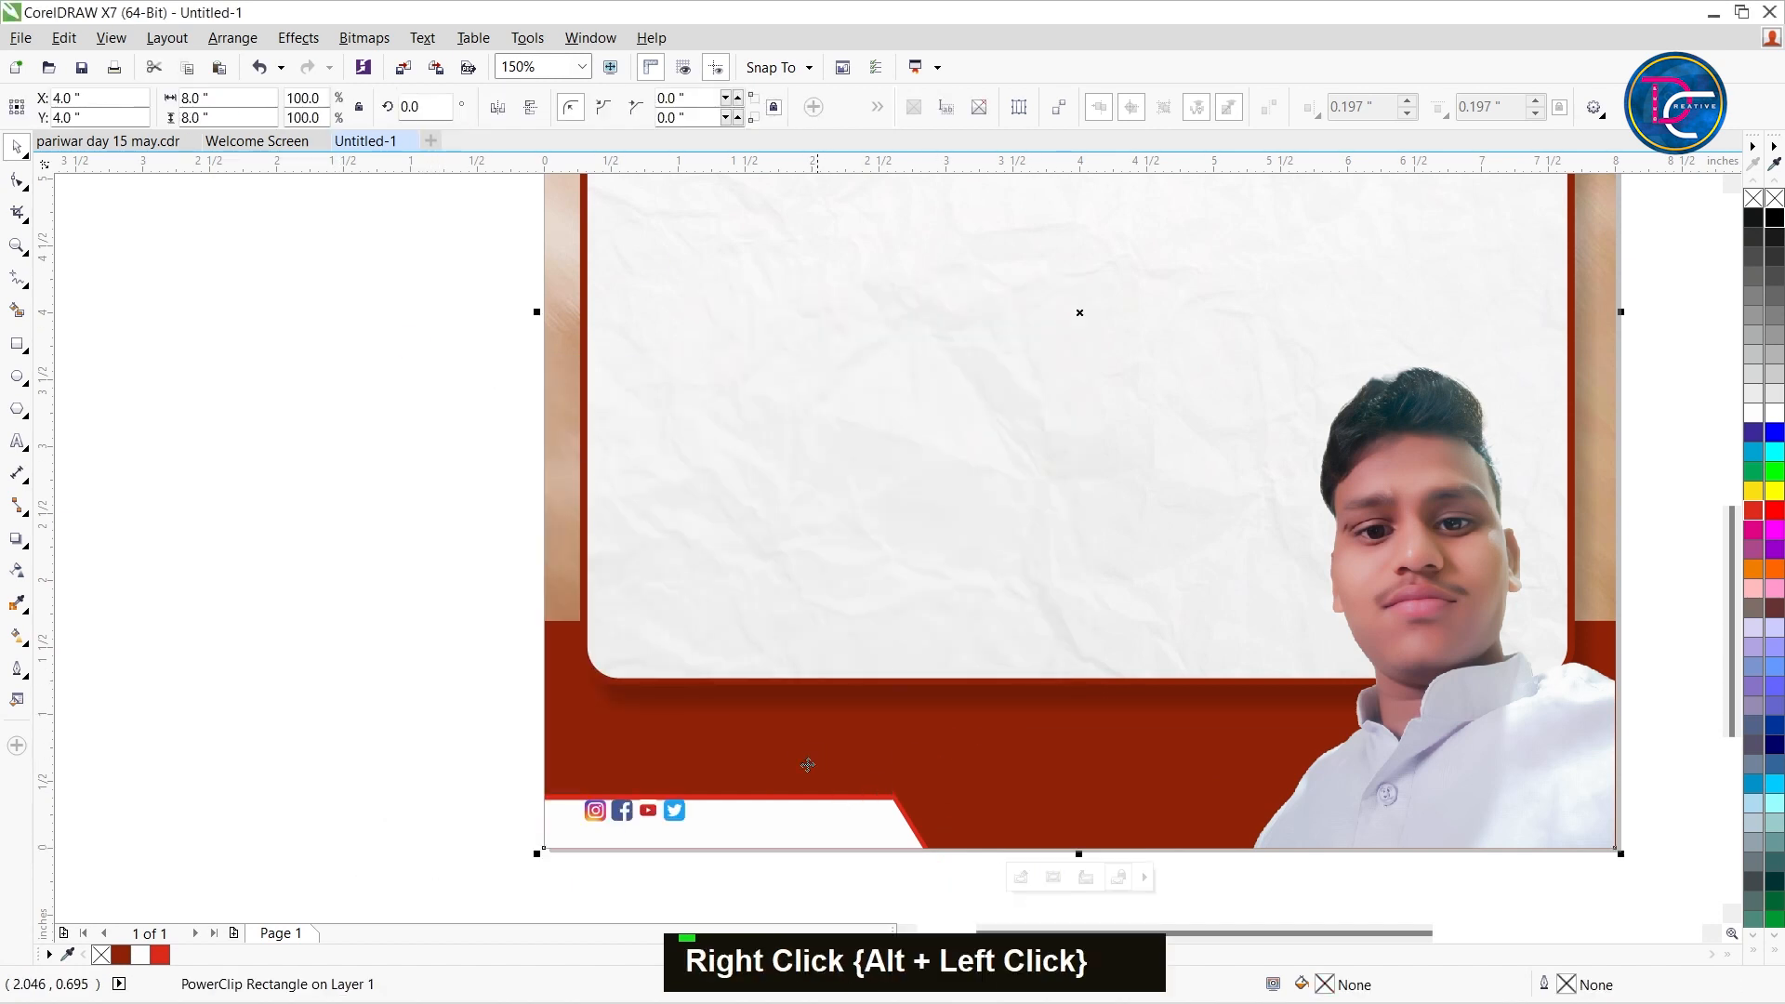
# Enlarge the social media icon group to about 0.98 in wide and nudge it into place on the white strip.
pyautogui.moveTo(437, 773); pyautogui.dragTo(667, 821)
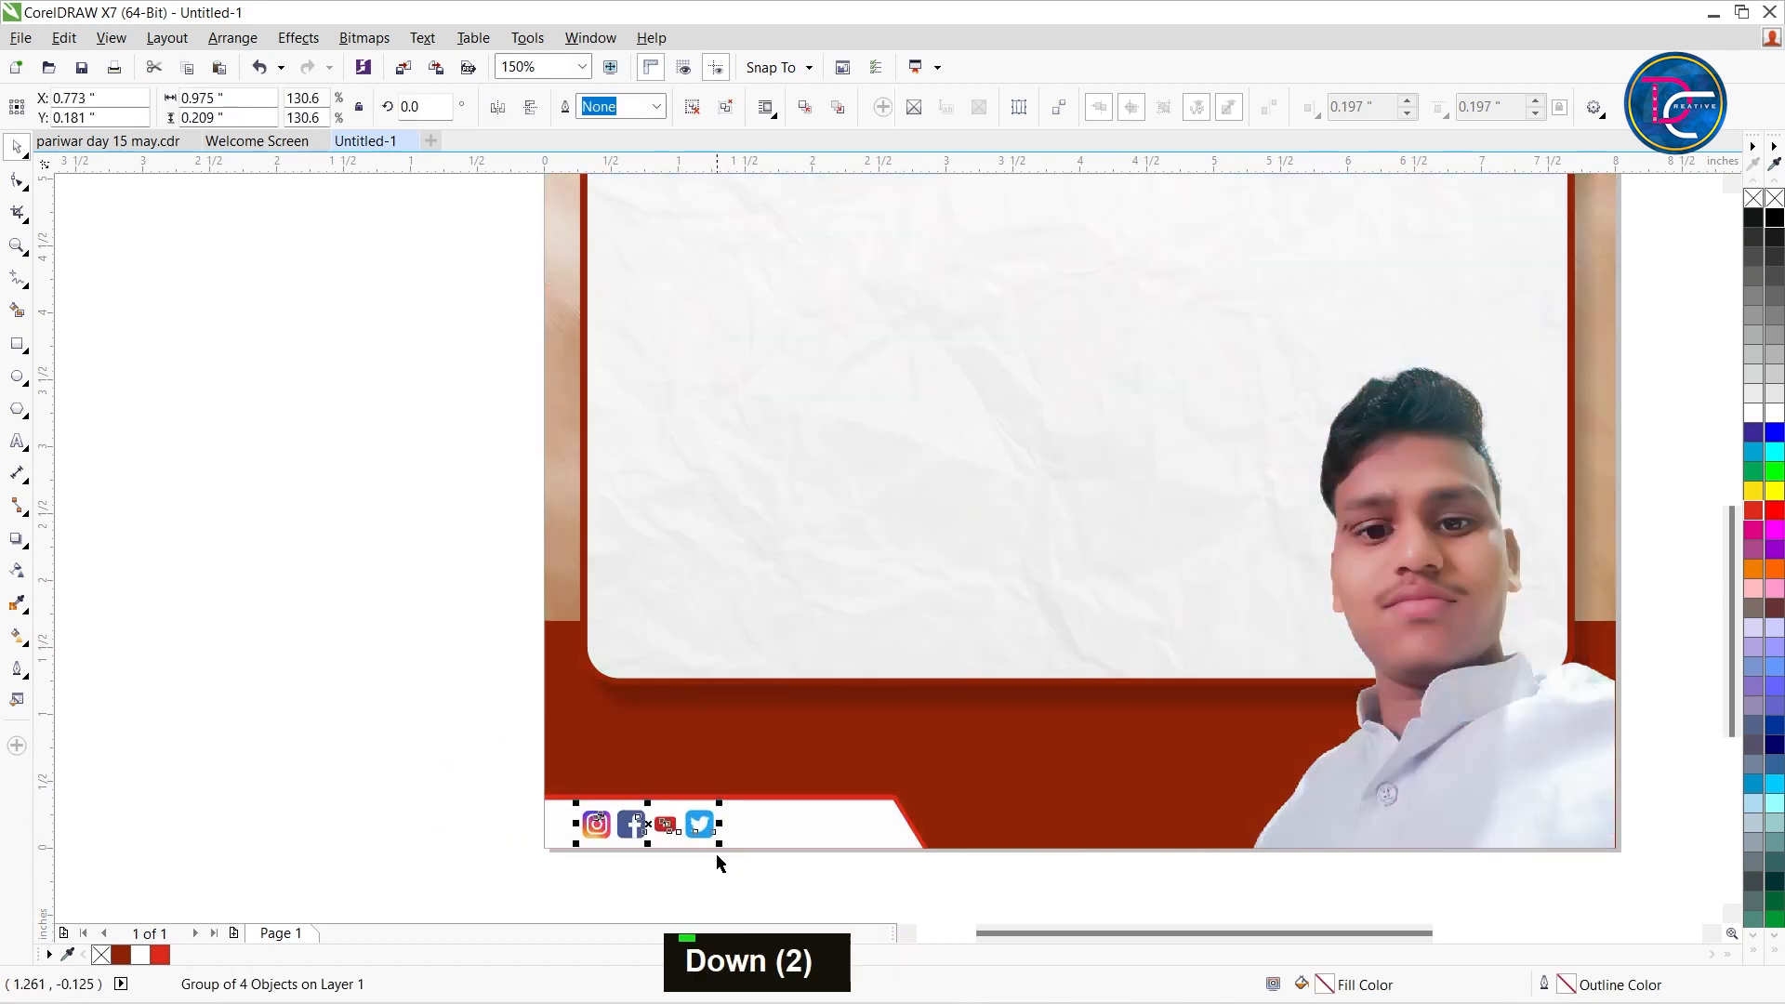
pyautogui.click(918, 842)
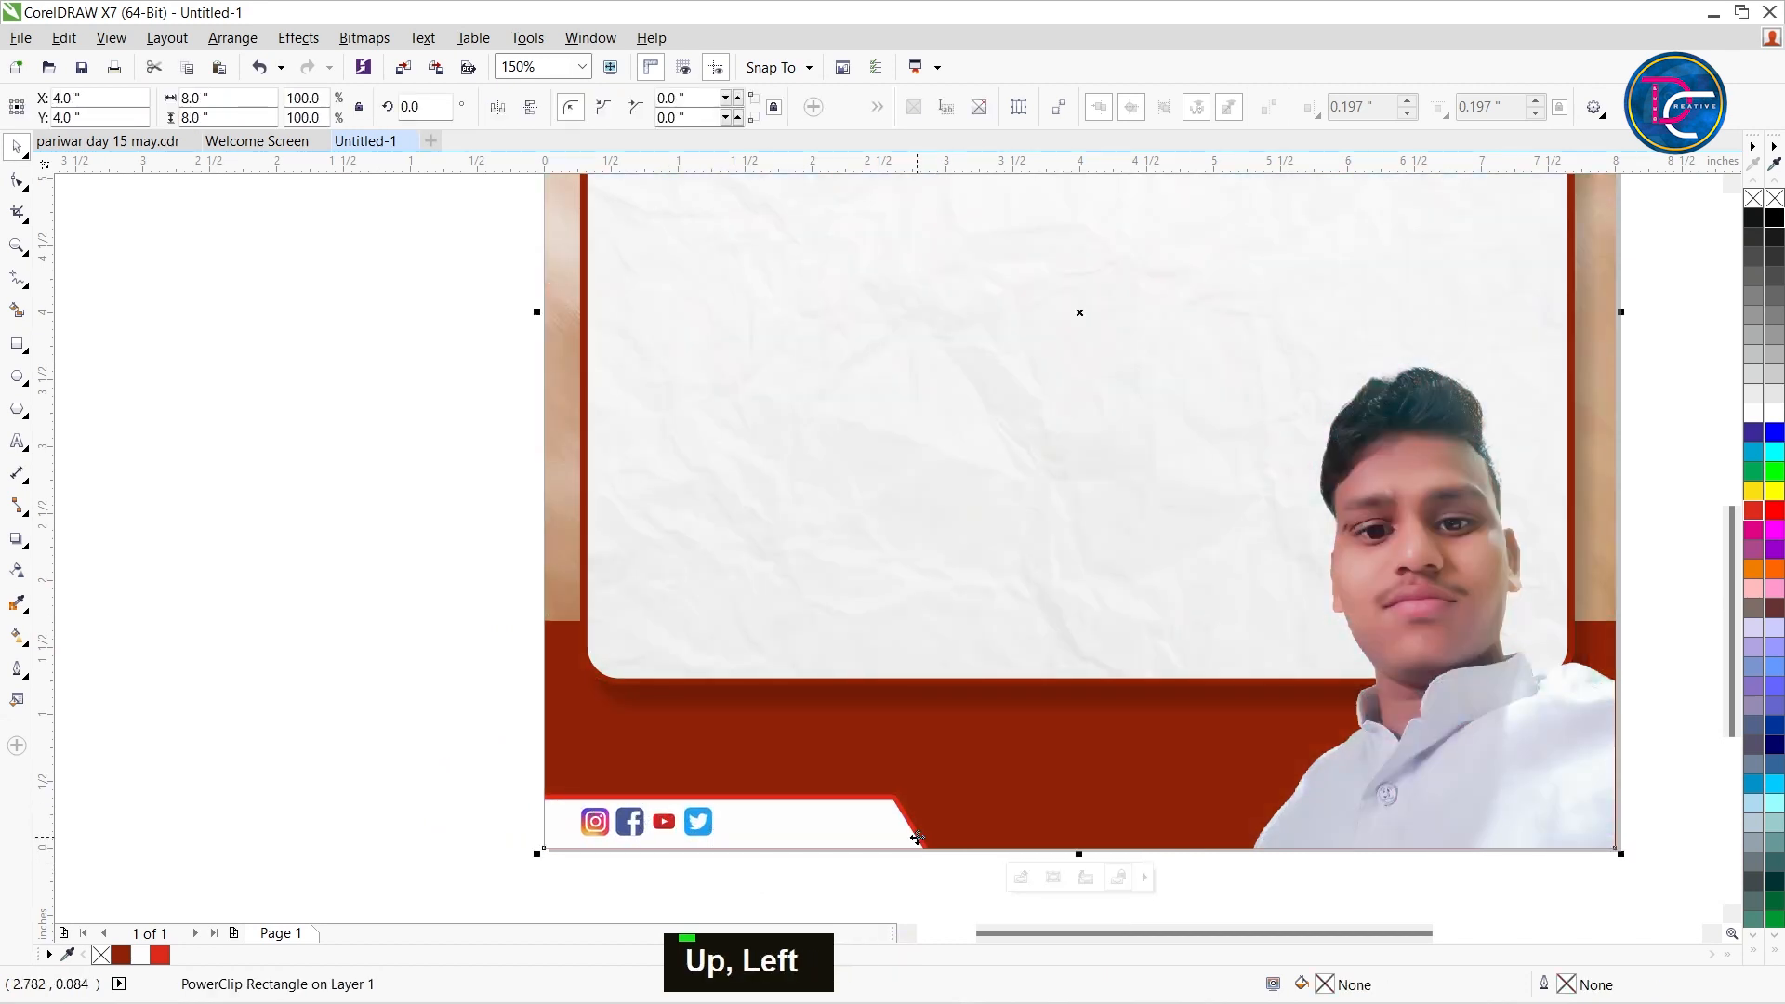
# Try to place the two-line Hindi message on the paper frame with horizontal centring, and undo the placement.
pyautogui.press('z')
pyautogui.rightClick(908, 791)
pyautogui.moveTo(1375, 497); pyautogui.dragTo(1727, 764)
pyautogui.hotkey('ctrl', 'space')
pyautogui.click(1136, 423)
pyautogui.click(1098, 411)
pyautogui.moveTo(1098, 412); pyautogui.dragTo(434, 350)
pyautogui.keyDown('shift'); pyautogui.click(603, 492); pyautogui.keyUp('shift')
pyautogui.press('c')
pyautogui.hotkey('ctrl', 'z')
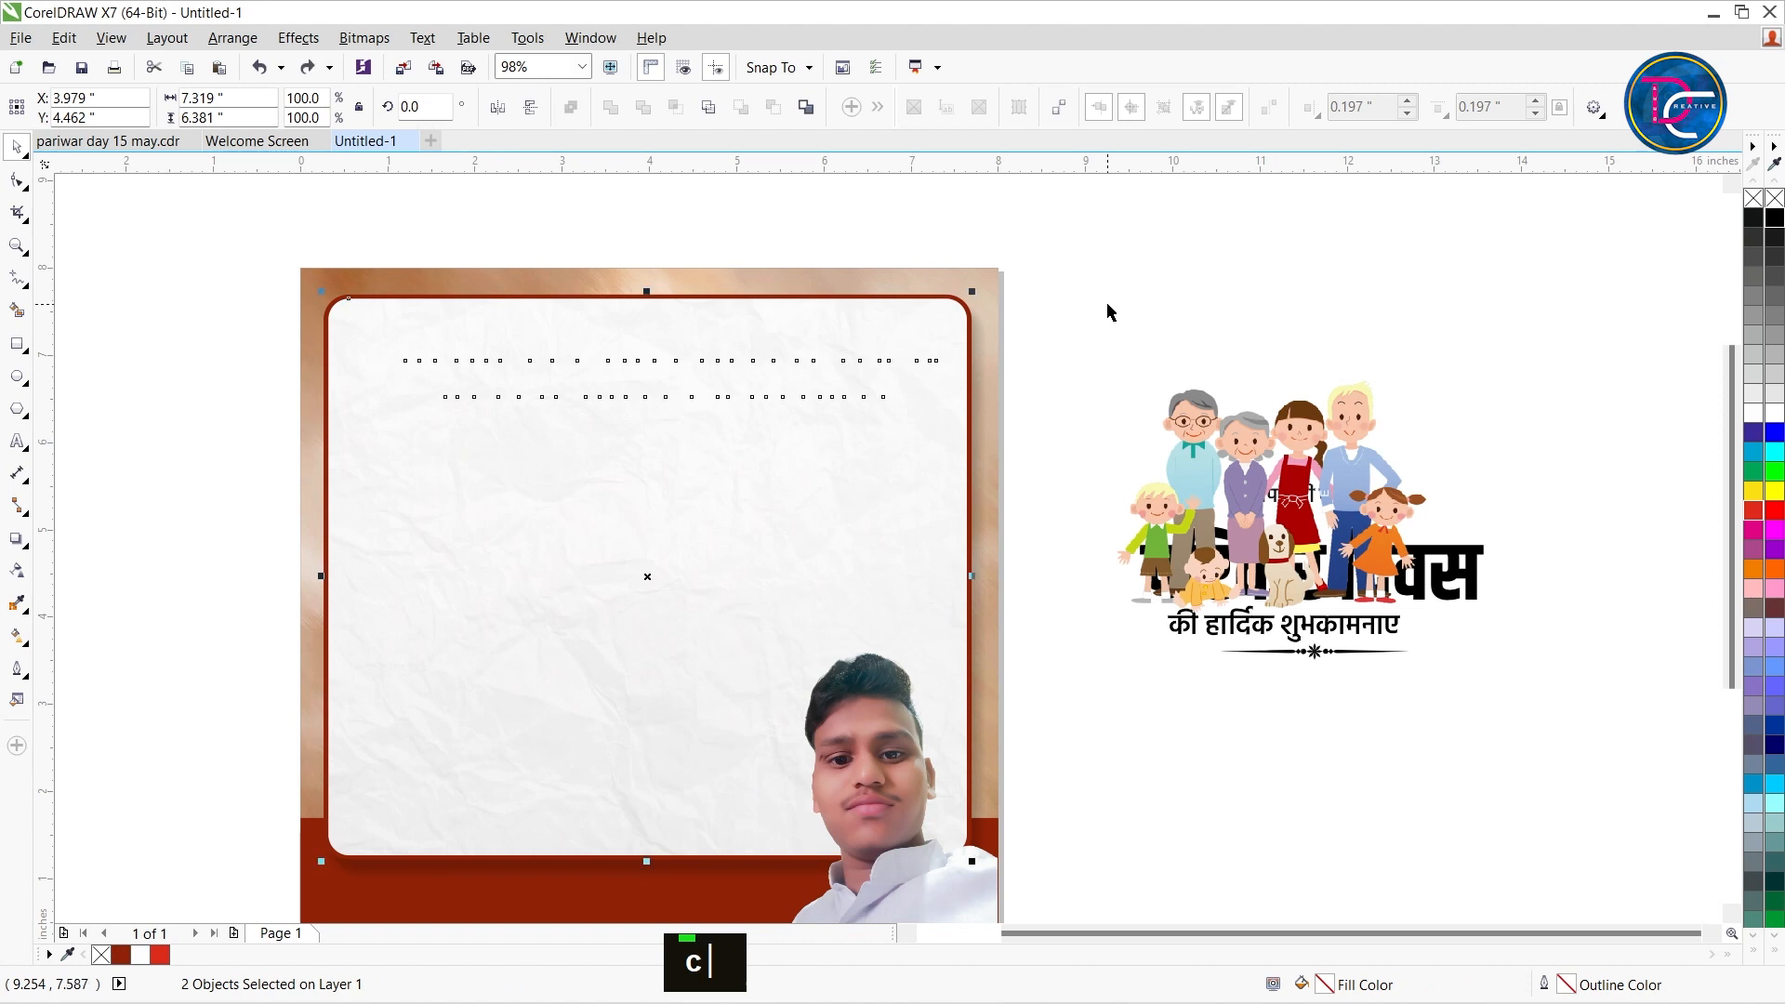
pyautogui.hotkey('ctrl', 'z')
# Move the two-line Hindi message onto the upper part of the paper frame.
pyautogui.click(1104, 244)
pyautogui.moveTo(1011, 331); pyautogui.dragTo(1698, 918)
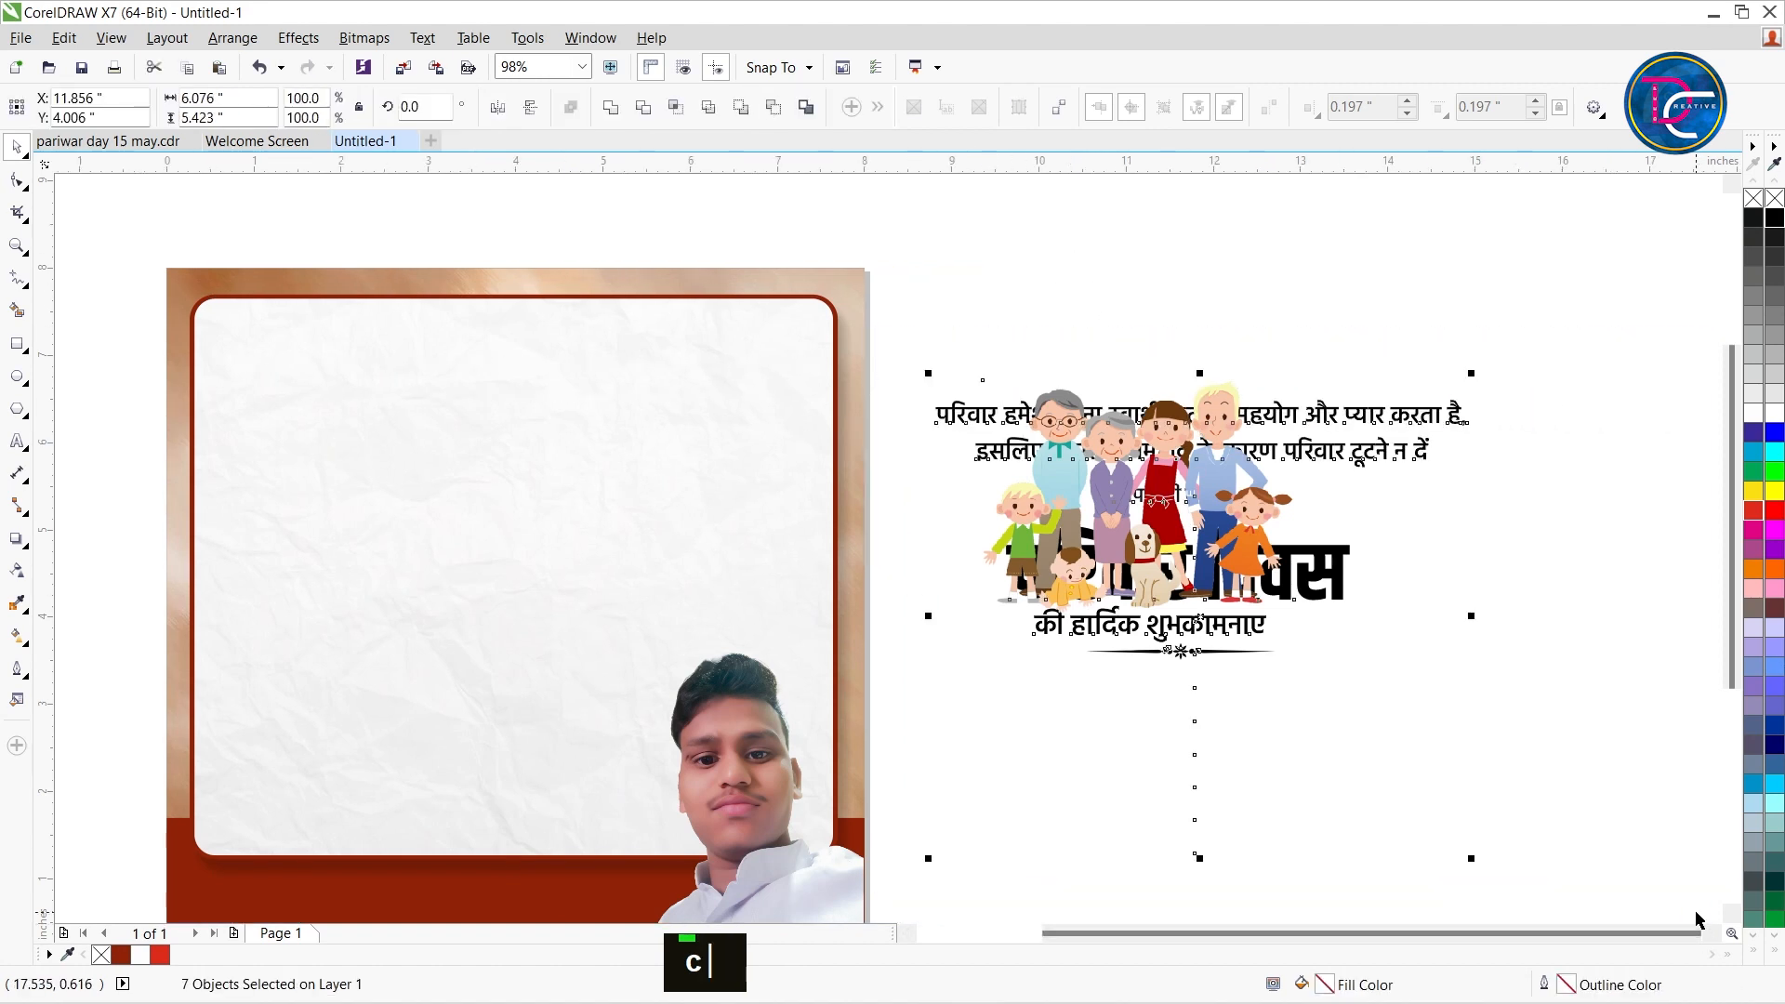
pyautogui.scroll(-1, 1586, 587)
pyautogui.press('z')
pyautogui.moveTo(825, 386); pyautogui.dragTo(1311, 595)
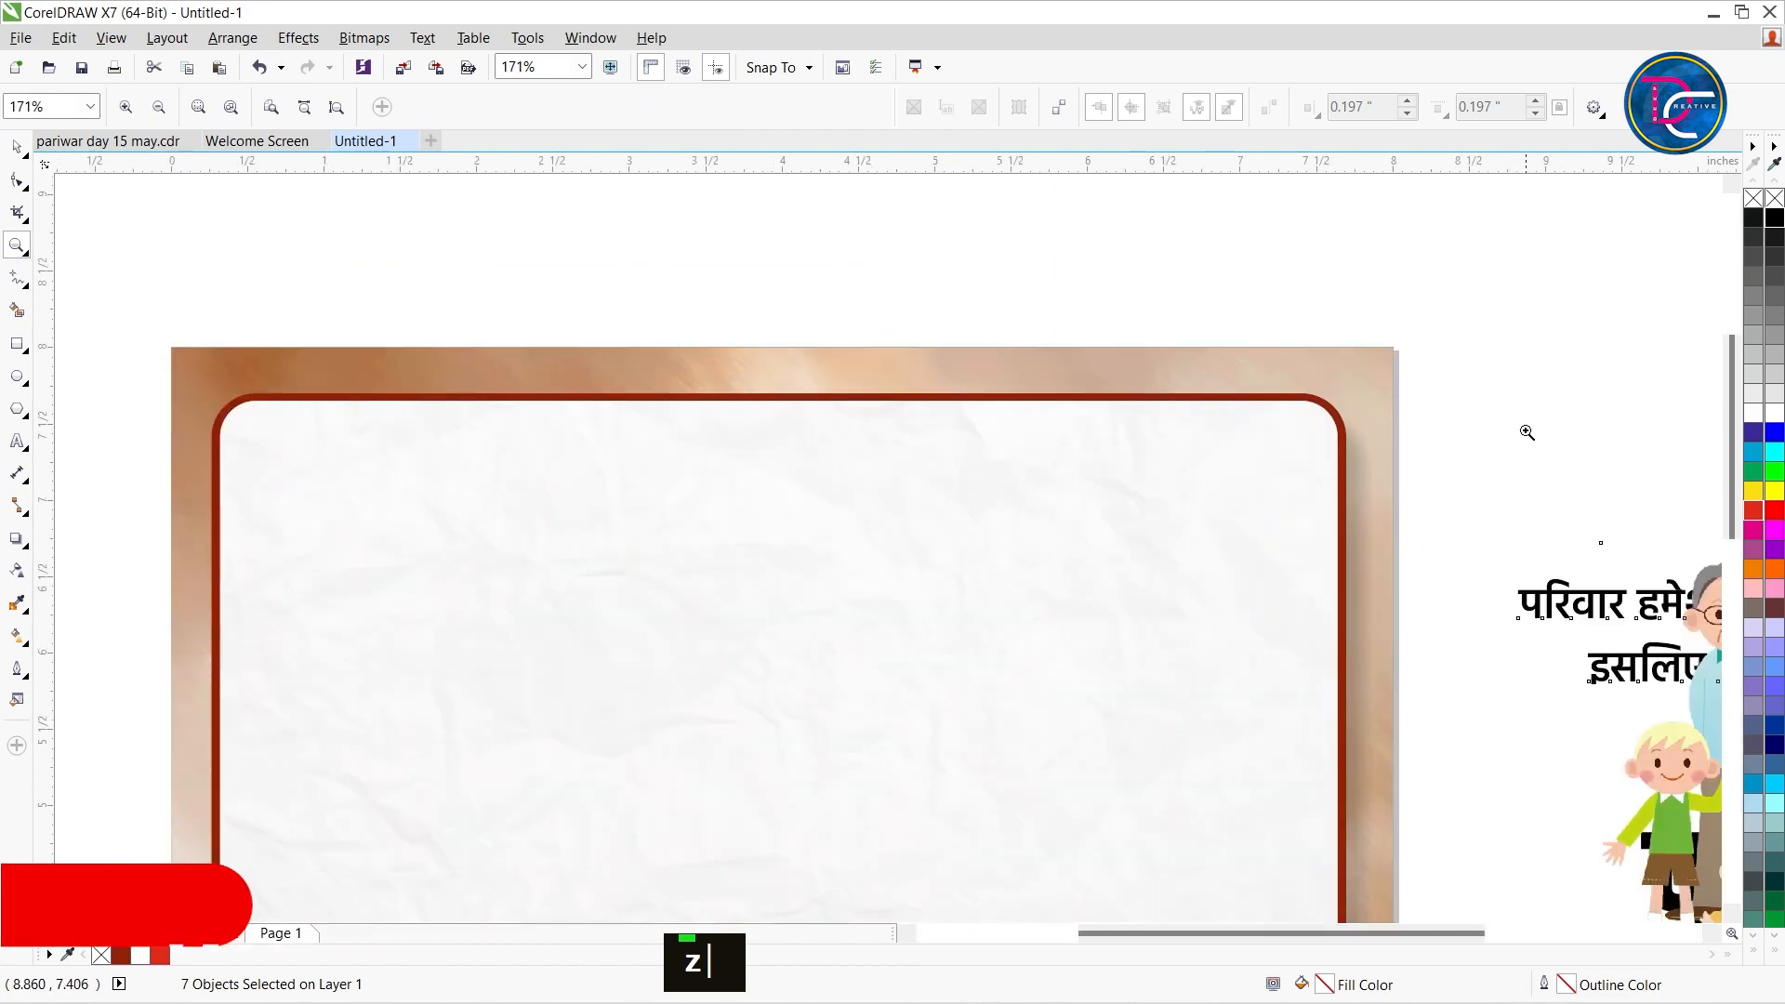
pyautogui.hotkey('ctrl', 'space')
pyautogui.click(1526, 433)
pyautogui.click(1569, 615)
pyautogui.moveTo(1571, 615); pyautogui.dragTo(426, 470)
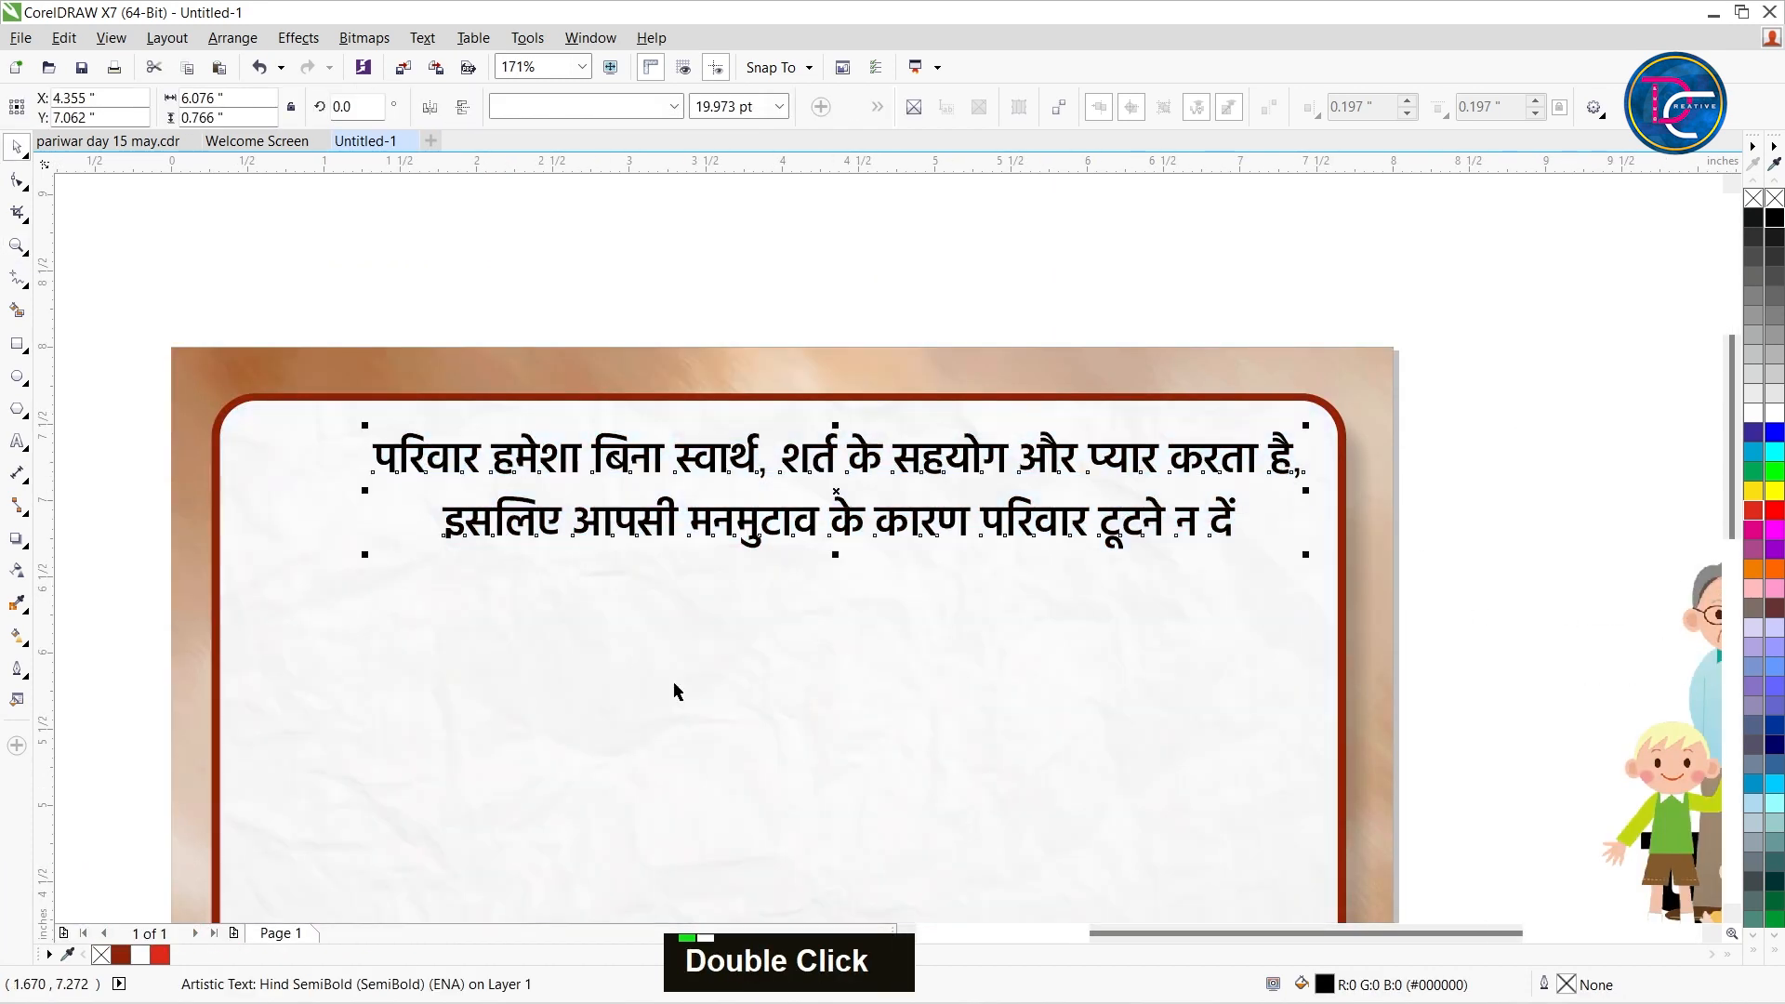
# Centre the two-line message horizontally on the paper frame and fill it with the band's dark red.
pyautogui.keyDown('shift'); pyautogui.click(1021, 407); pyautogui.keyUp('shift')
pyautogui.press('c')
pyautogui.click(1124, 306)
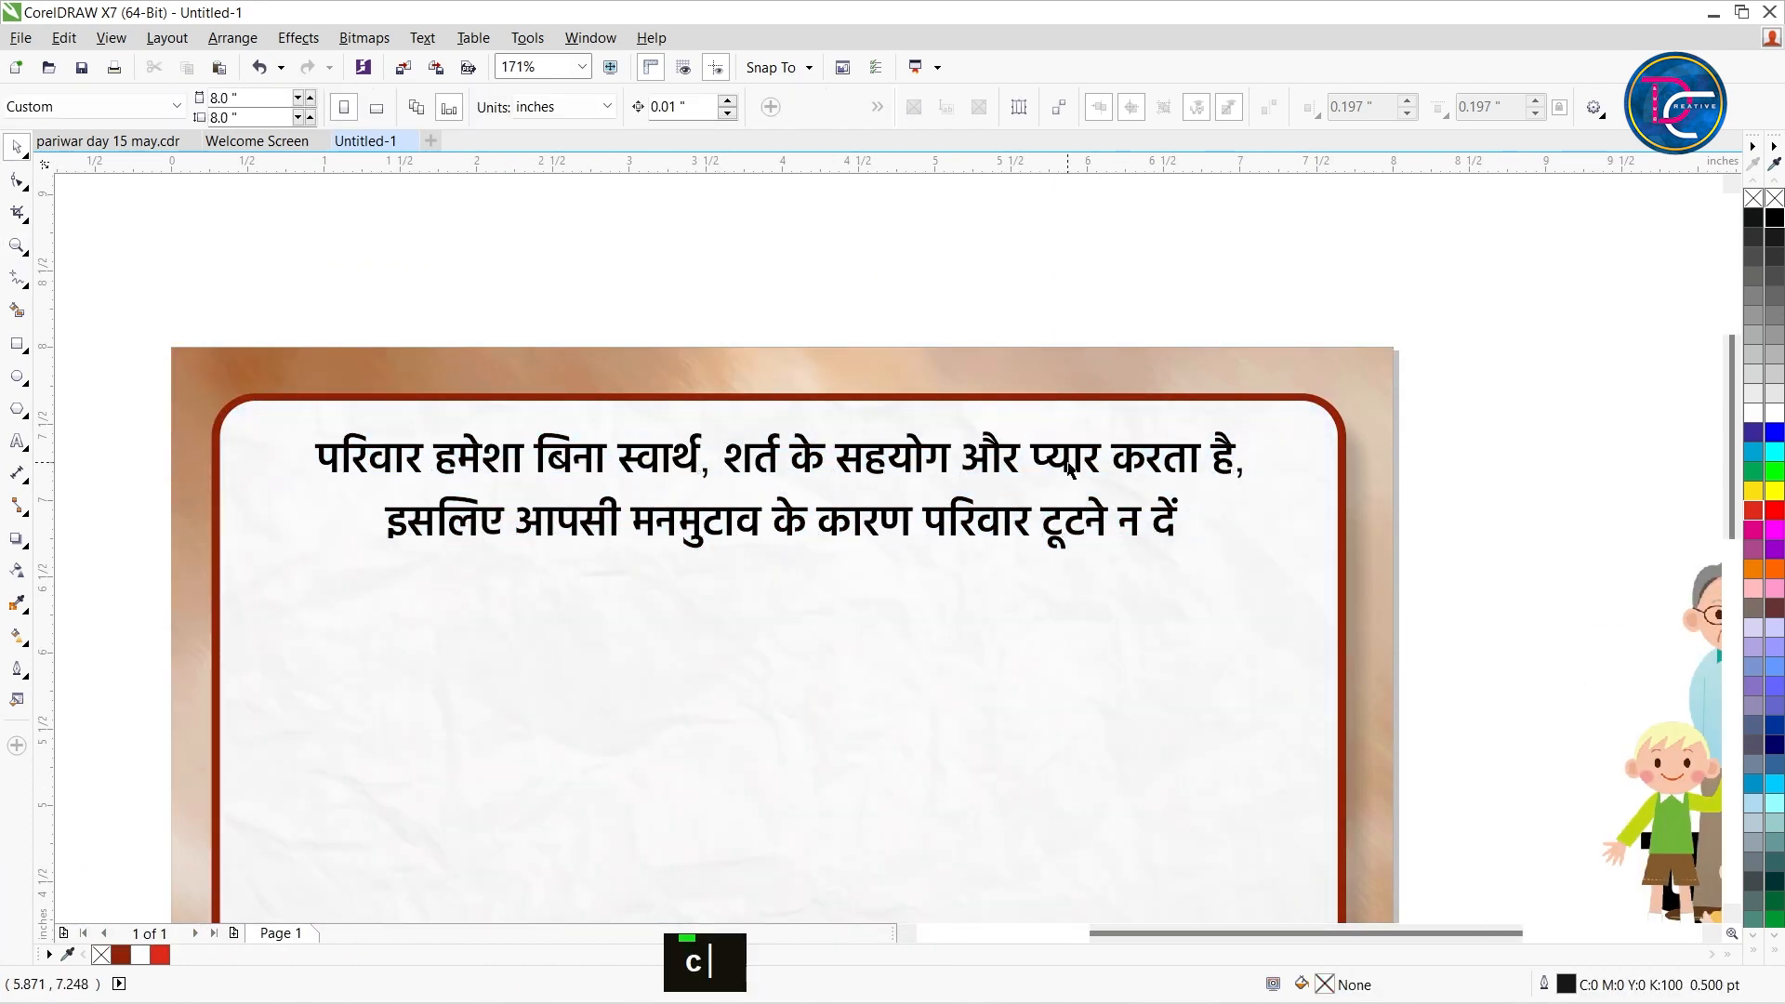
pyautogui.click(962, 472)
pyautogui.click(993, 458)
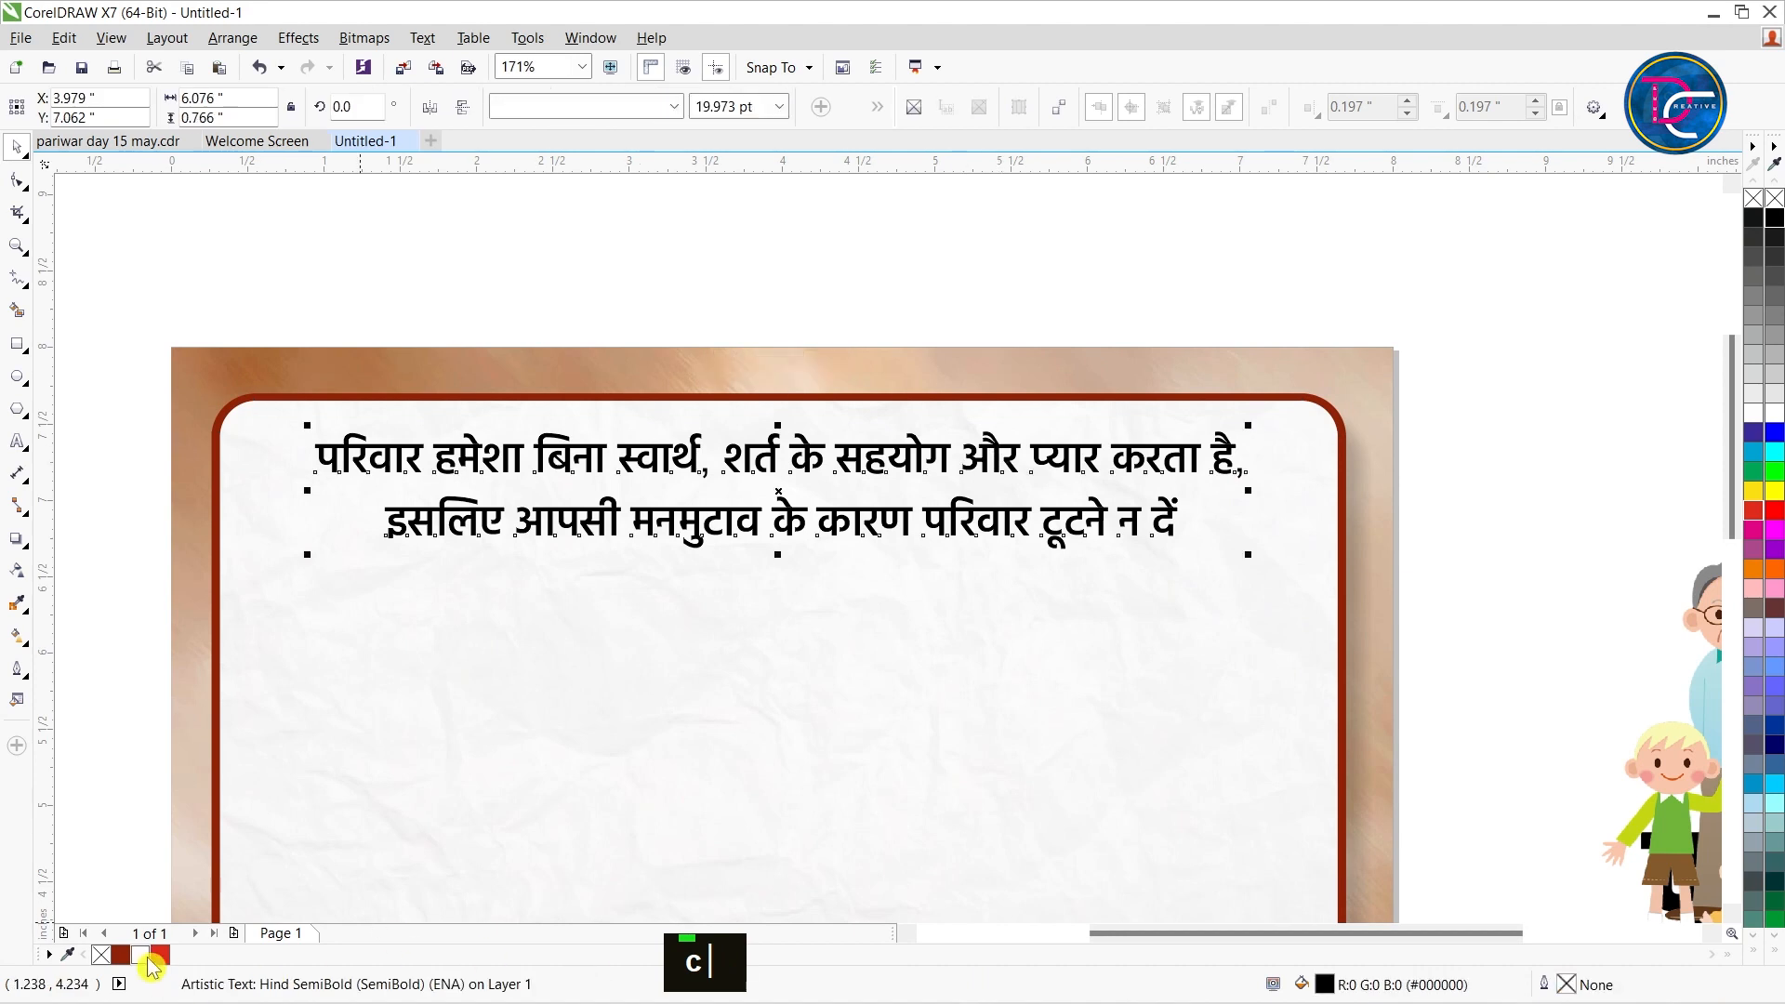
# Move the family illustration up beside the page, clear of the remaining Hindi greeting text.
pyautogui.scroll(-5, 911, 232)
pyautogui.press('z')
pyautogui.moveTo(689, 262); pyautogui.dragTo(929, 314)
pyautogui.hotkey('ctrl', 'space')
pyautogui.moveTo(1521, 632); pyautogui.dragTo(1443, 709)
pyautogui.click(1335, 424)
pyautogui.moveTo(1424, 641); pyautogui.dragTo(1403, 329)
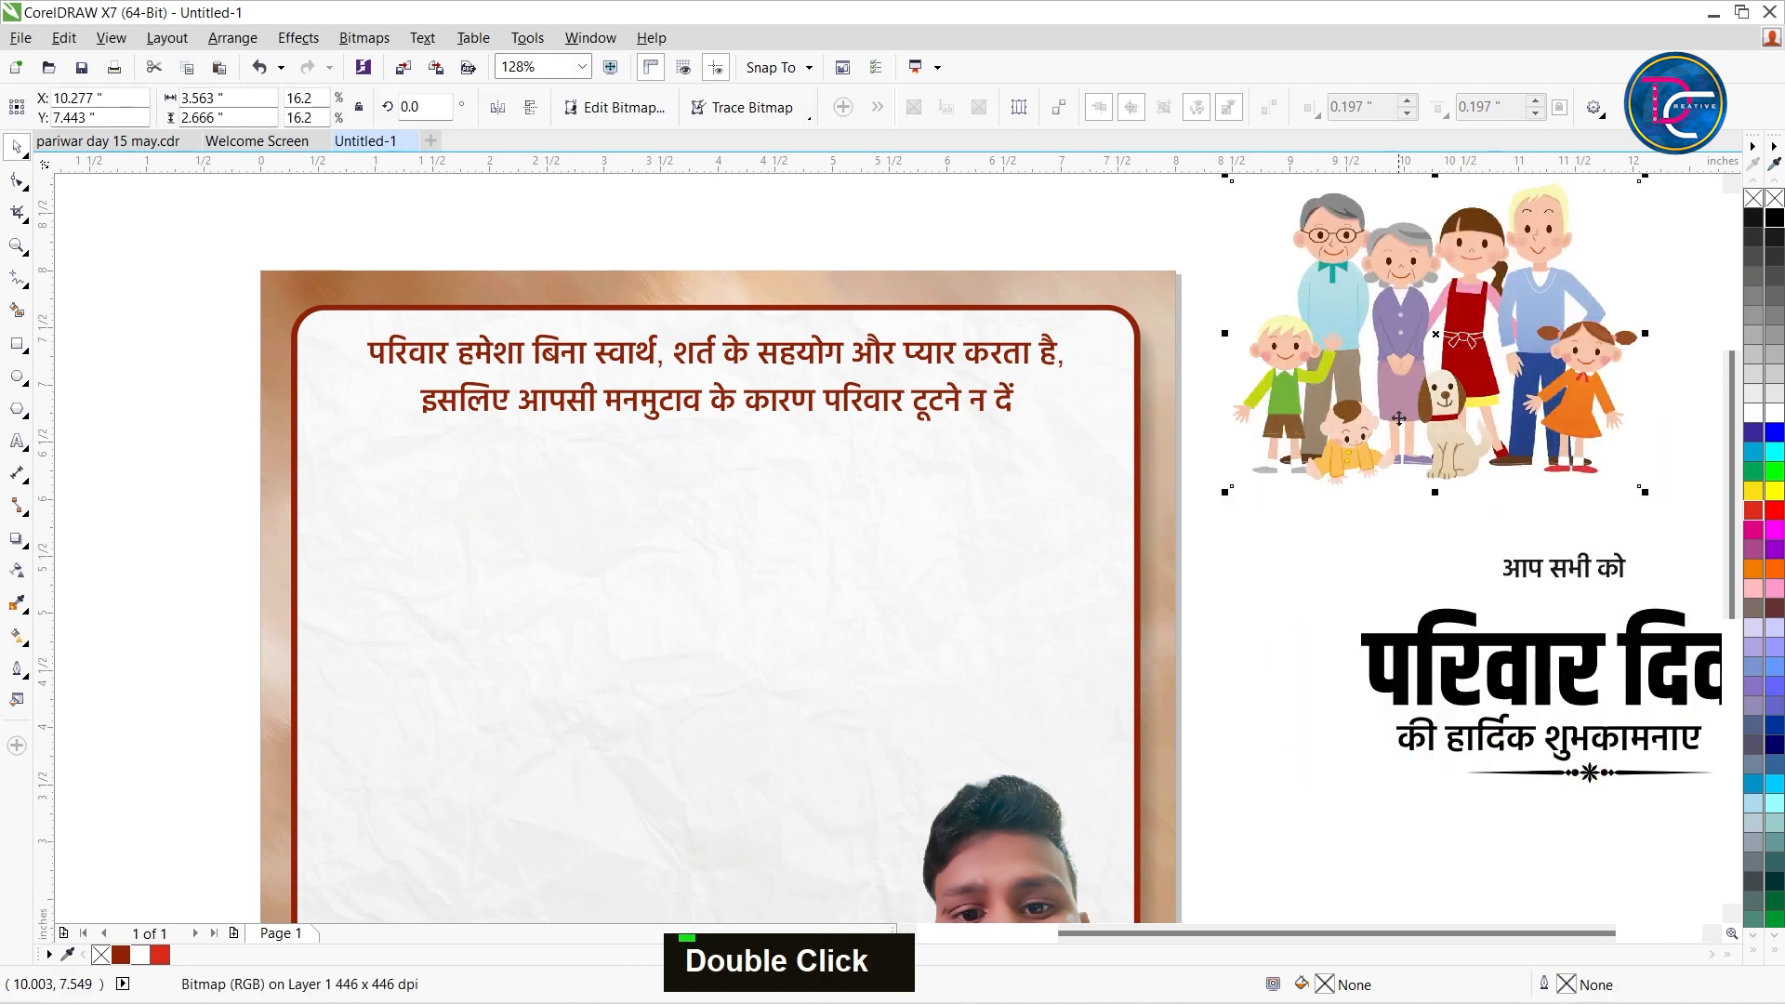
pyautogui.moveTo(1400, 418); pyautogui.dragTo(1410, 270)
# Bring "आप सभी को" close above "परिवार दिवस", move both under the message, and centre them on the paper frame.
pyautogui.click(1542, 567)
pyautogui.moveTo(1565, 567); pyautogui.dragTo(1548, 604)
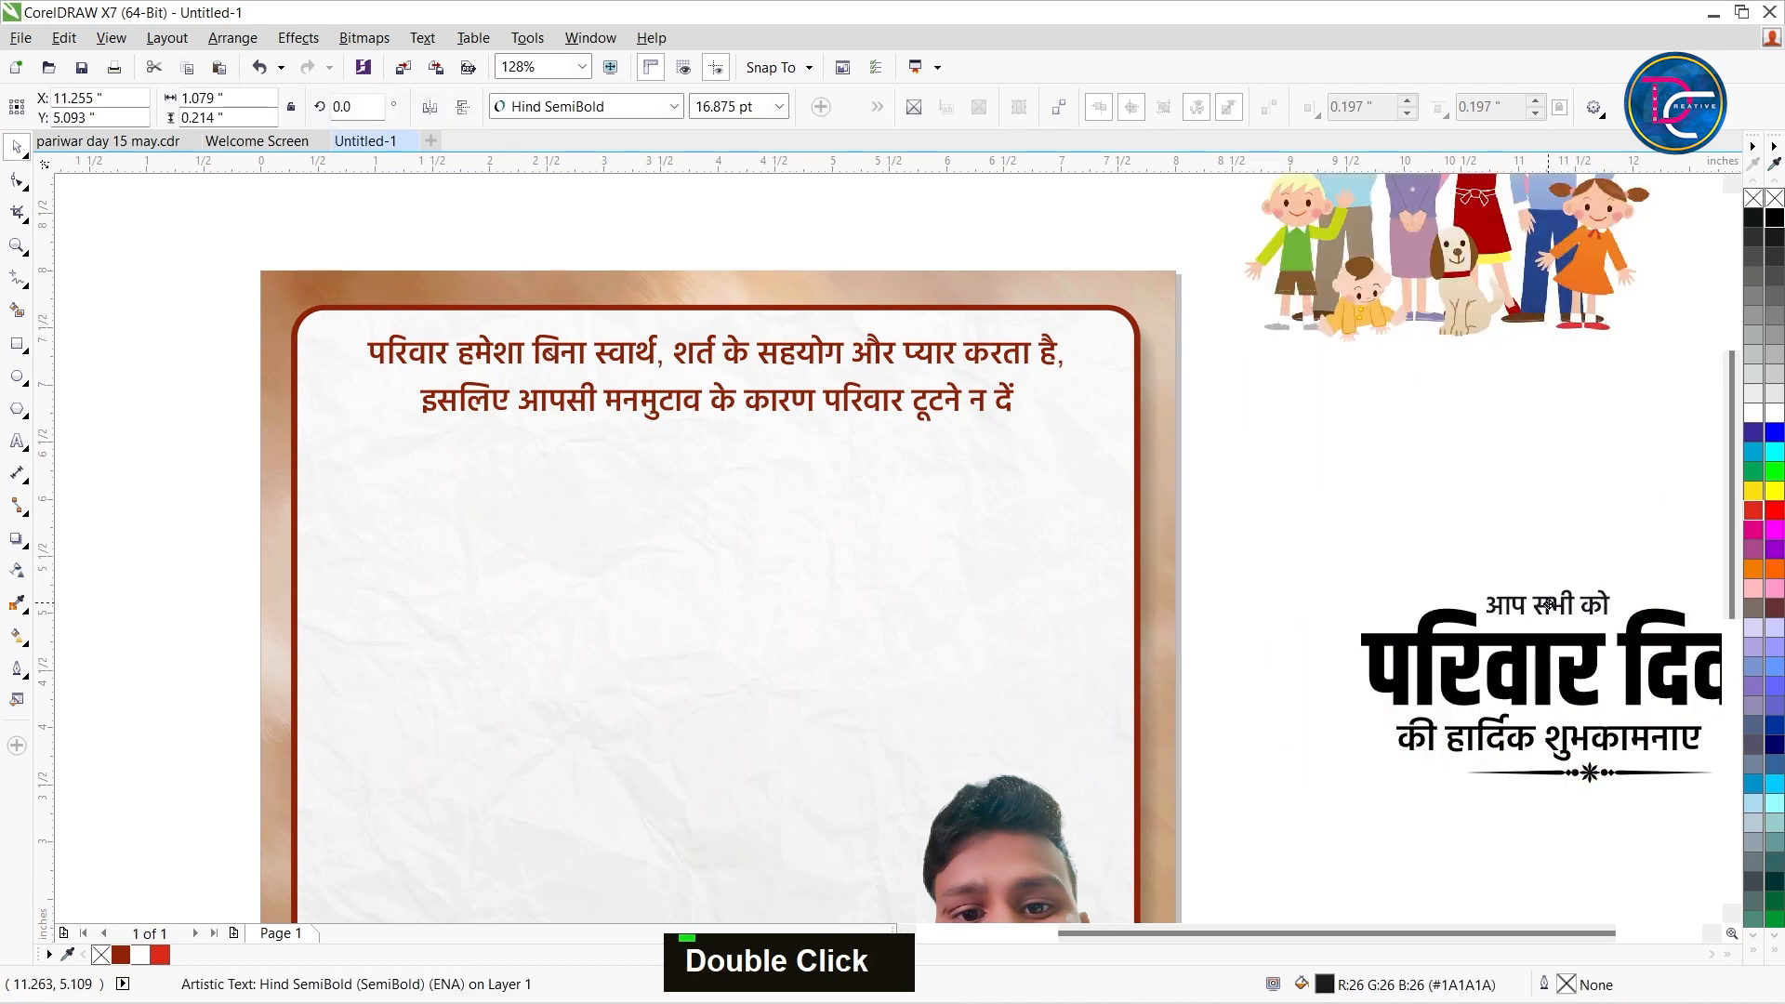
pyautogui.keyDown('shift'); pyautogui.click(1588, 665); pyautogui.keyUp('shift')
pyautogui.moveTo(1587, 664); pyautogui.dragTo(735, 509)
pyautogui.press('c')
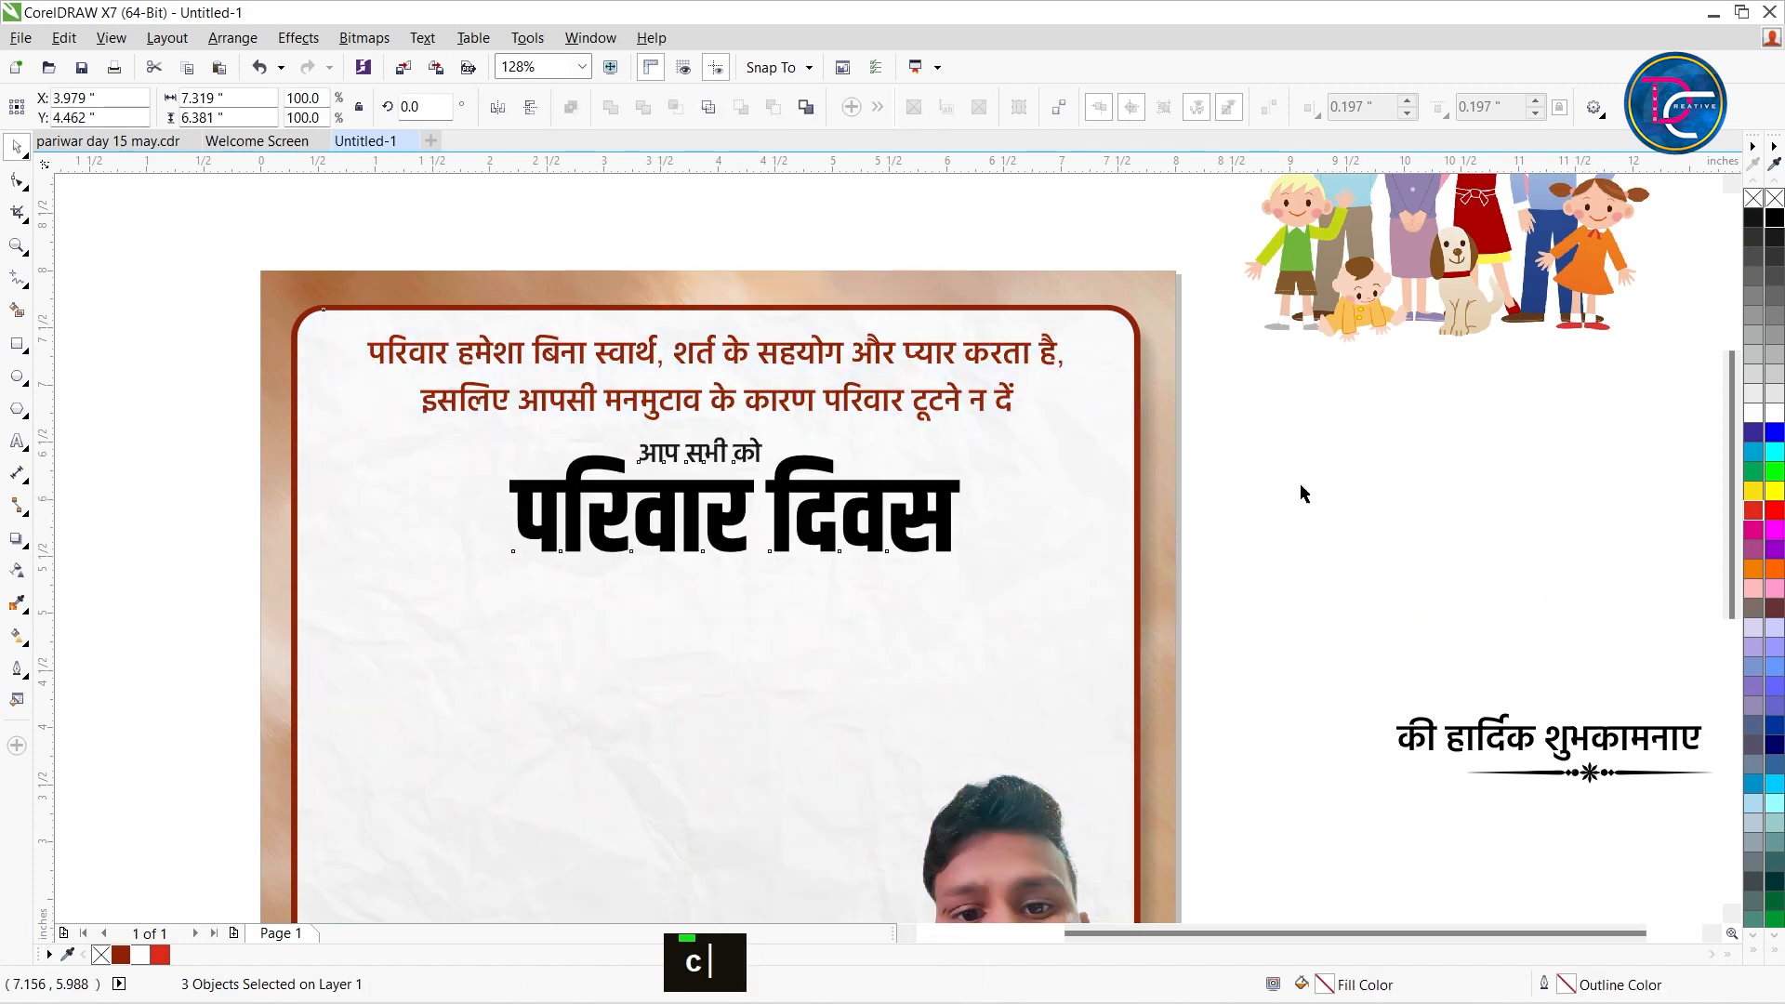
pyautogui.click(1201, 495)
# Fit "आप सभी को" into the gap above the "परिवार दिवस" heading and enlarge it to about 18 pt.
pyautogui.click(772, 462)
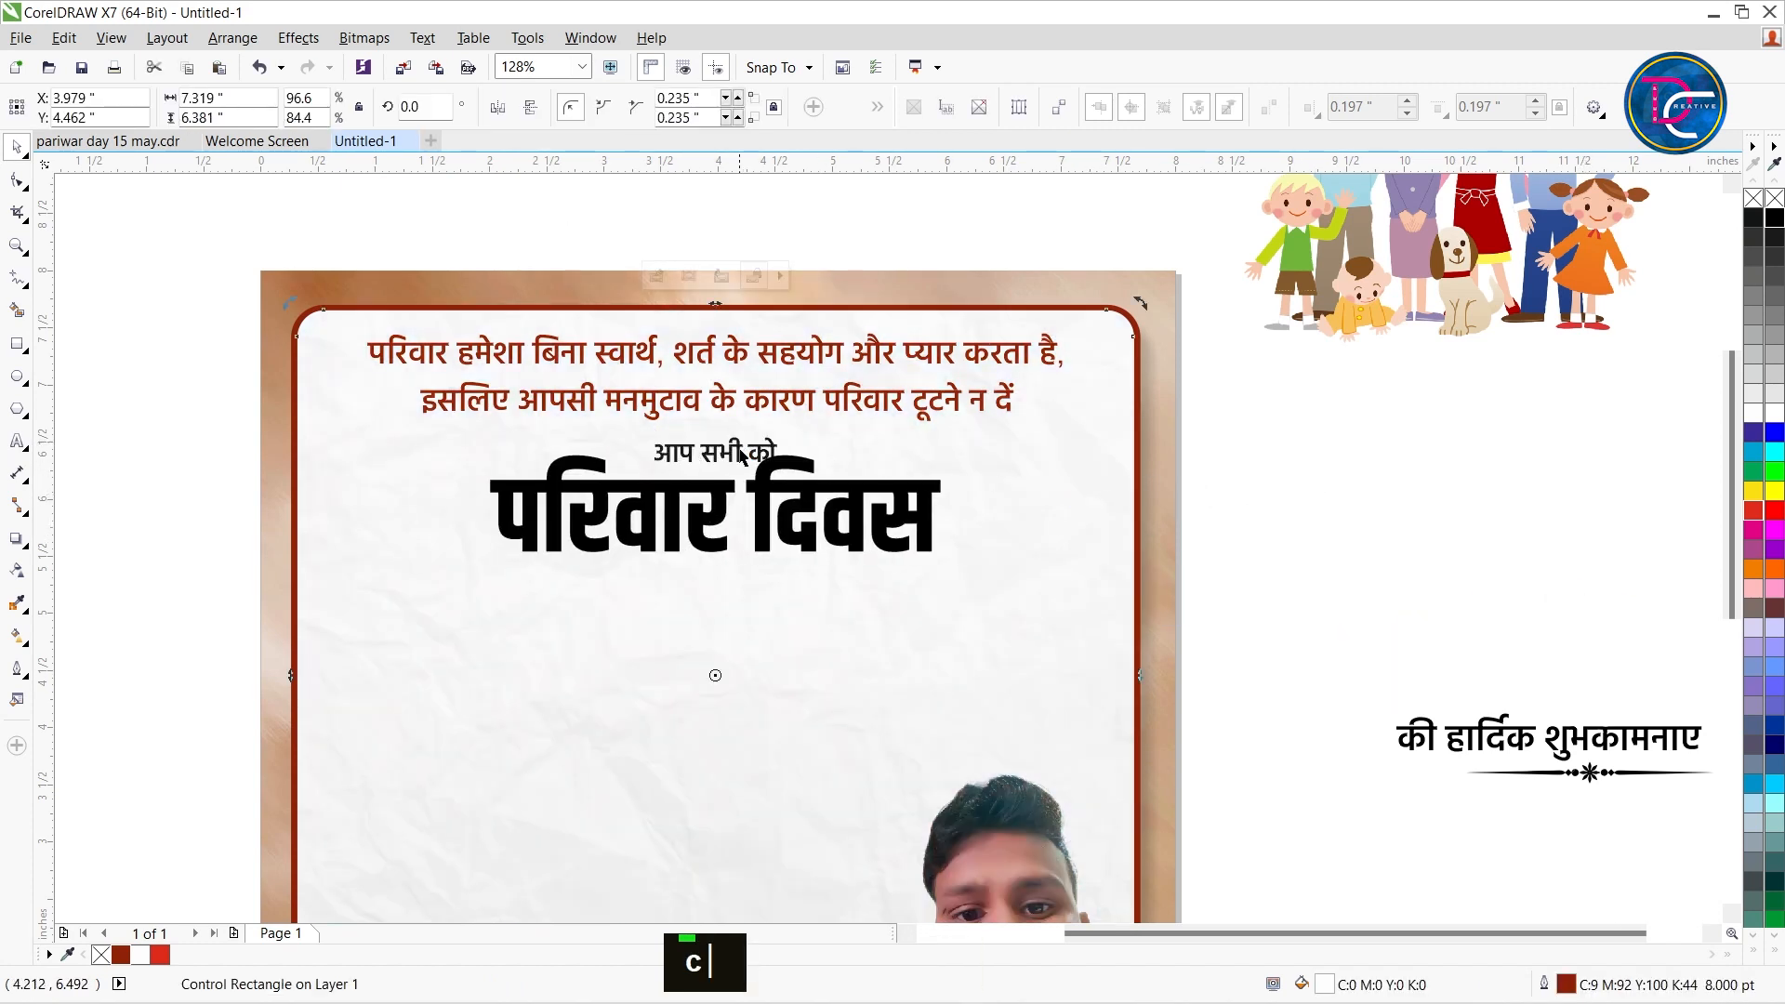
pyautogui.click(719, 454)
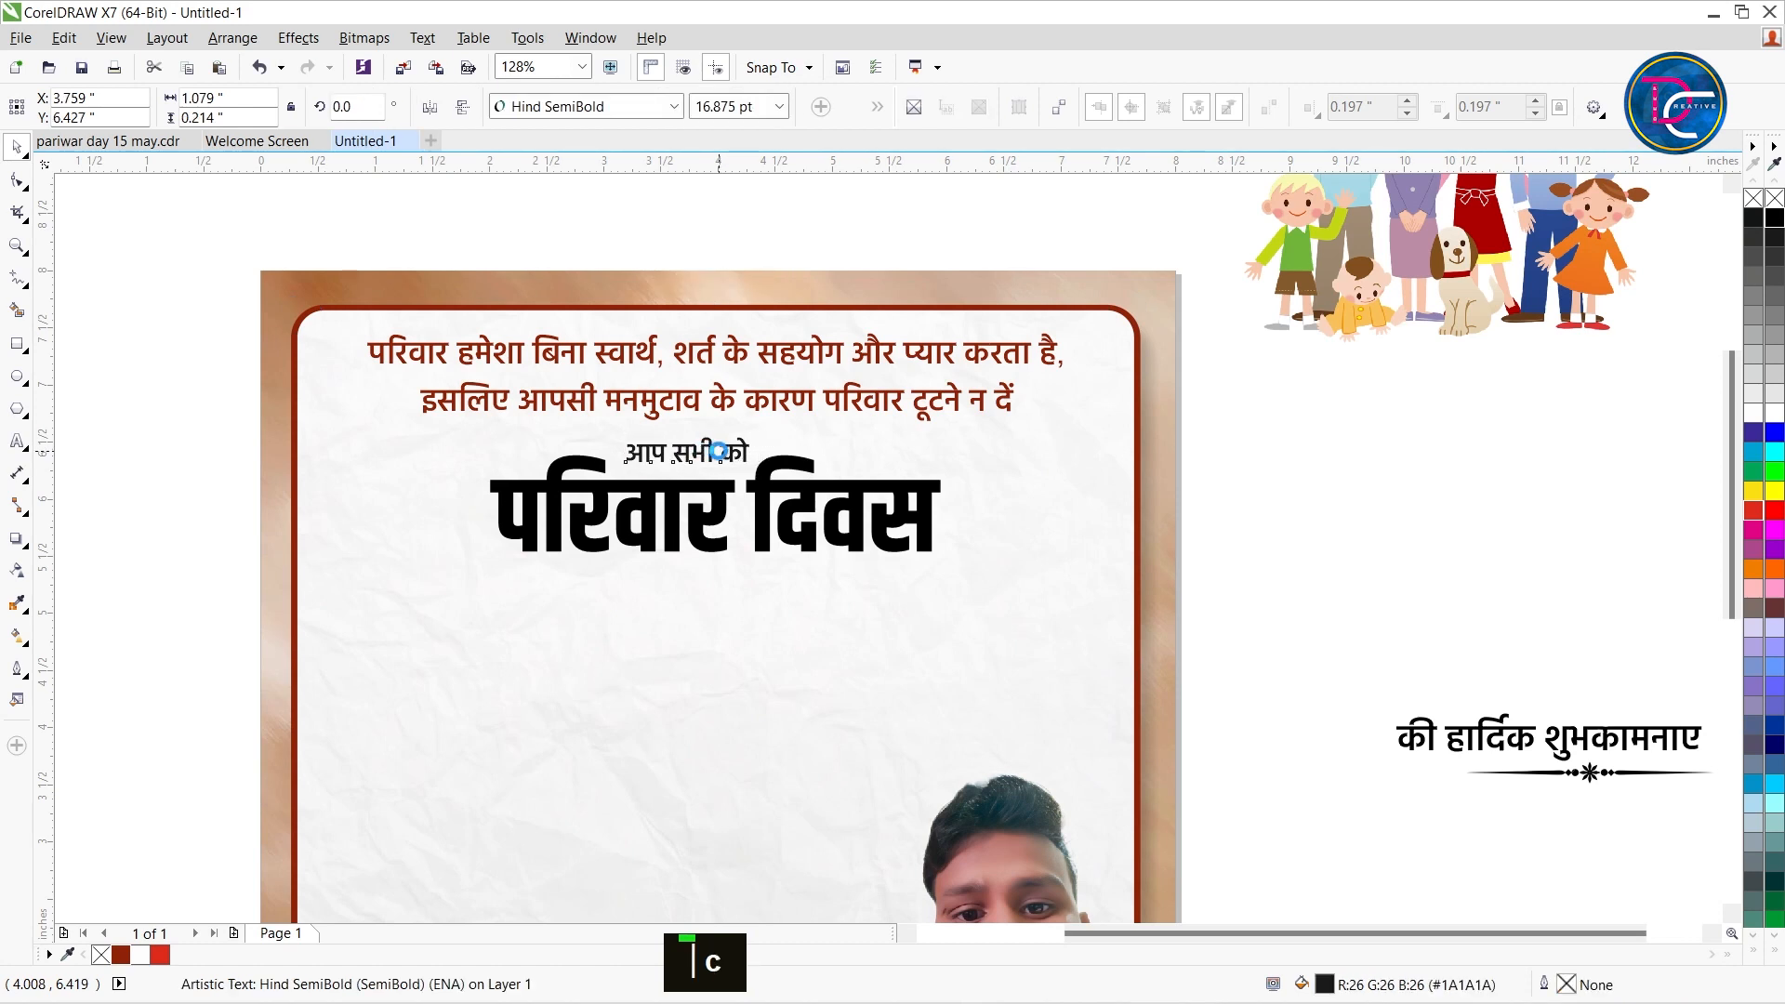
pyautogui.moveTo(719, 453); pyautogui.dragTo(712, 453)
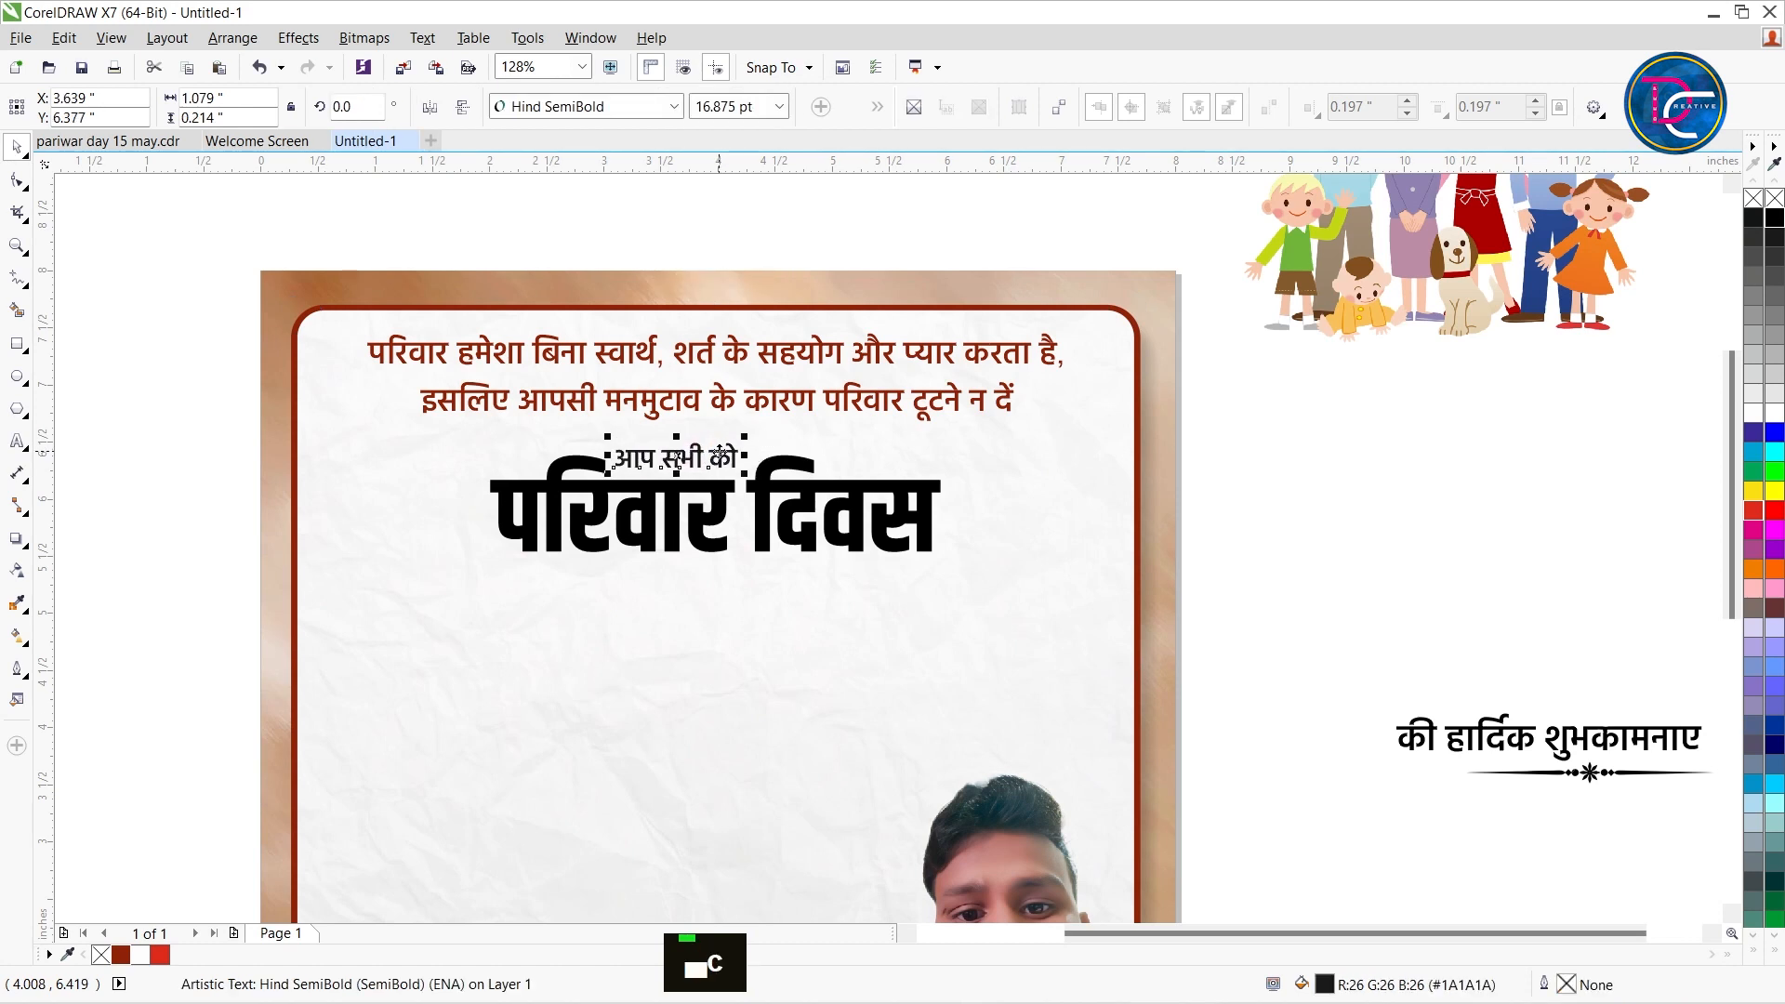
pyautogui.scroll(3, 719, 453)
pyautogui.moveTo(763, 429); pyautogui.dragTo(781, 353)
pyautogui.scroll(-3, 781, 354)
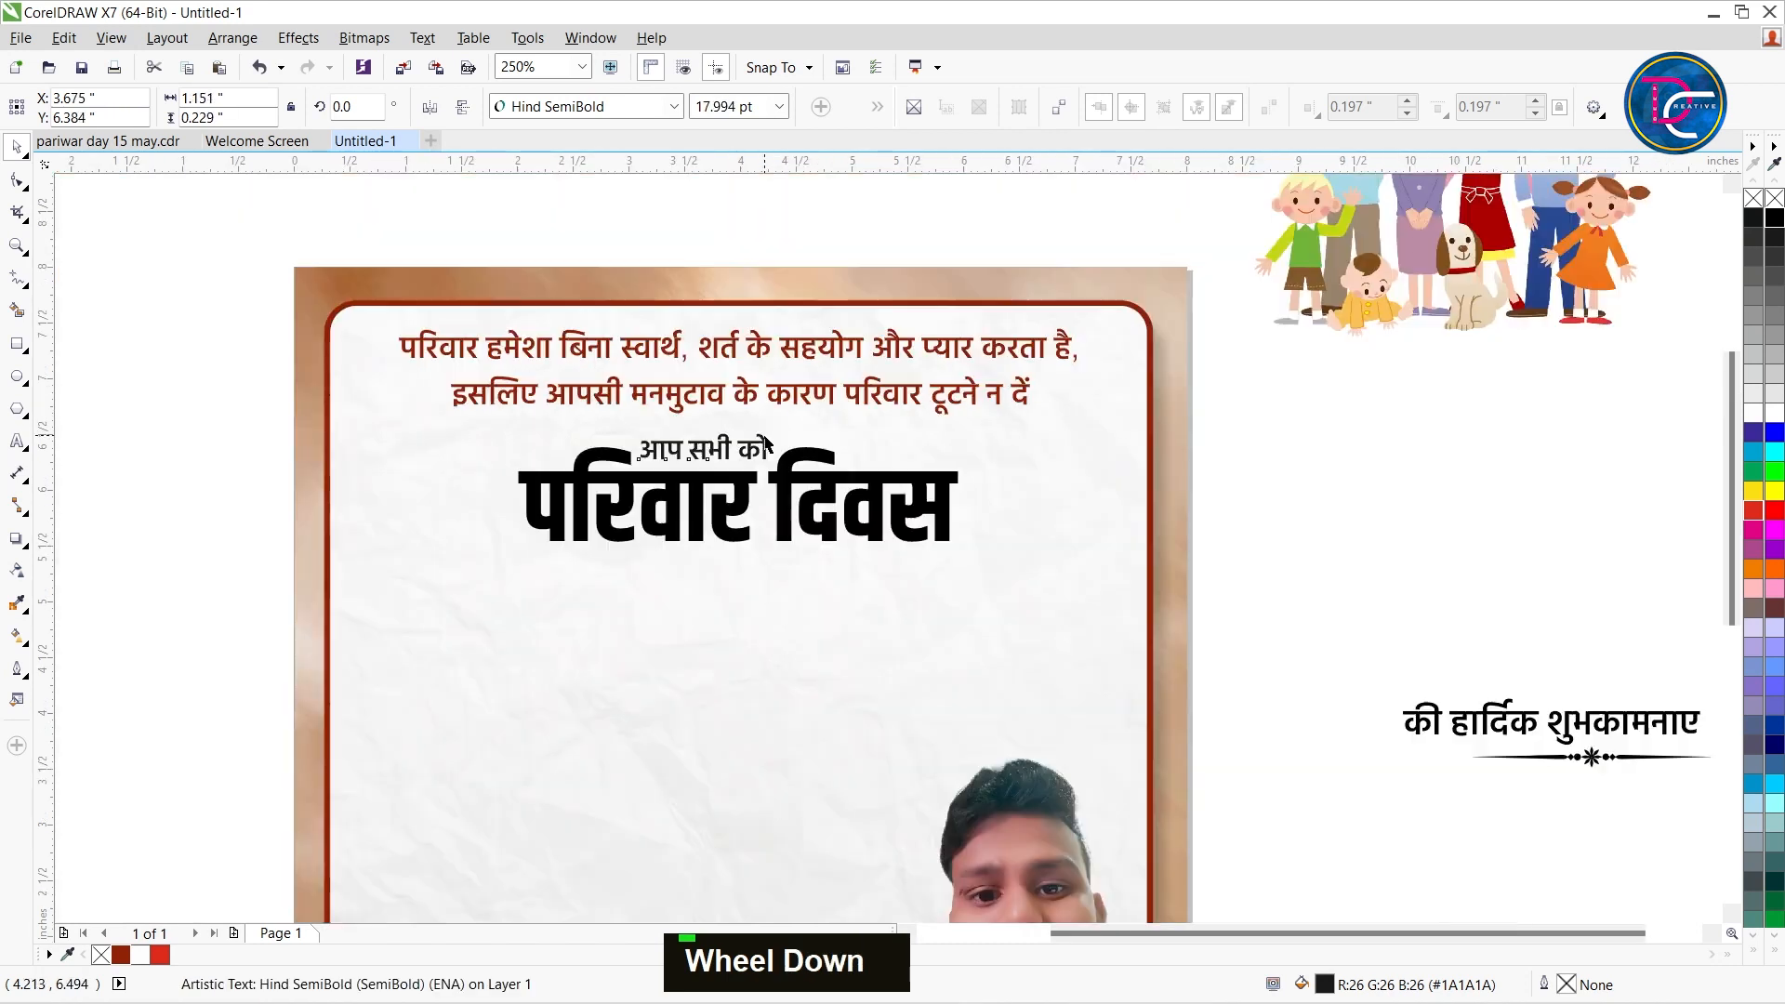
# Place "की हार्दिक शुभकामनाए" under the "परिवार दिवस" heading, centre it horizontally, and shift it slightly closer.
pyautogui.click(795, 485)
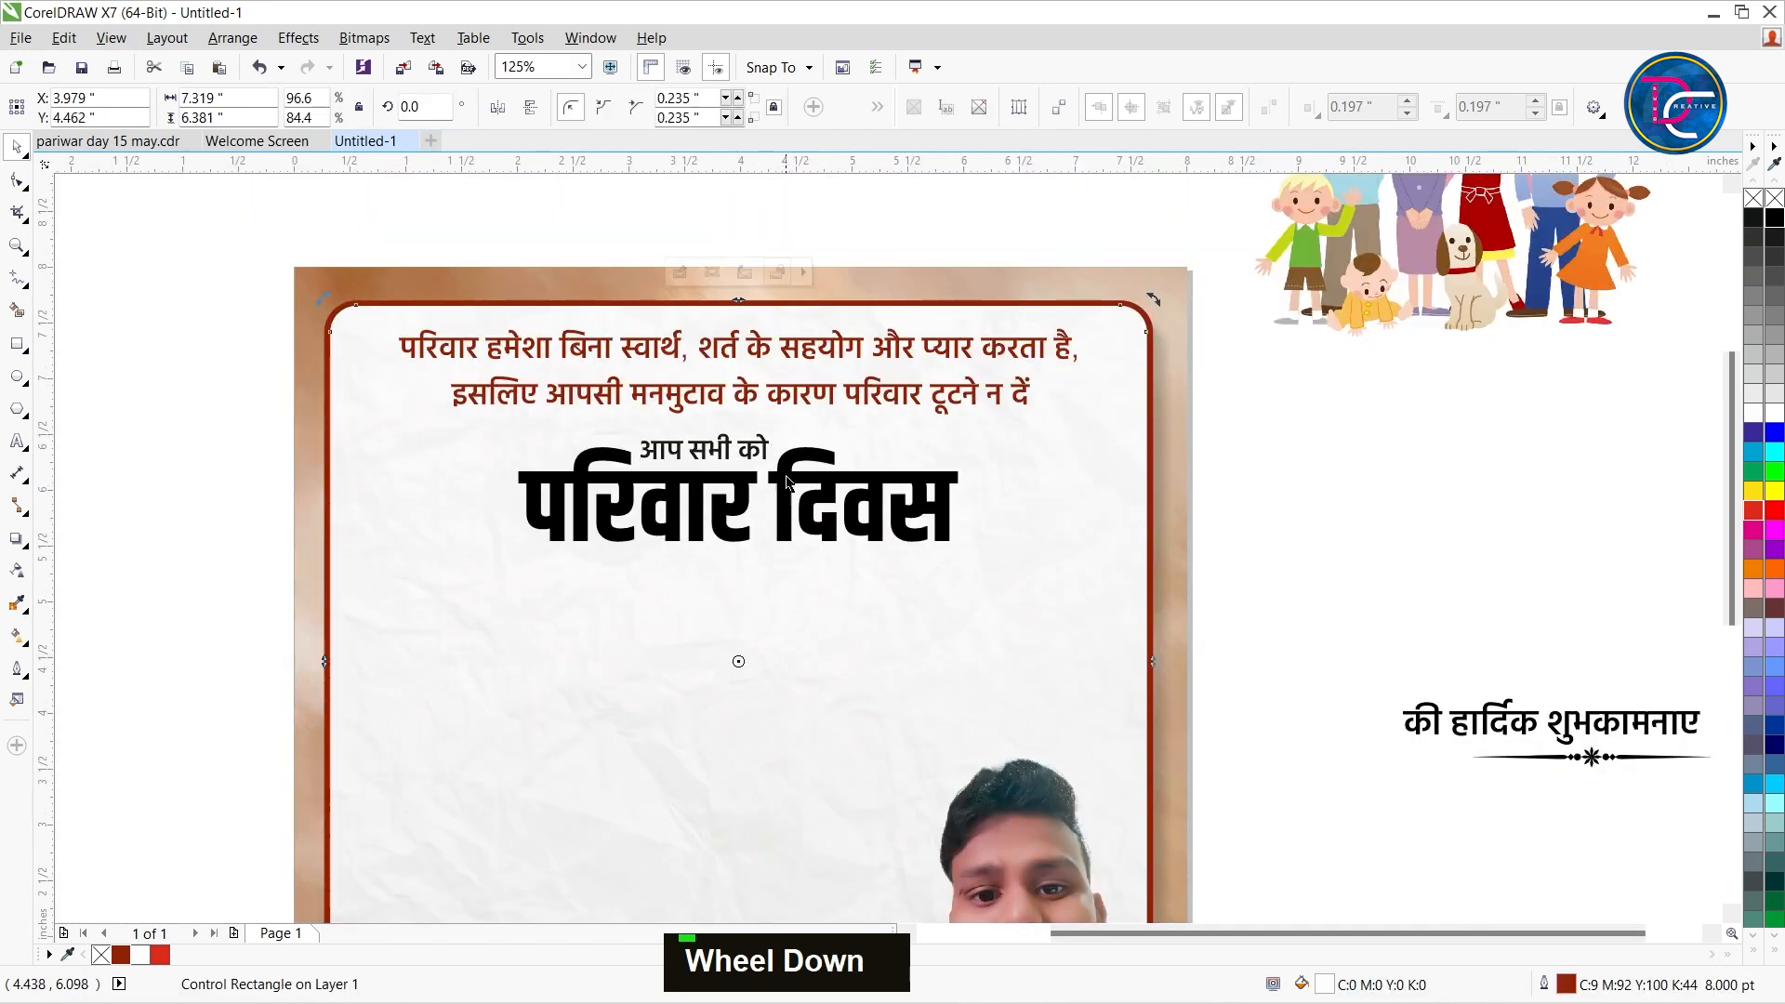
pyautogui.click(793, 485)
pyautogui.moveTo(1523, 735); pyautogui.dragTo(684, 612)
pyautogui.keyDown('shift'); pyautogui.click(828, 498); pyautogui.keyUp('shift')
pyautogui.press('c')
pyautogui.click(880, 611)
pyautogui.click(796, 595)
pyautogui.moveTo(797, 595); pyautogui.dragTo(797, 583)
pyautogui.click(879, 109)
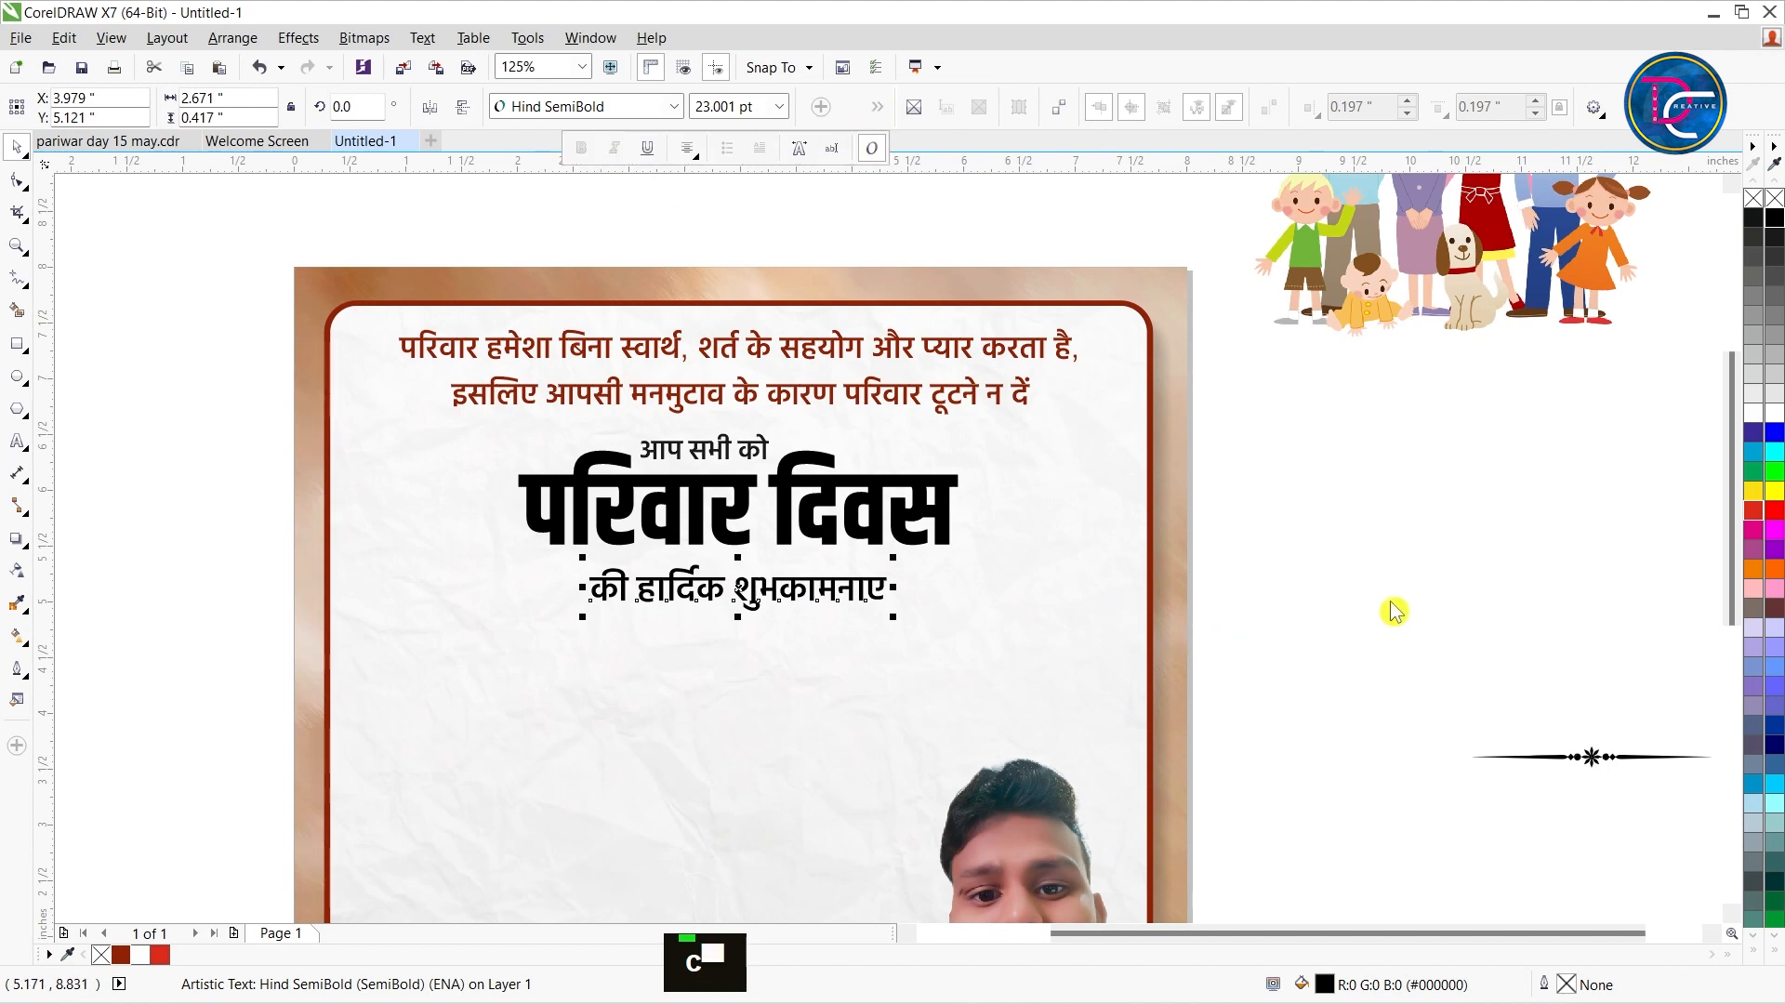
# Nudge the paper frame upward, try centring it on the page, and undo the centring.
pyautogui.click(769, 581)
pyautogui.press('Up')
pyautogui.press('Up')
pyautogui.press('Up')
pyautogui.press('Up')
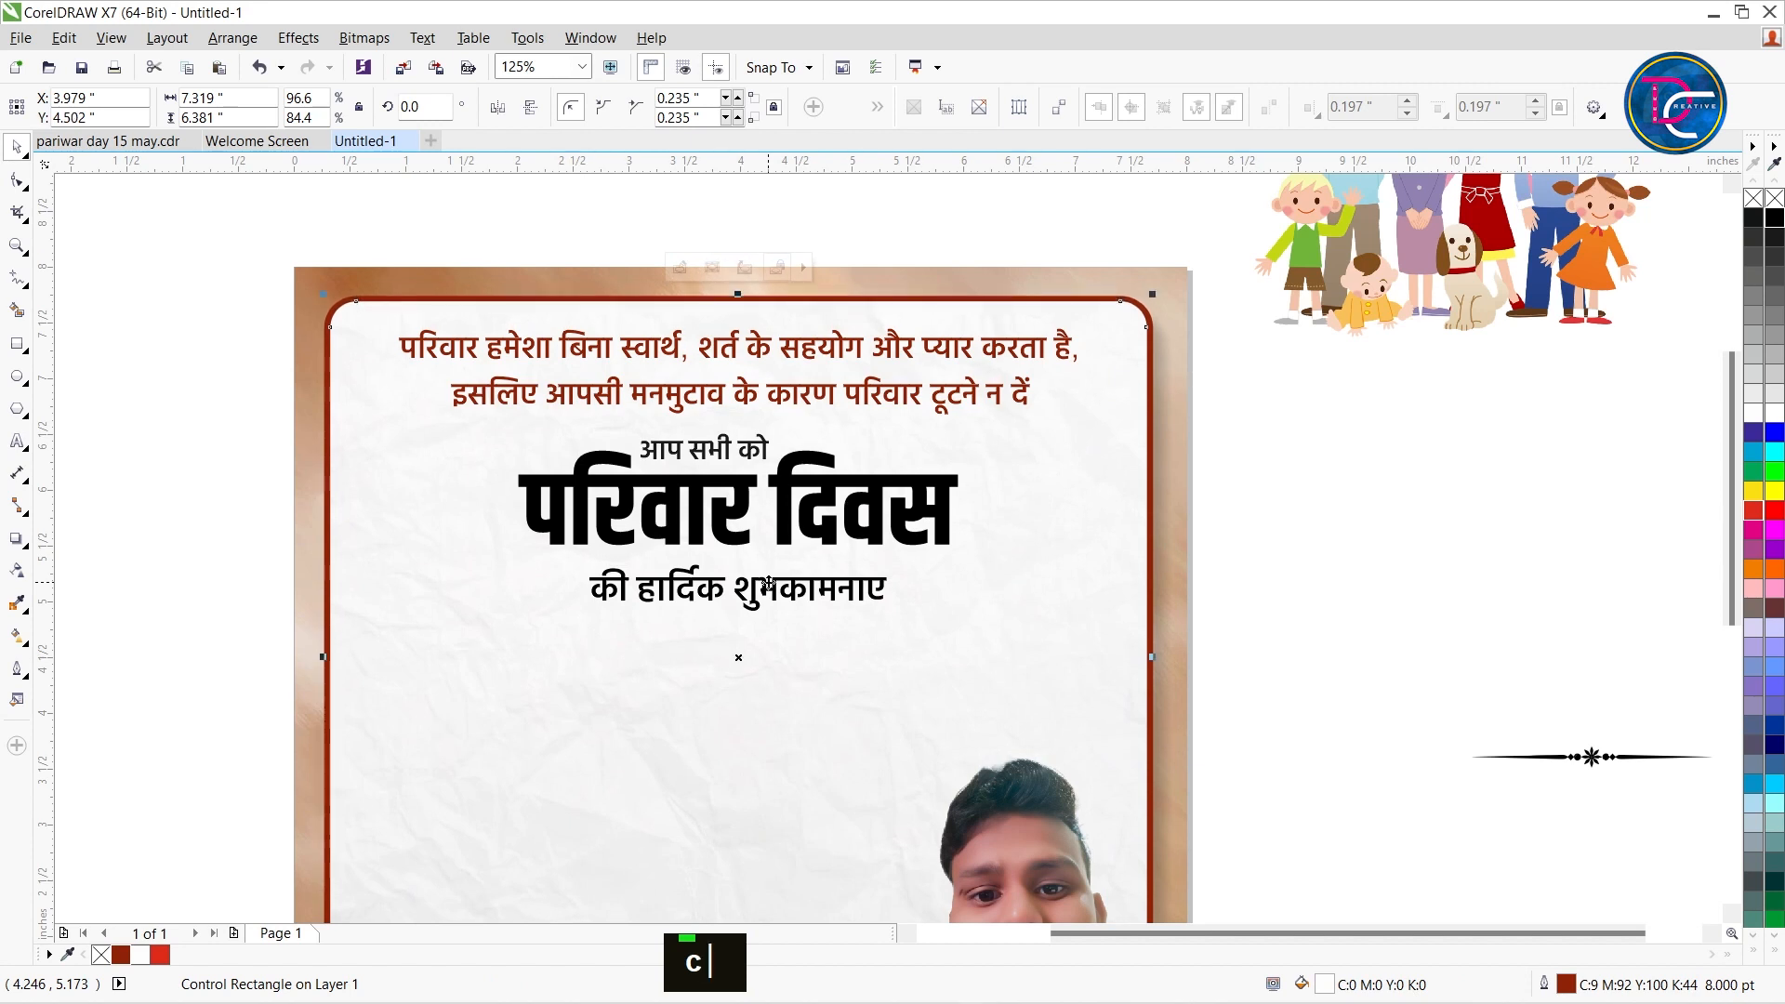
pyautogui.press('p')
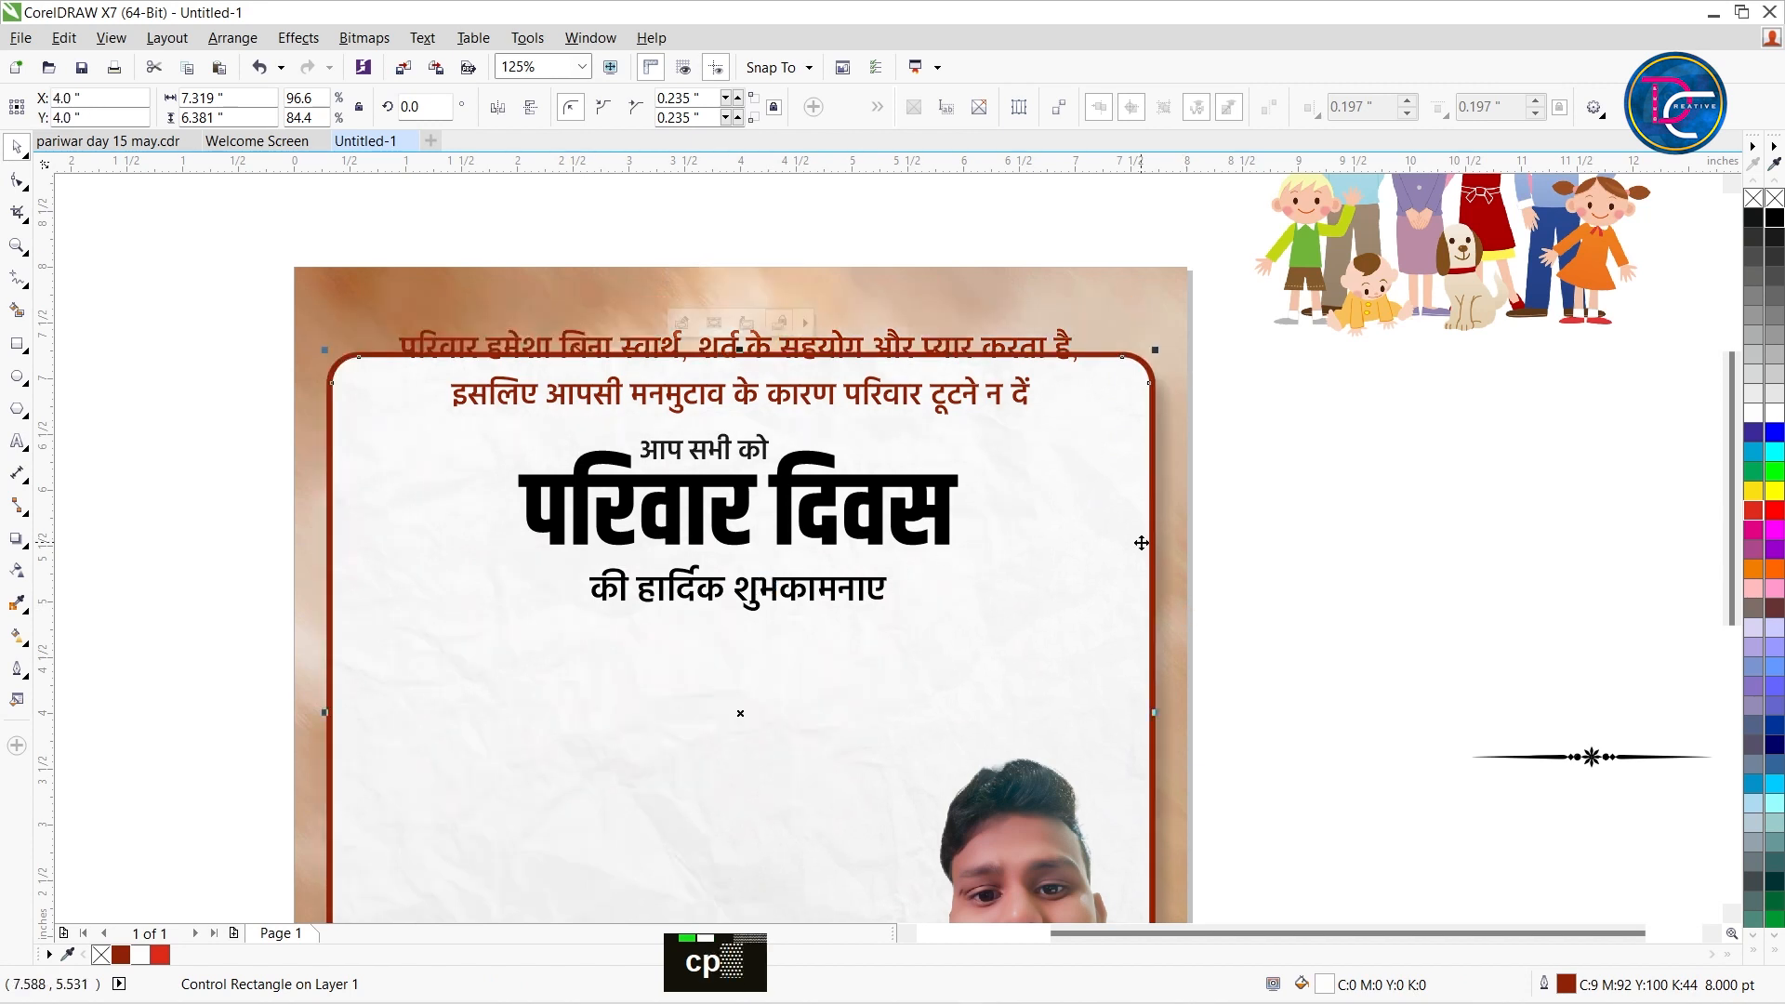
pyautogui.hotkey('ctrl', 'z')
# Lower the paper frame to a vertical position of about 4.37 in to widen the margin above it.
pyautogui.scroll(-2, 1100, 298)
pyautogui.press('Down')
pyautogui.press('Down')
pyautogui.press('Down')
pyautogui.press('Down')
pyautogui.press('Down')
pyautogui.press('Down')
pyautogui.press('Down')
pyautogui.press('Down')
pyautogui.press('Down')
pyautogui.press('Down')
pyautogui.scroll(1, 1085, 300)
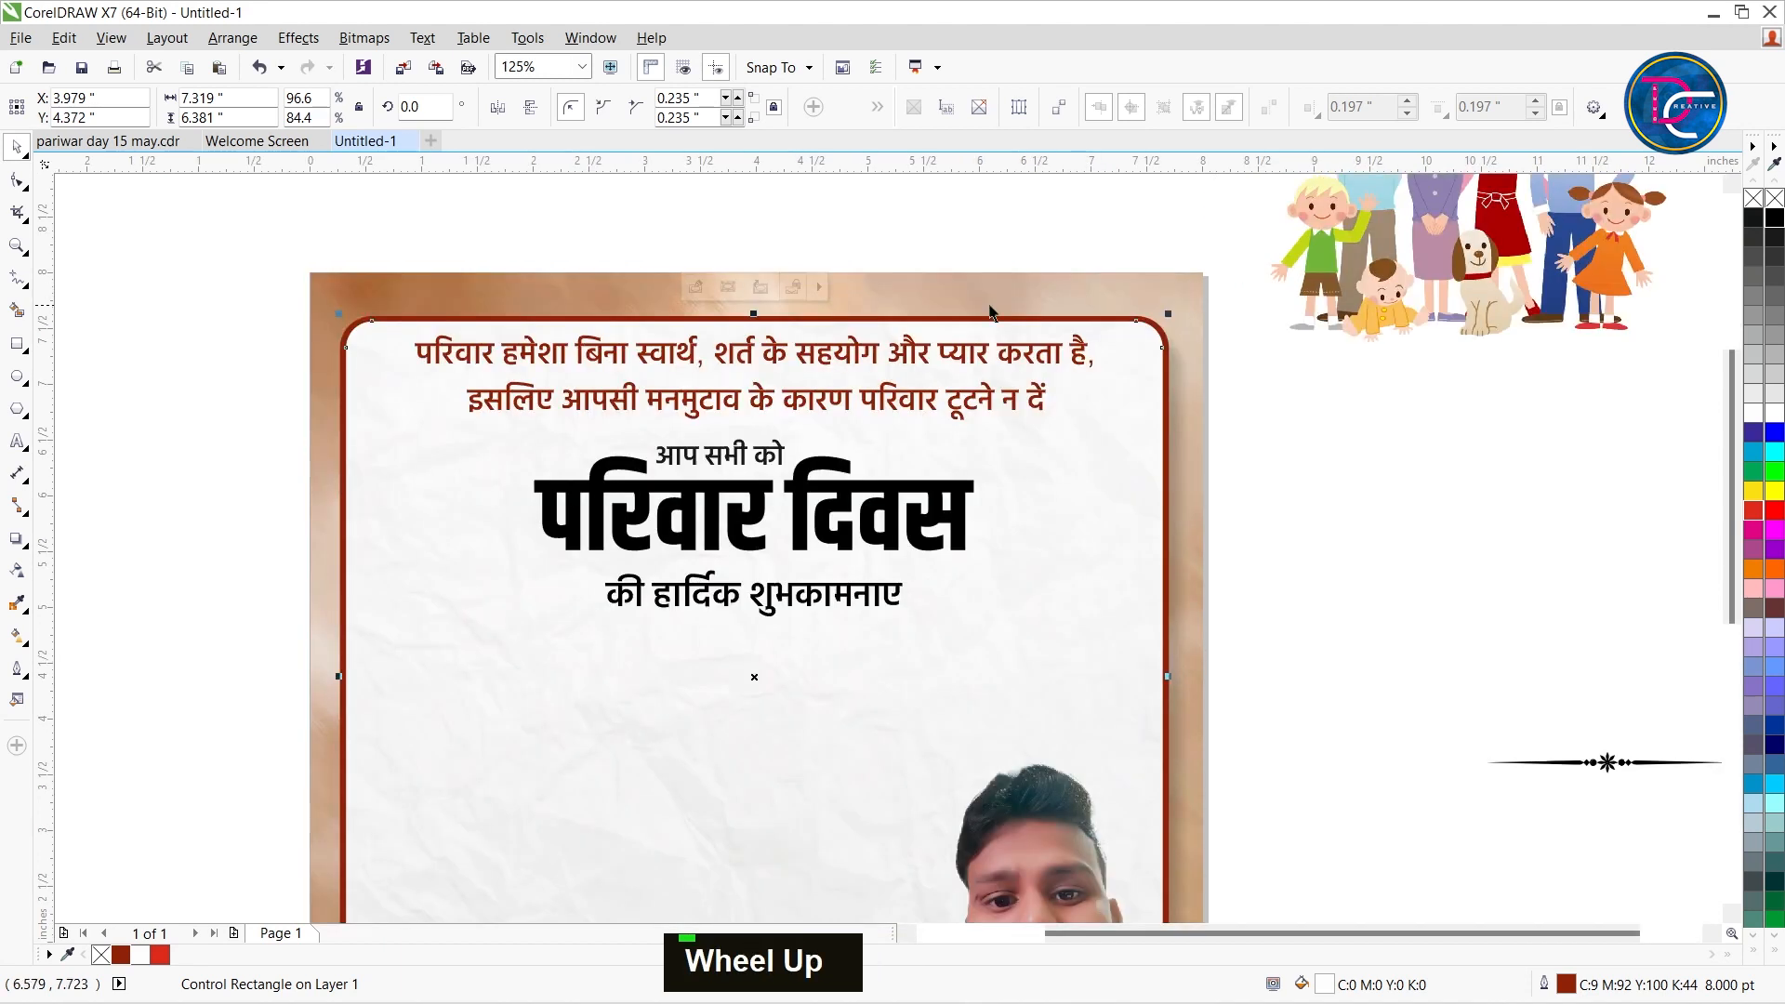
pyautogui.click(1394, 443)
pyautogui.scroll(-1, 462, 332)
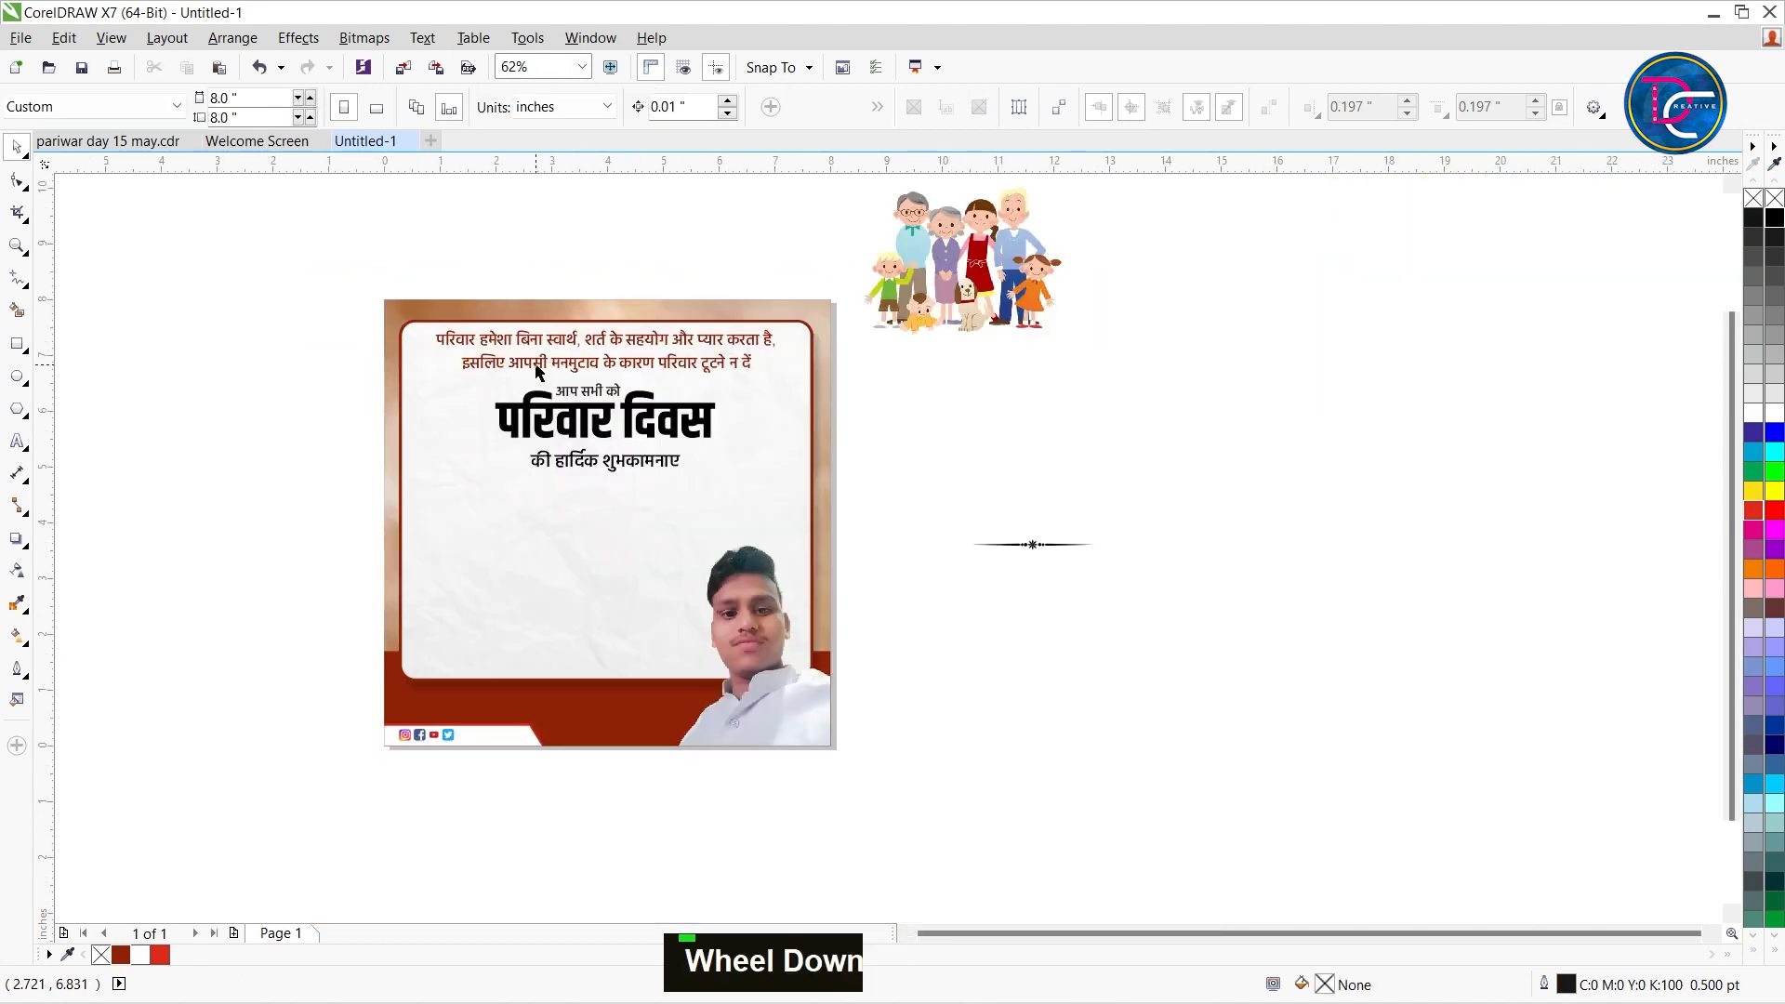
# Centre the two-line quote horizontally within the paper frame.
pyautogui.scroll(2, 649, 371)
pyautogui.click(650, 371)
pyautogui.press('c')
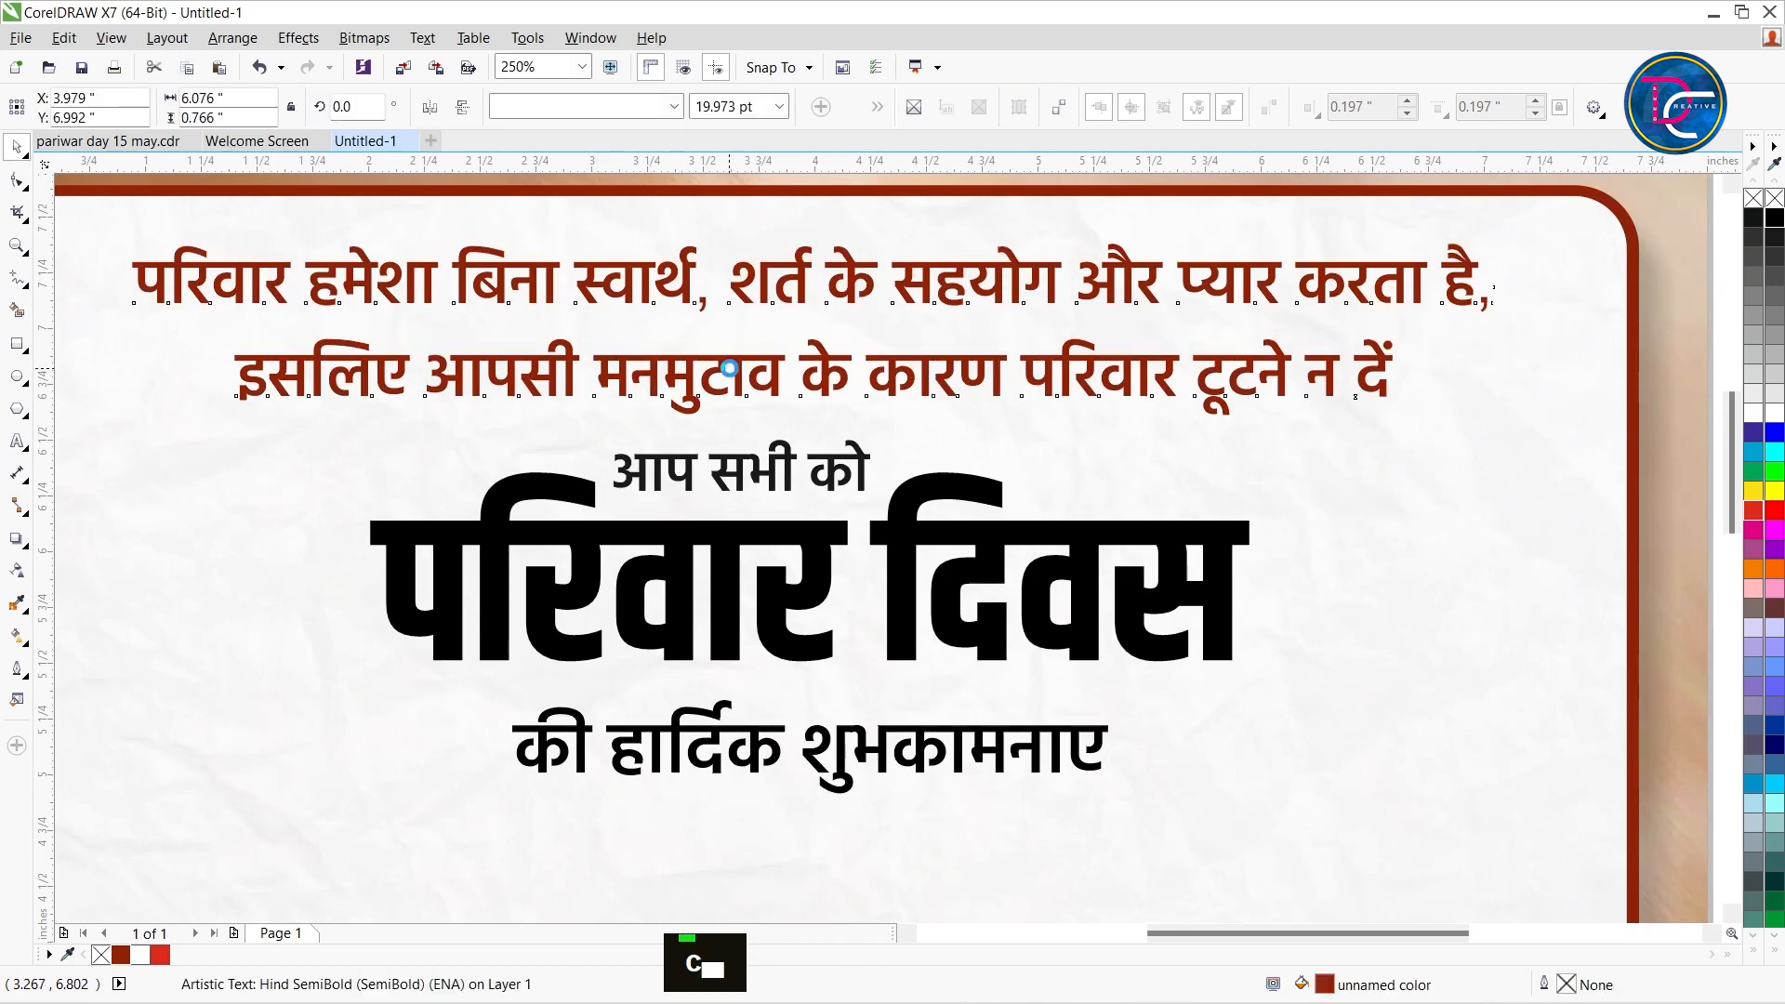
# Fill the "आप सभी को" line with navy blue.
pyautogui.scroll(-1, 735, 372)
pyautogui.click(731, 428)
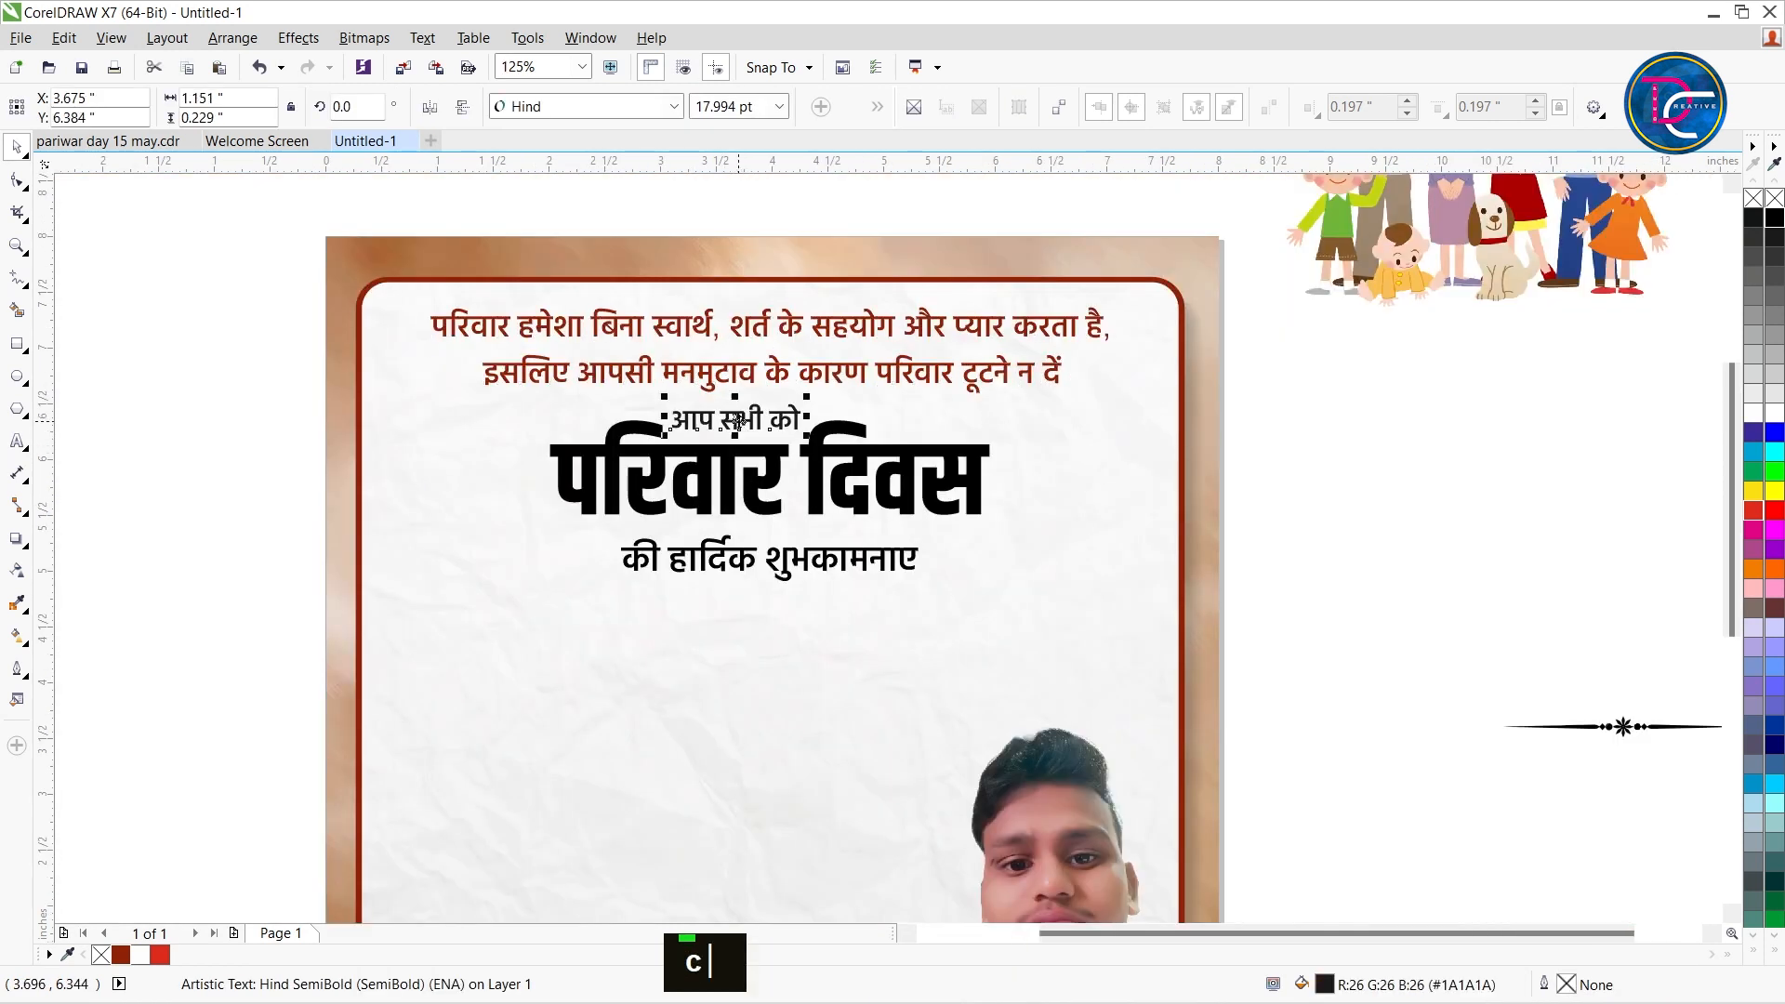
pyautogui.click(1774, 727)
pyautogui.doubleClick(911, 537)
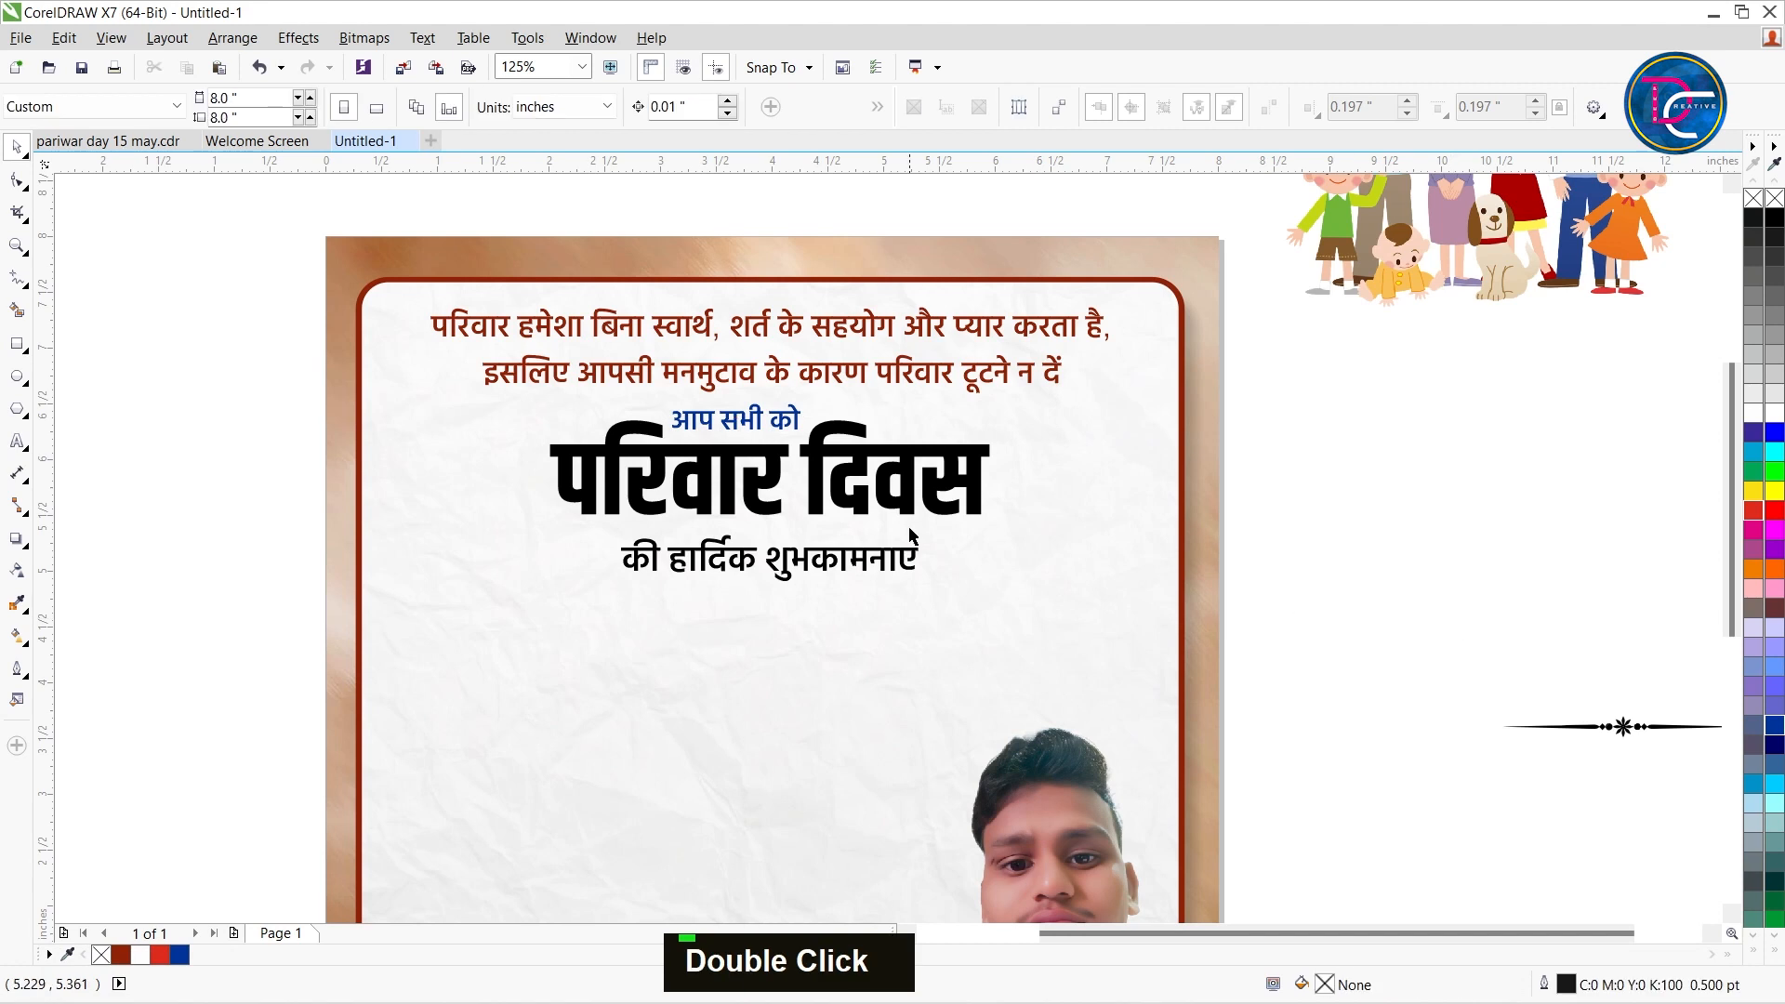
# Nudge the "परिवार दिवस" heading down to a vertical position of about 5.86 in and fill it with red.
pyautogui.click(857, 462)
pyautogui.press('Down')
pyautogui.press('Down')
pyautogui.press('Down')
pyautogui.press('Down')
pyautogui.press('Down')
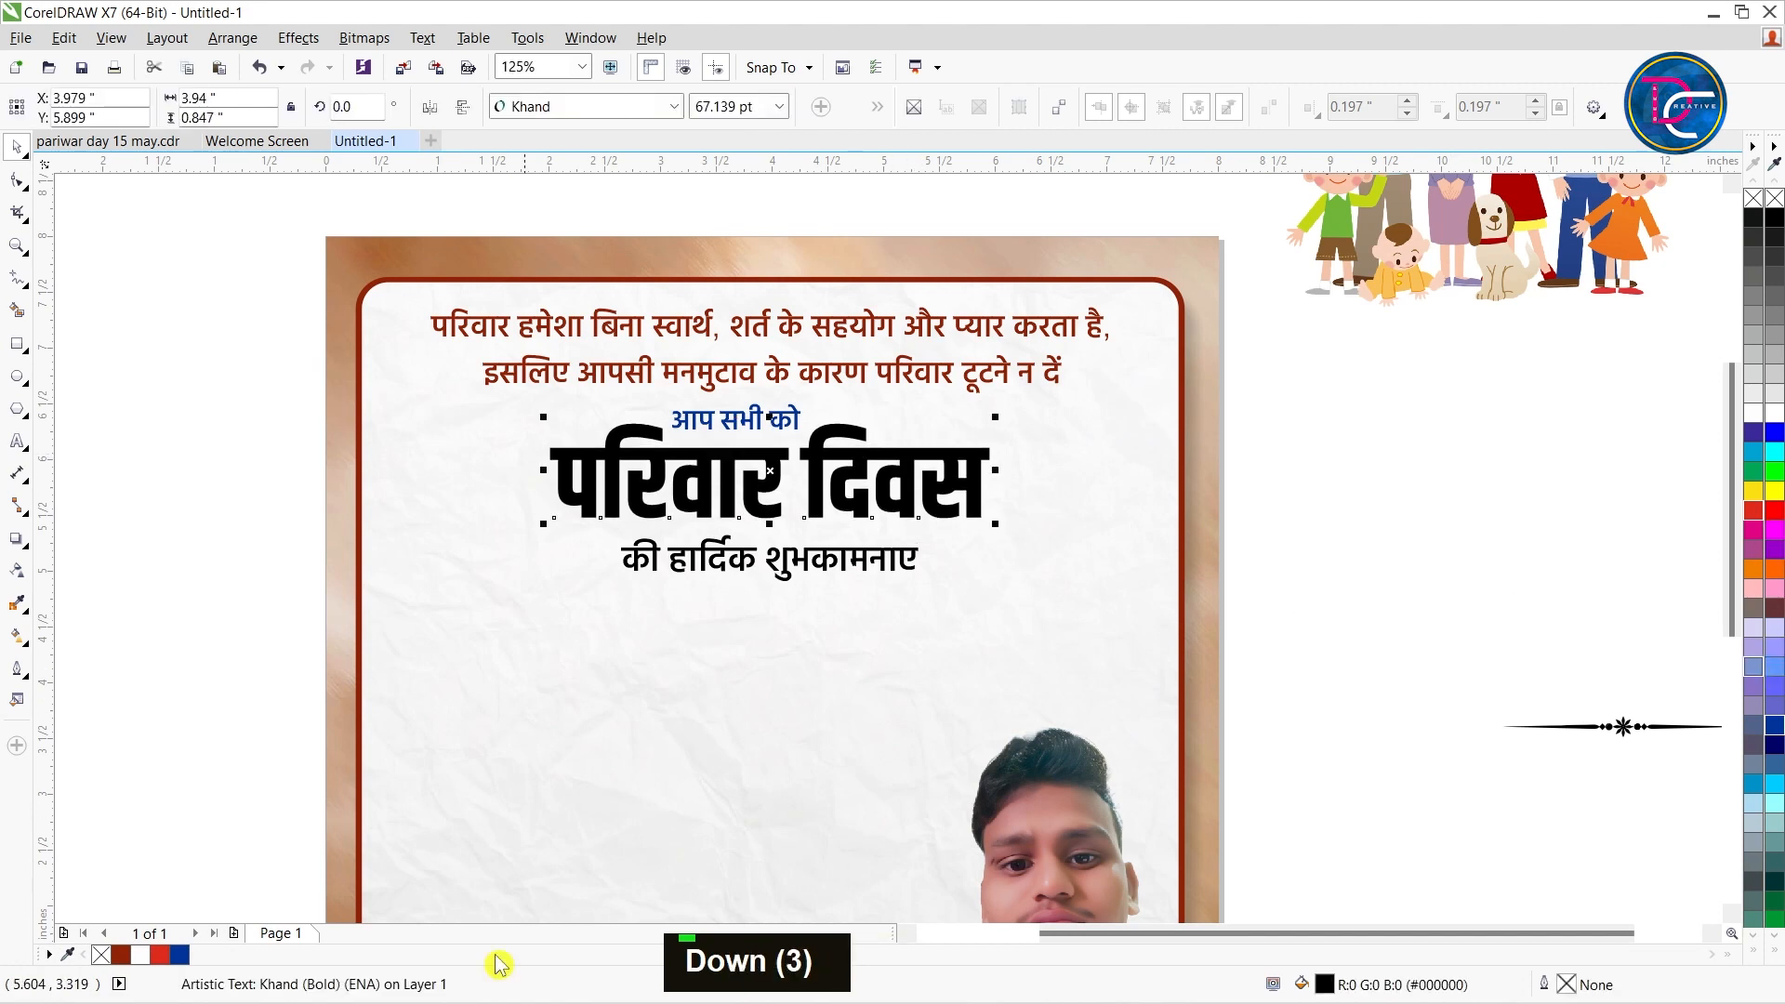
pyautogui.click(123, 955)
pyautogui.press('Down')
pyautogui.press('Down')
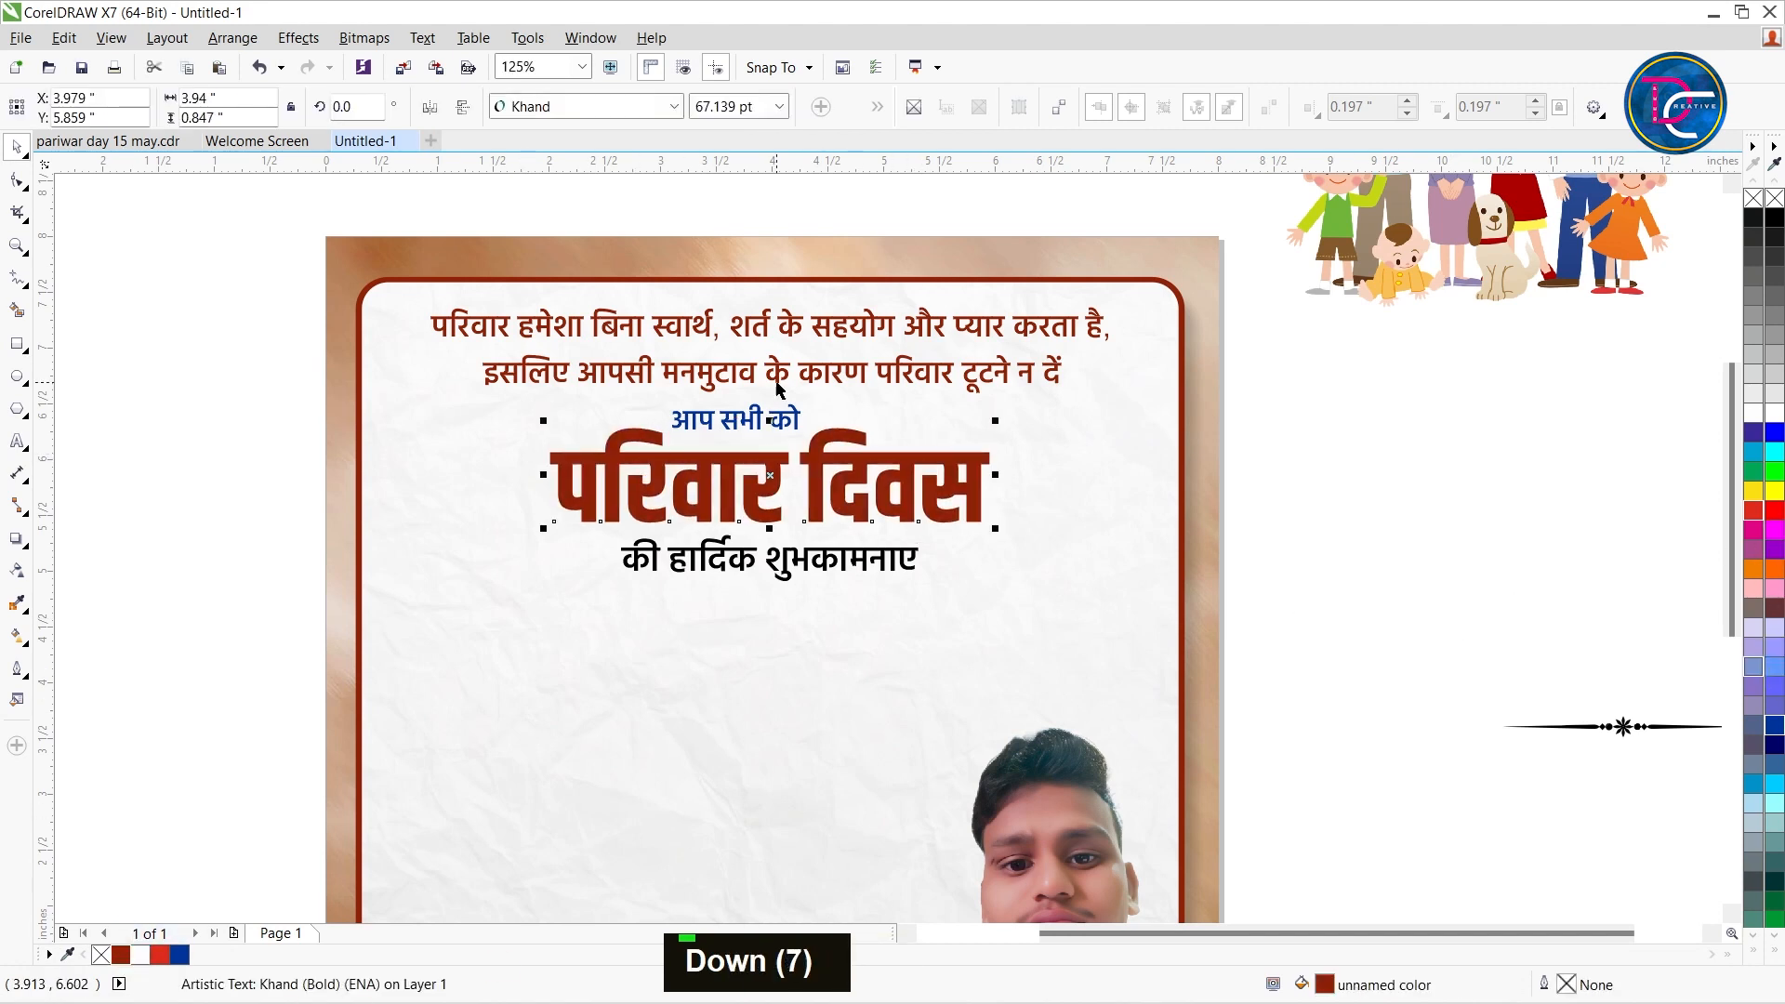
pyautogui.click(895, 516)
pyautogui.doubleClick(158, 956)
pyautogui.click(1299, 562)
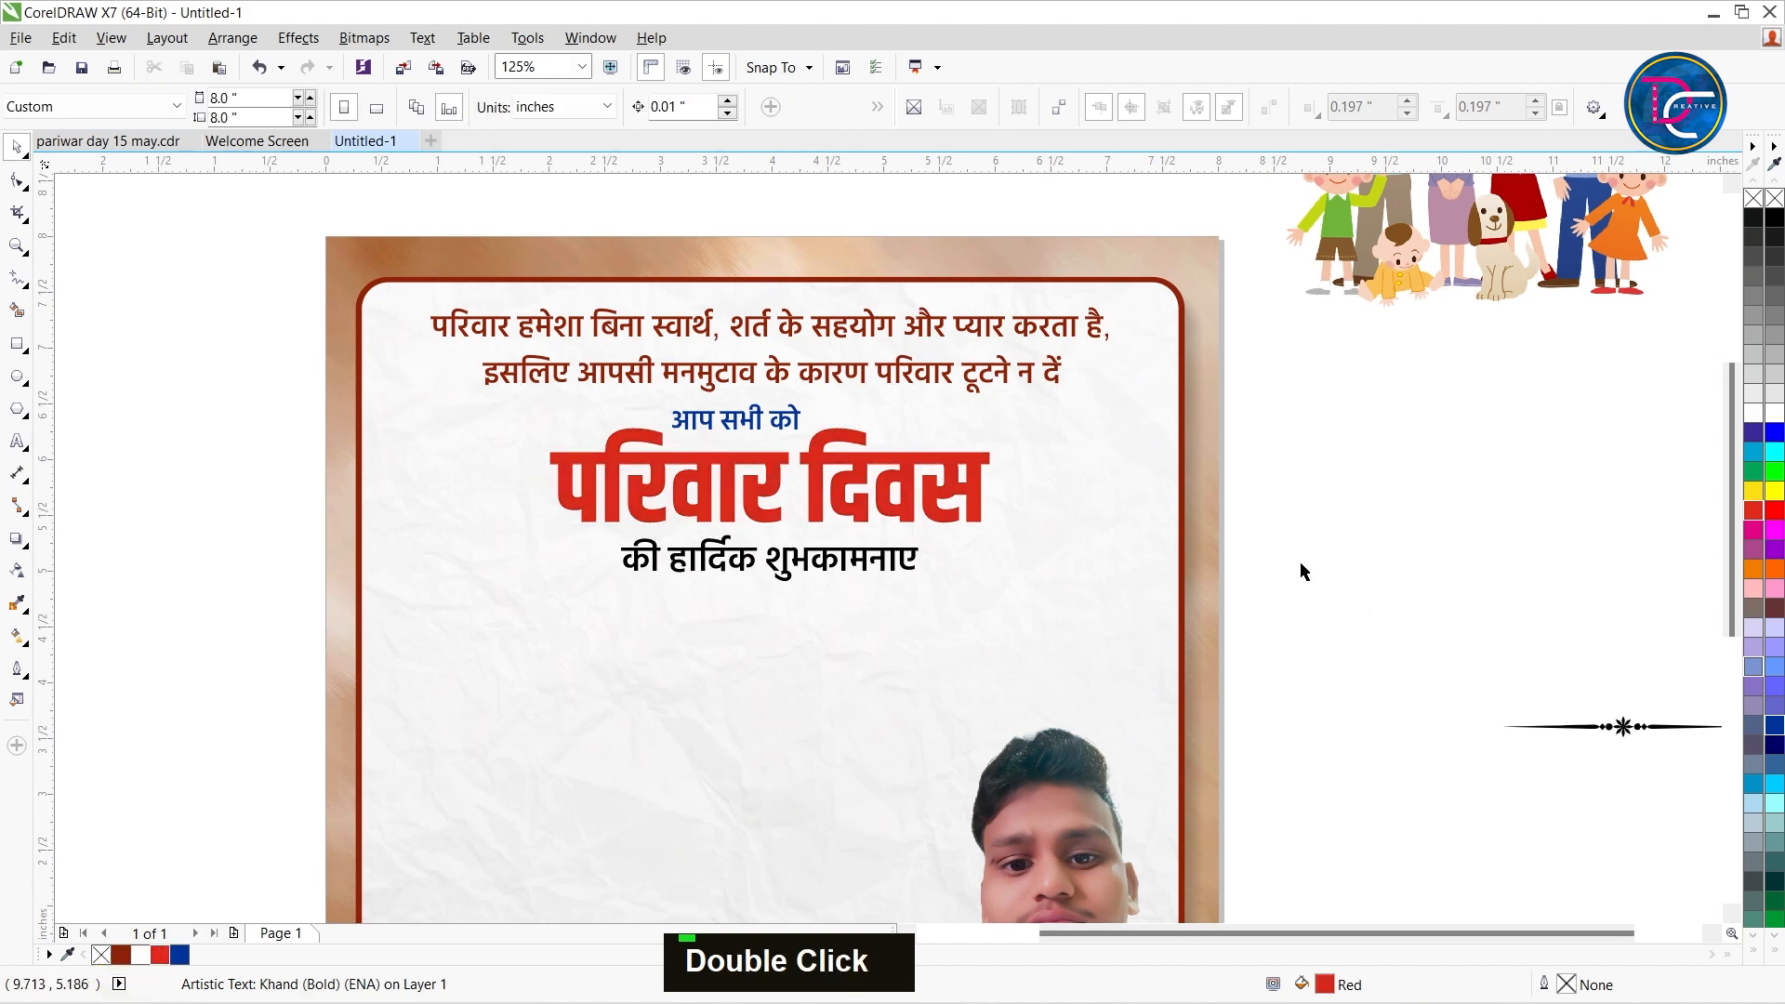
# Nudge the "की हार्दिक शुभकामनाए" line slightly down and fill it with navy blue.
pyautogui.click(753, 558)
pyautogui.click(753, 562)
pyautogui.press('Down')
pyautogui.press('Down')
pyautogui.press('Down')
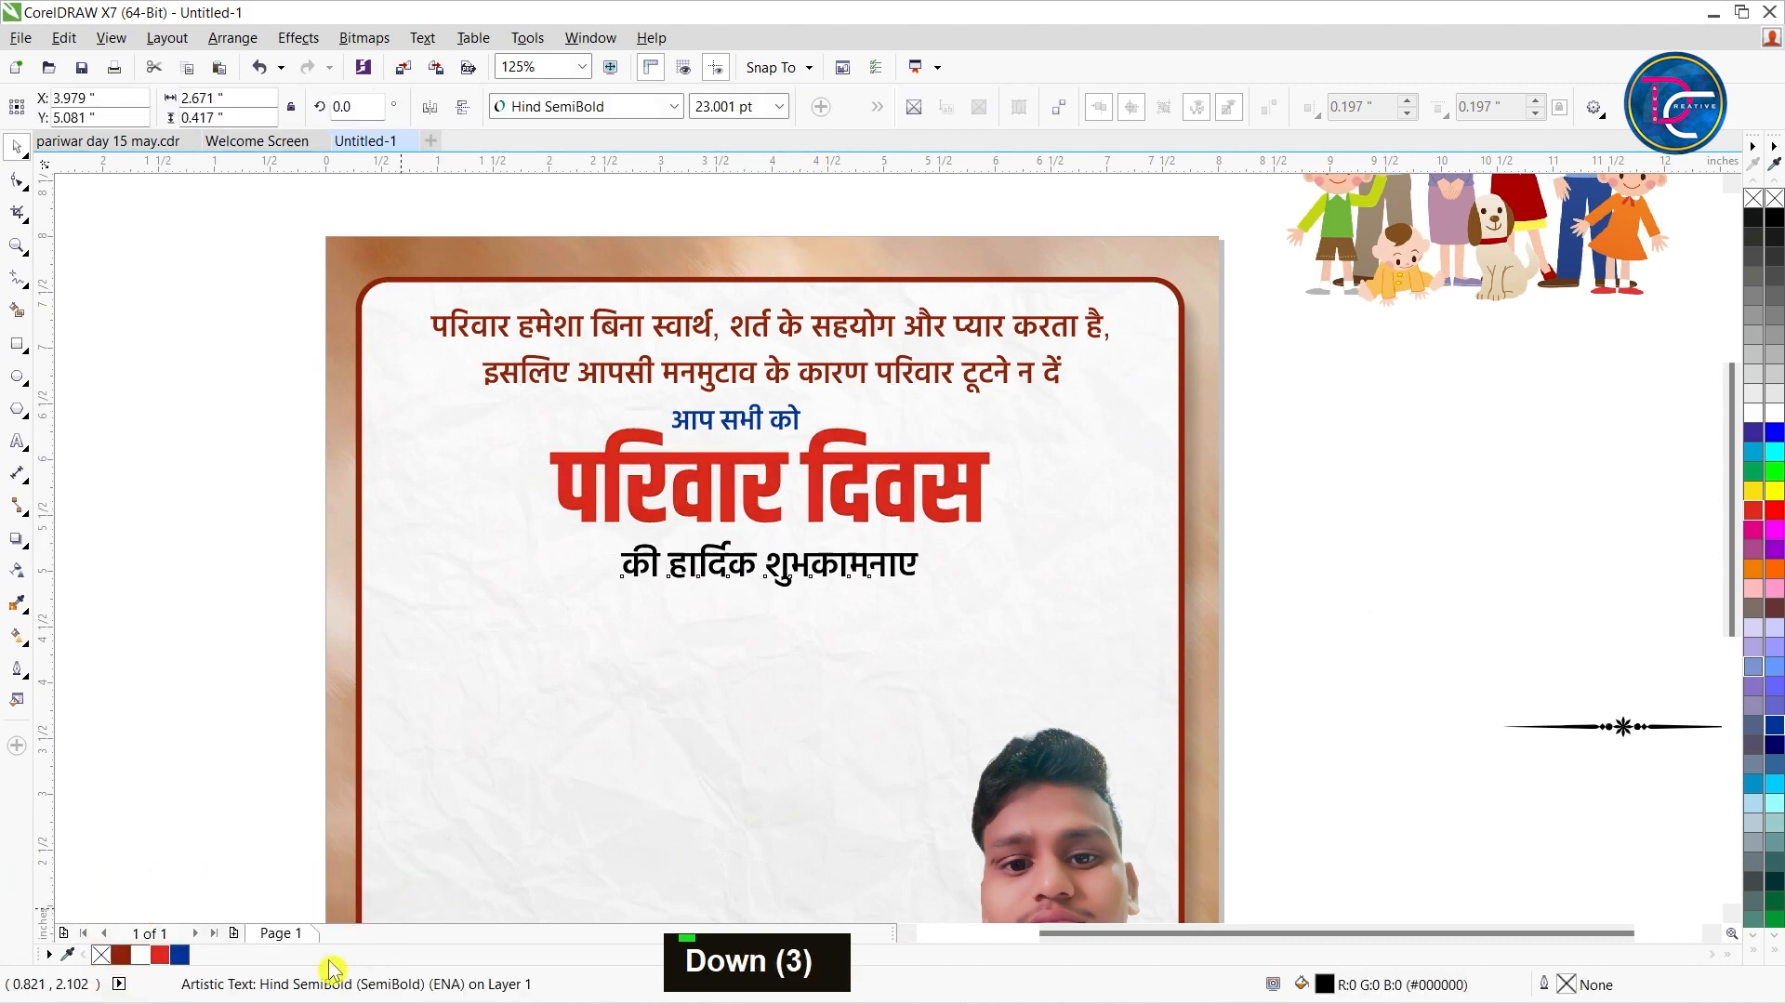
pyautogui.click(185, 956)
# Lower the "आप सभी को" line closer to the heading and set its font to Hind Bold.
pyautogui.click(720, 441)
pyautogui.click(723, 423)
pyautogui.press('Down')
pyautogui.press('Down')
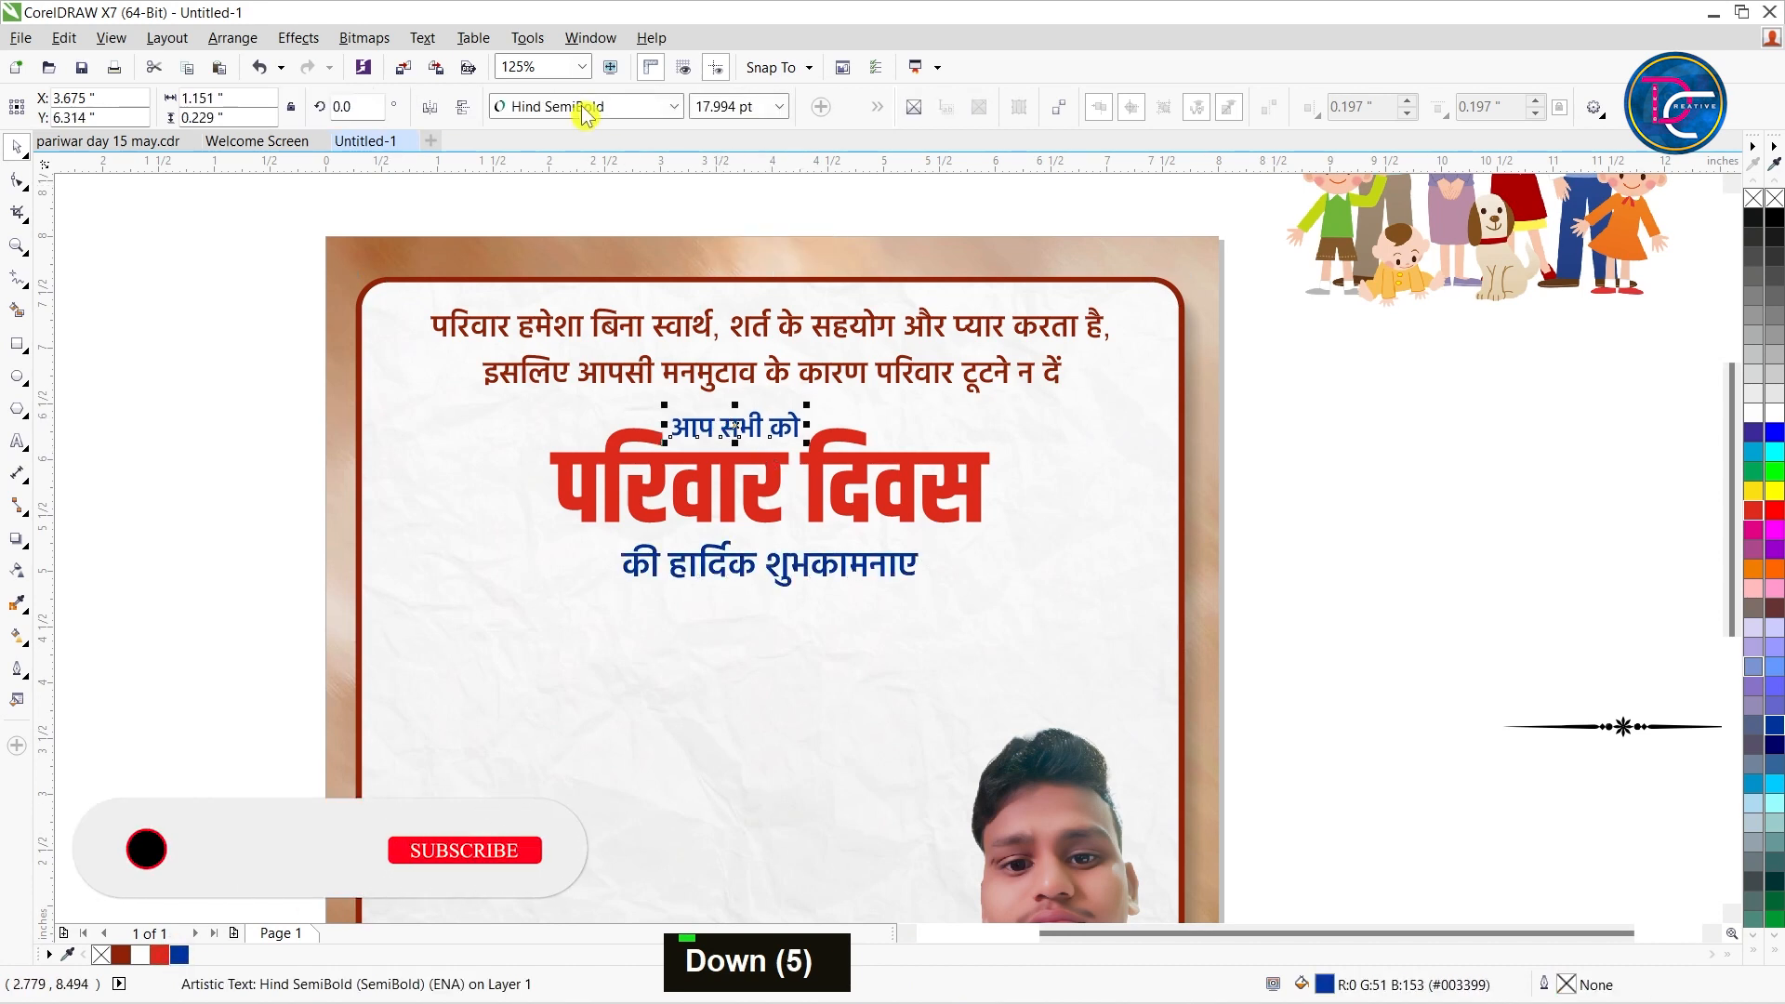
pyautogui.click(674, 106)
pyautogui.moveTo(920, 130)
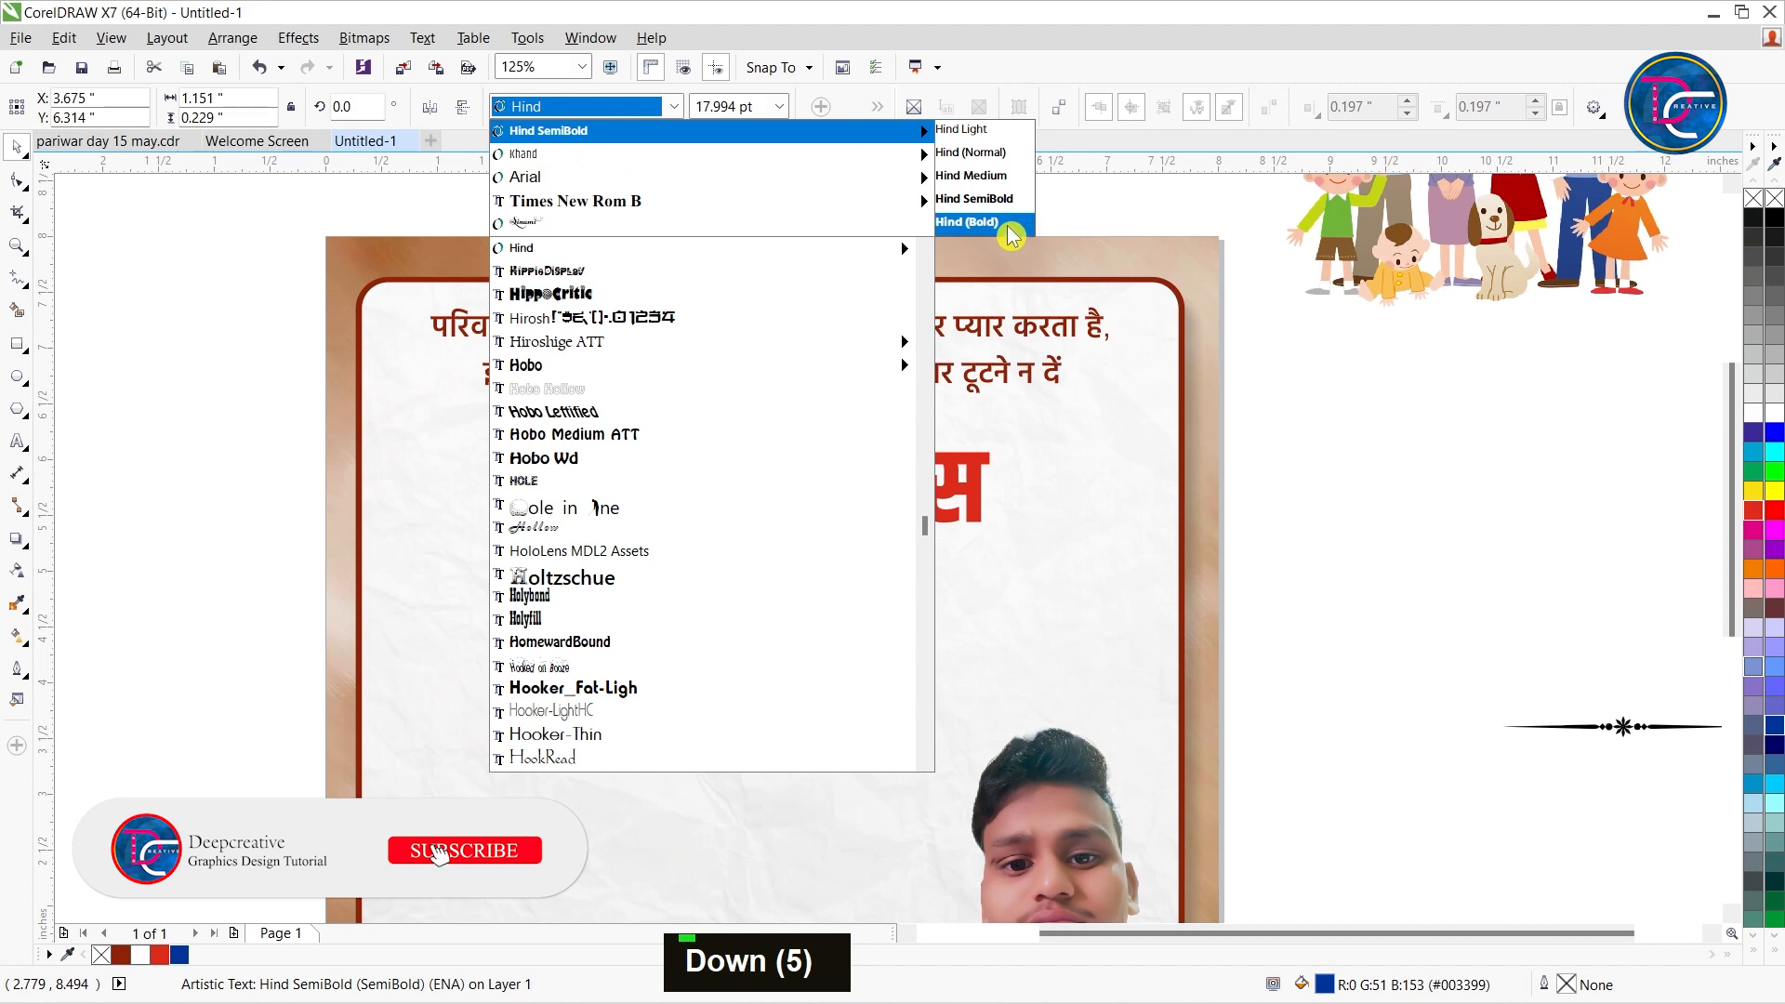
pyautogui.click(967, 221)
pyautogui.press('Down')
pyautogui.press('Down')
pyautogui.press('Down')
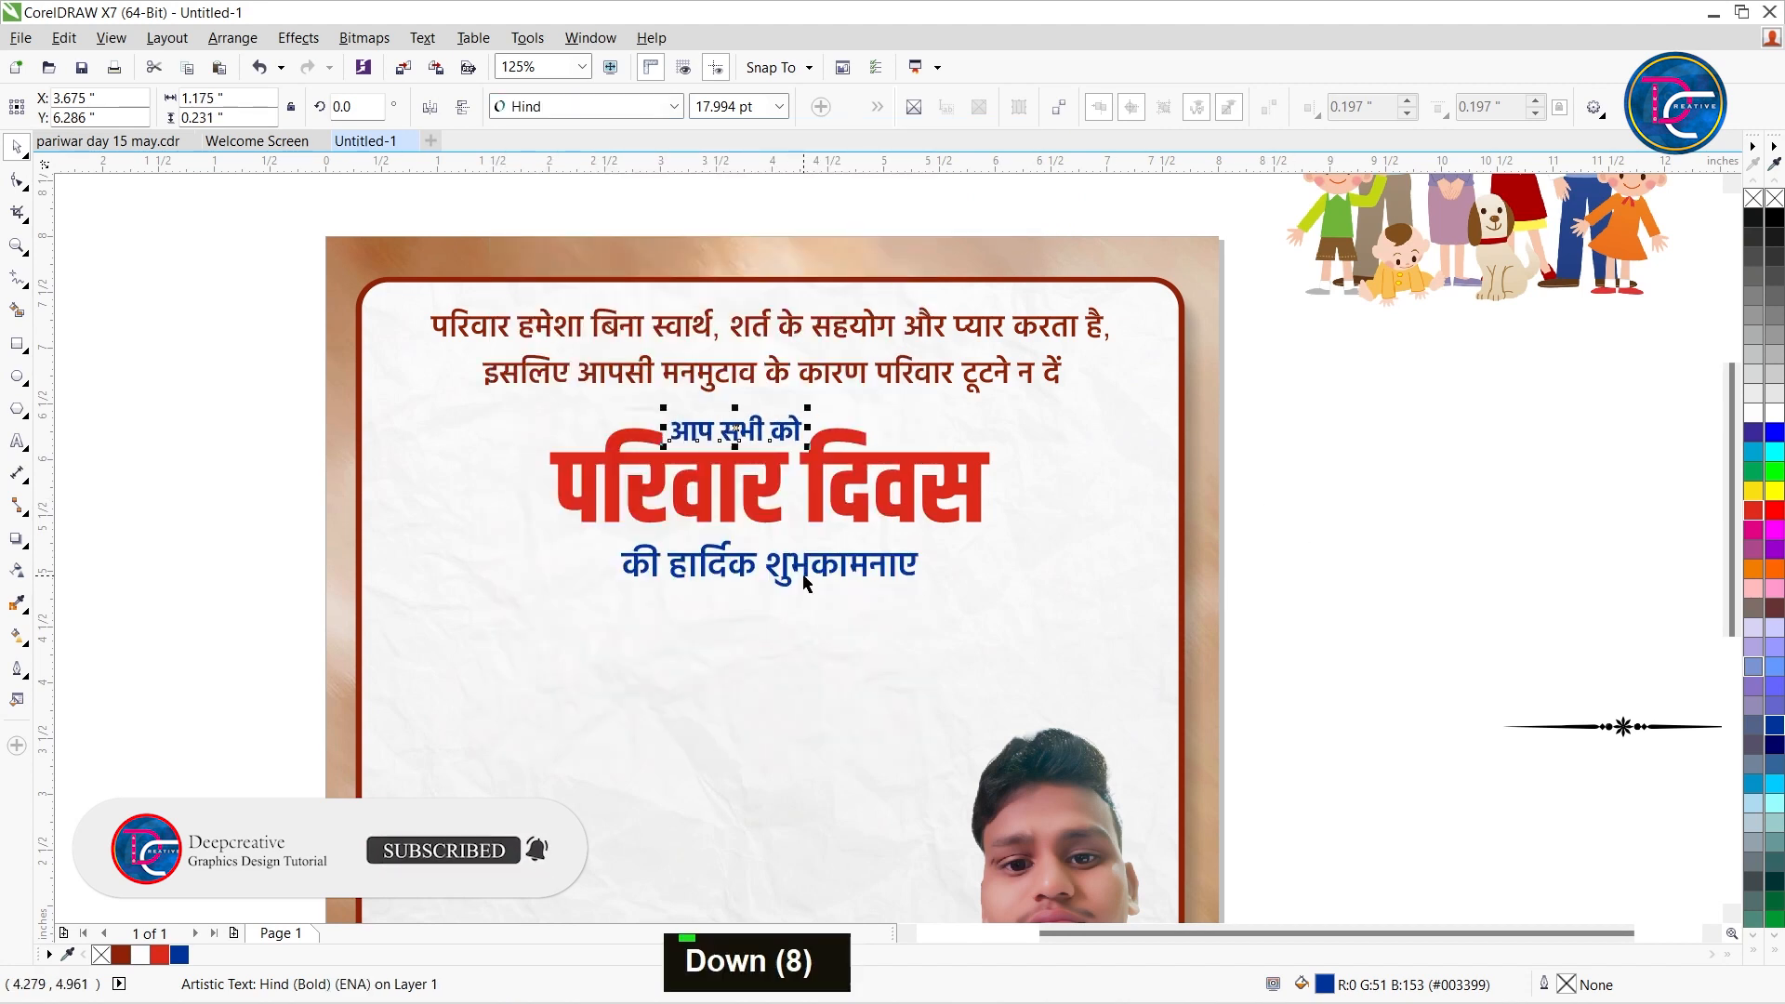
# Set the font of the "की हार्दिक शुभकामनाए" line to Hind Bold.
pyautogui.click(805, 578)
pyautogui.click(674, 106)
pyautogui.moveTo(567, 141)
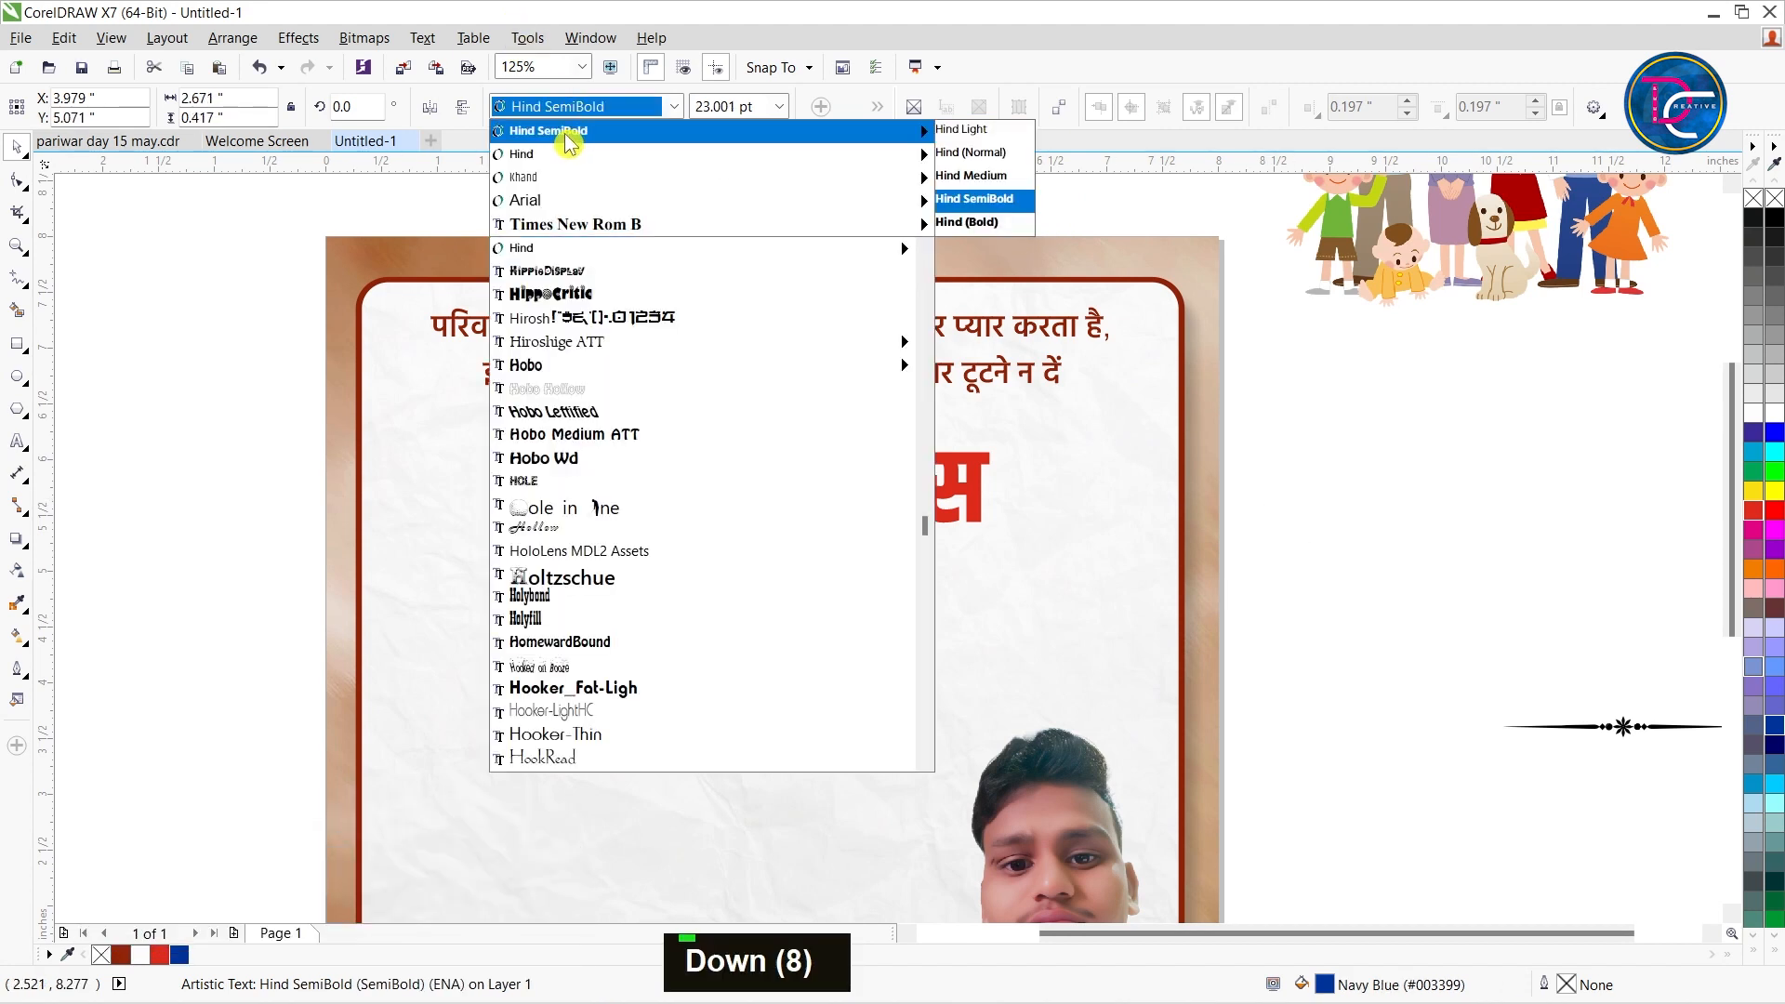
pyautogui.click(966, 221)
pyautogui.click(1442, 494)
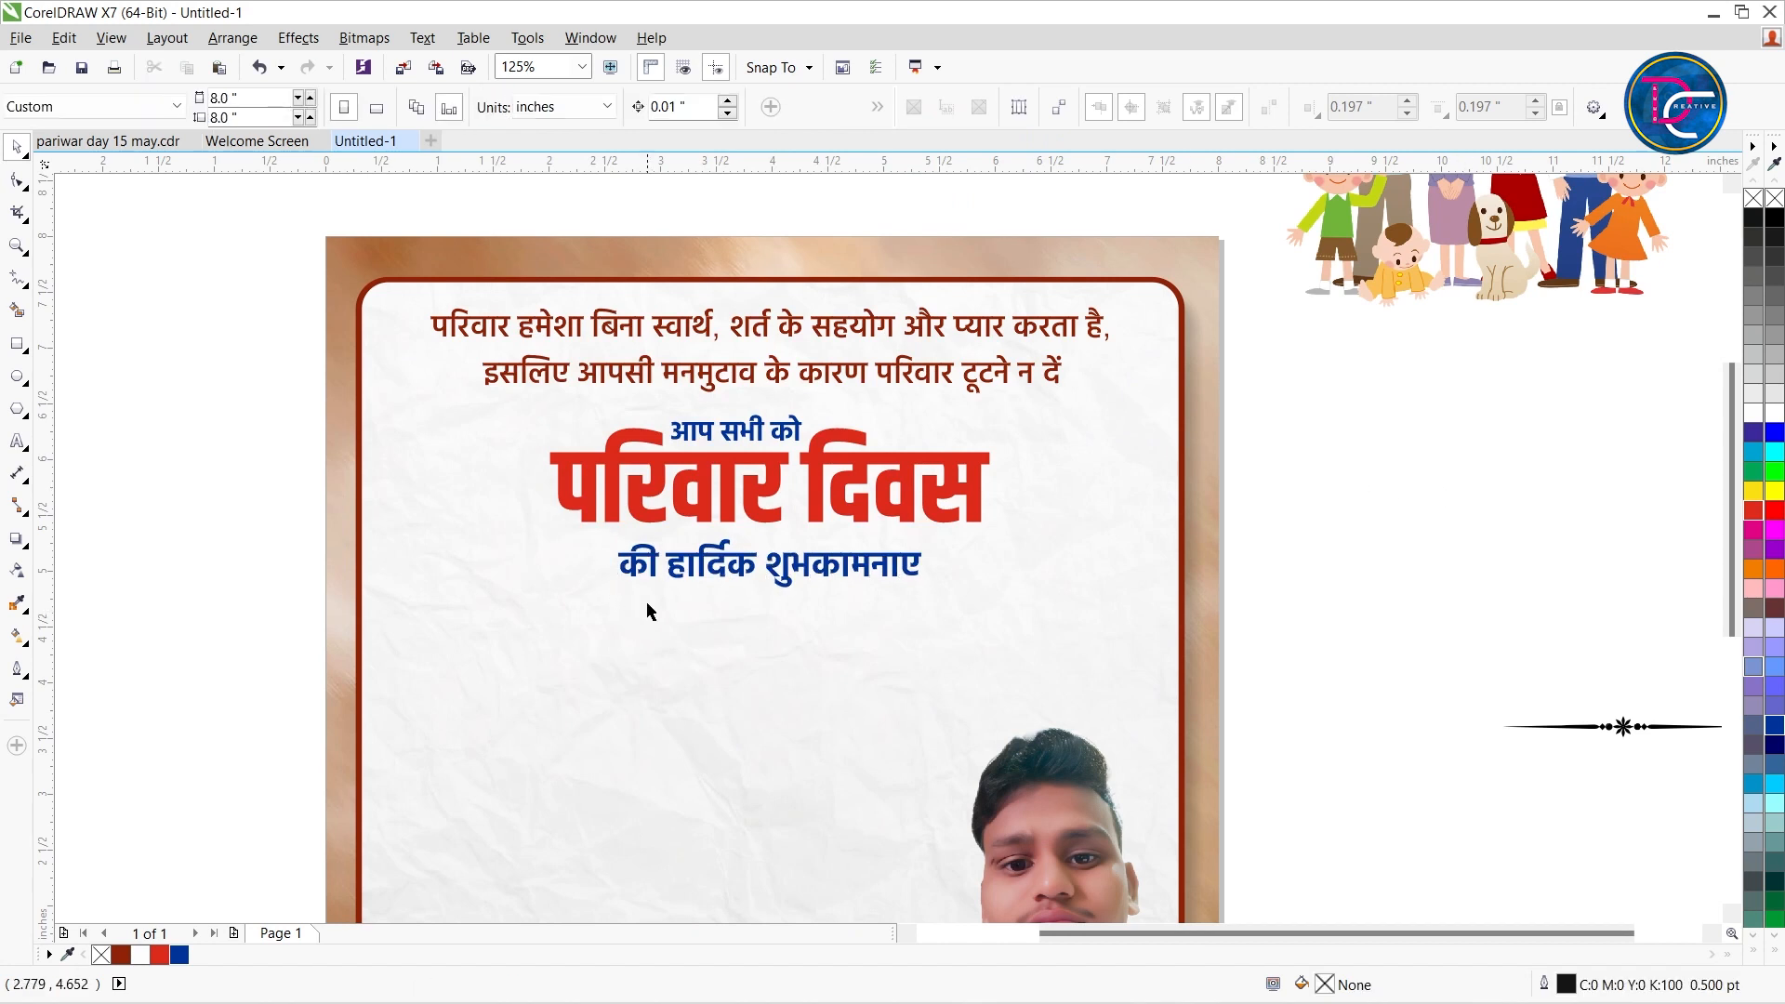
# Nudge the "परिवार दिवस" heading and the "की हार्दिक शुभकामनाए" line slightly lower to even out the spacing.
pyautogui.click(790, 572)
pyautogui.click(757, 507)
pyautogui.press('Down')
pyautogui.press('Down')
pyautogui.press('Down')
pyautogui.press('Down')
pyautogui.click(789, 579)
pyautogui.press('Down')
pyautogui.press('Down')
pyautogui.press('Down')
pyautogui.press('Down')
pyautogui.press('Down')
pyautogui.click(812, 494)
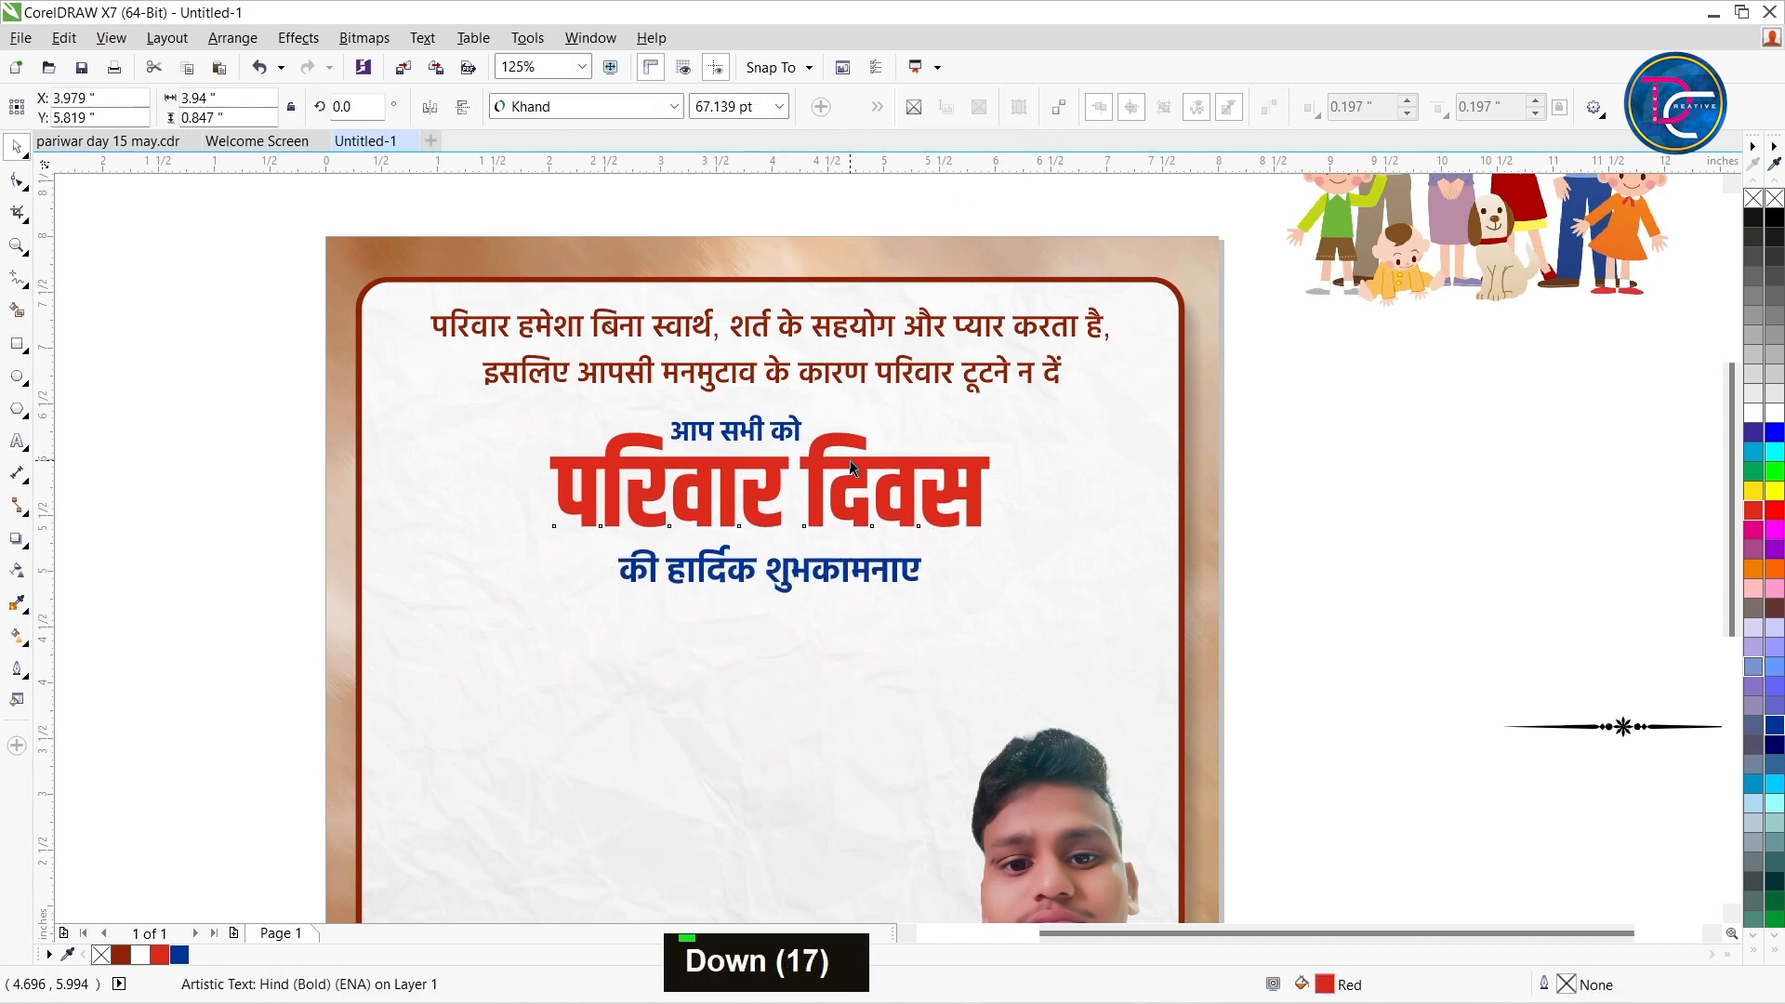
pyautogui.press('Down')
pyautogui.press('Down')
pyautogui.click(1634, 726)
pyautogui.moveTo(1633, 726); pyautogui.dragTo(834, 672)
pyautogui.hotkey('ctrl', 'z')
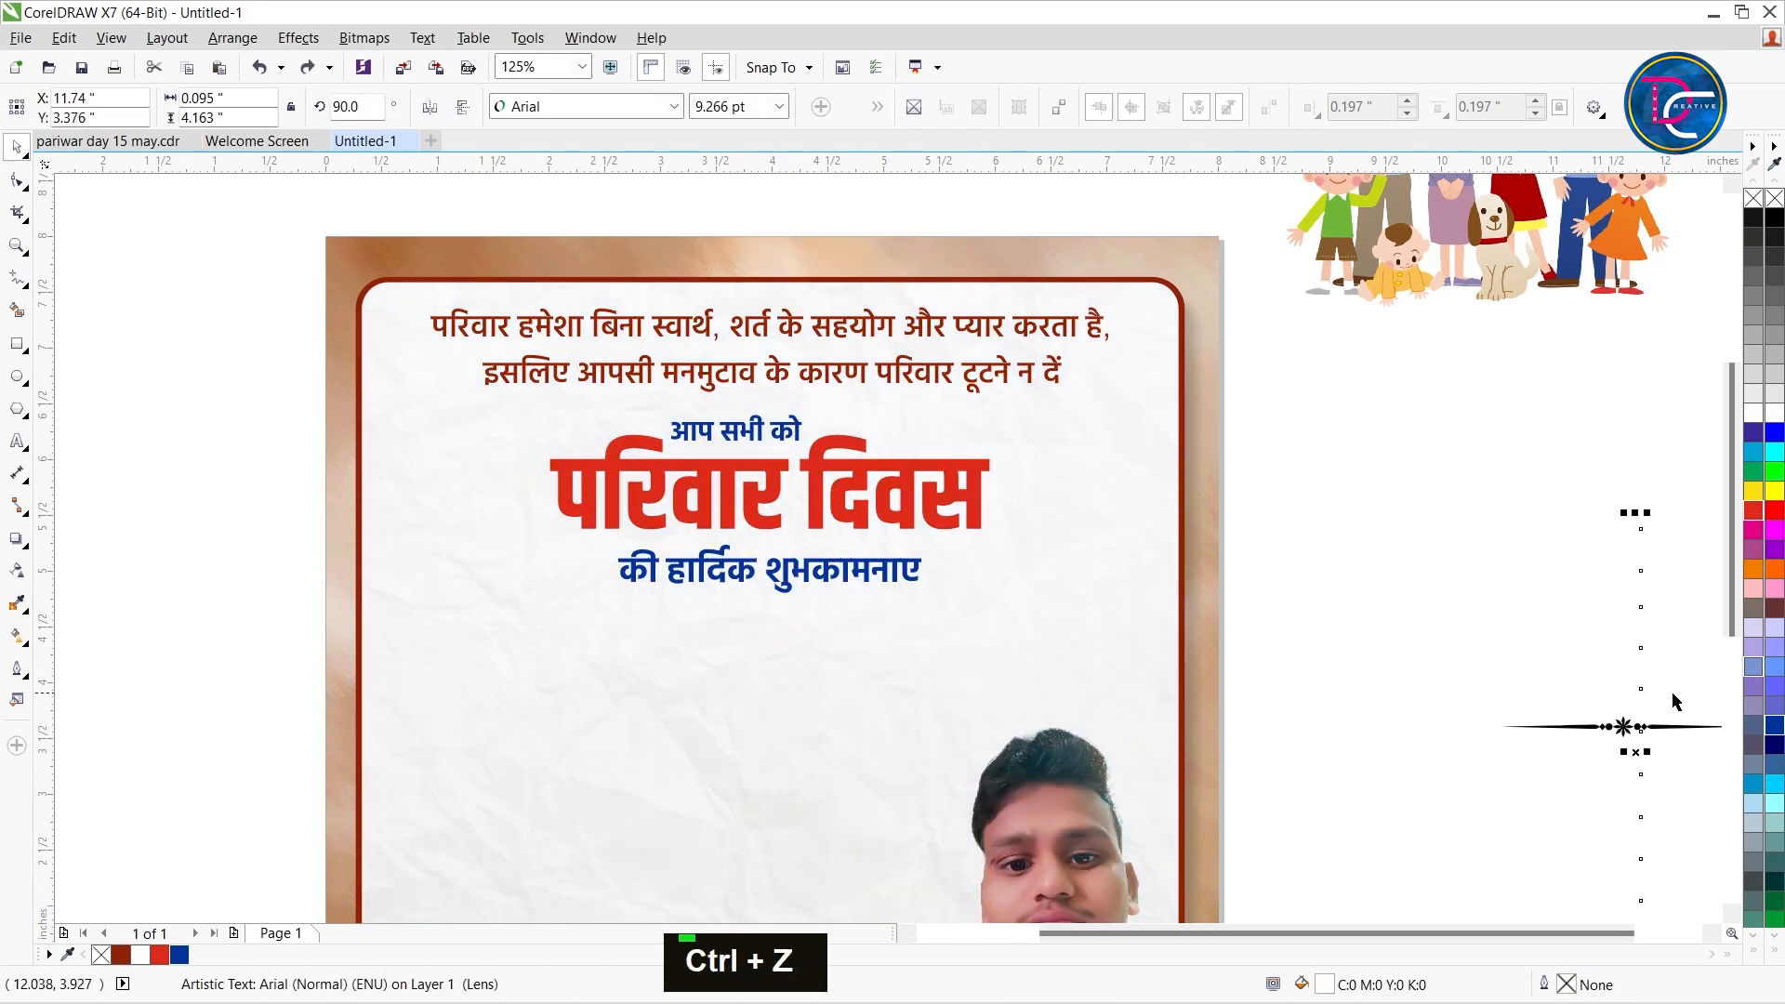
# Place the vertical white "DEEPCREATIVE" text in the margin left of the paper frame, centre it vertically on the frame, and nudge it outward.
pyautogui.moveTo(1466, 793); pyautogui.dragTo(342, 719)
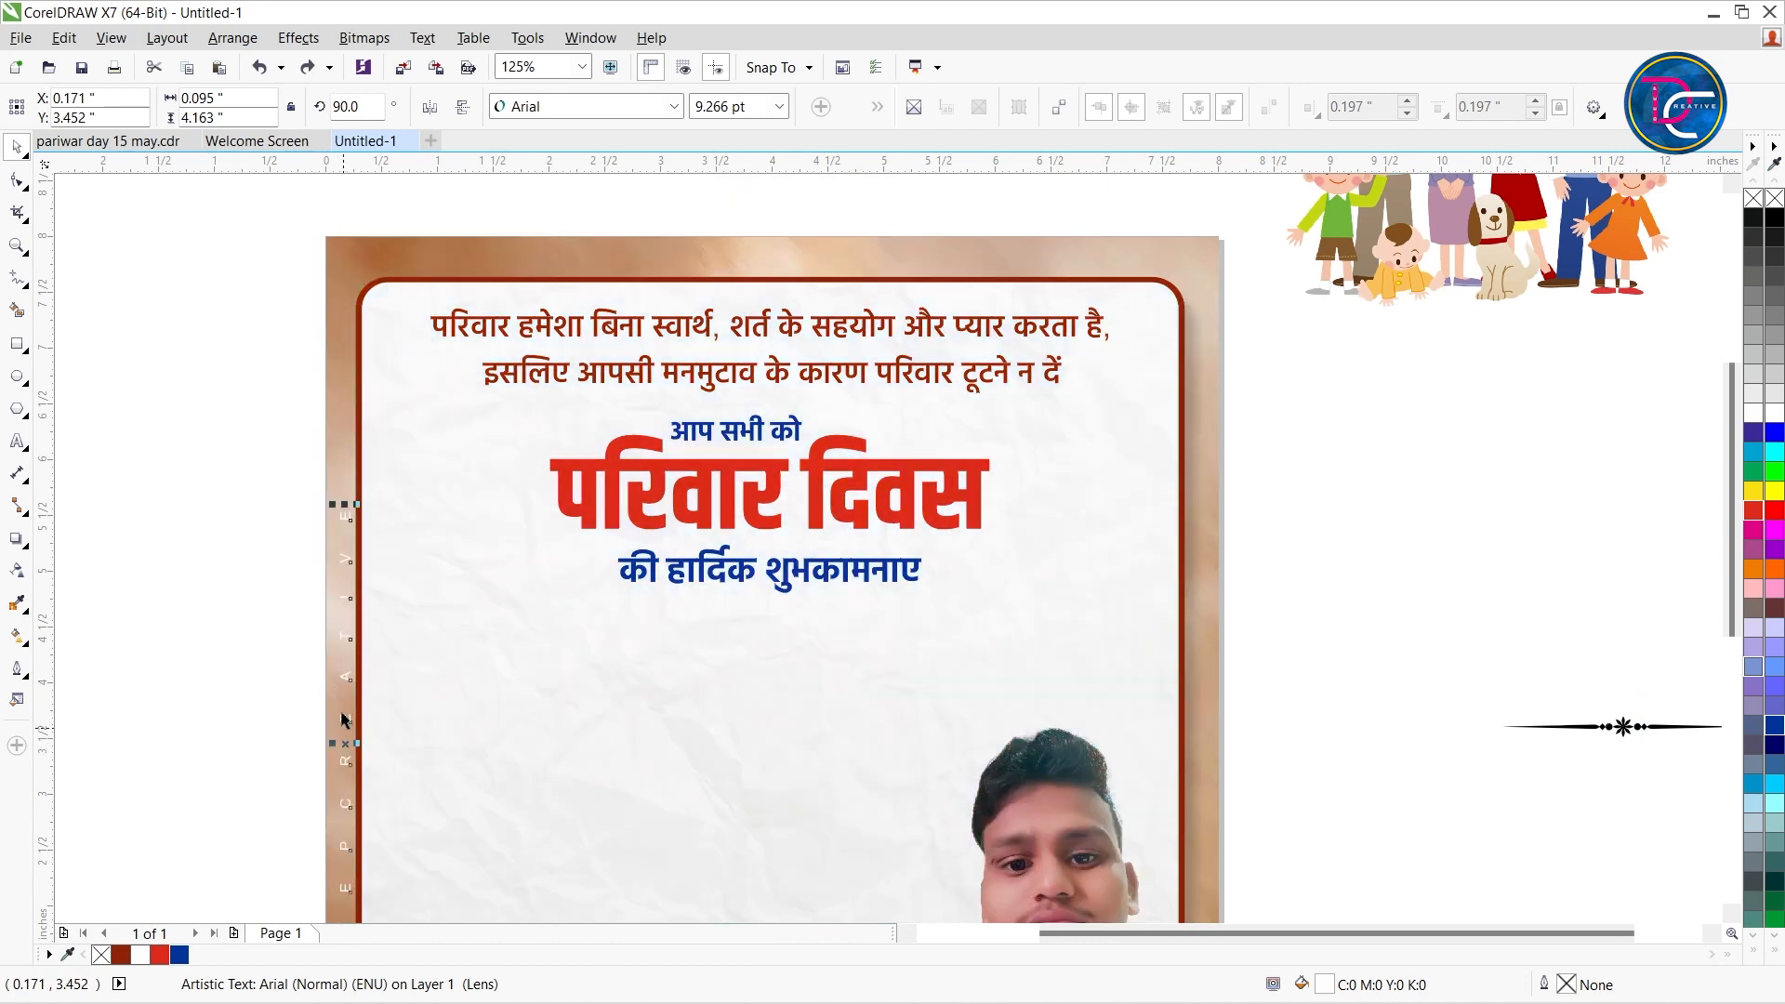
pyautogui.keyDown('shift'); pyautogui.click(363, 299); pyautogui.keyUp('shift')
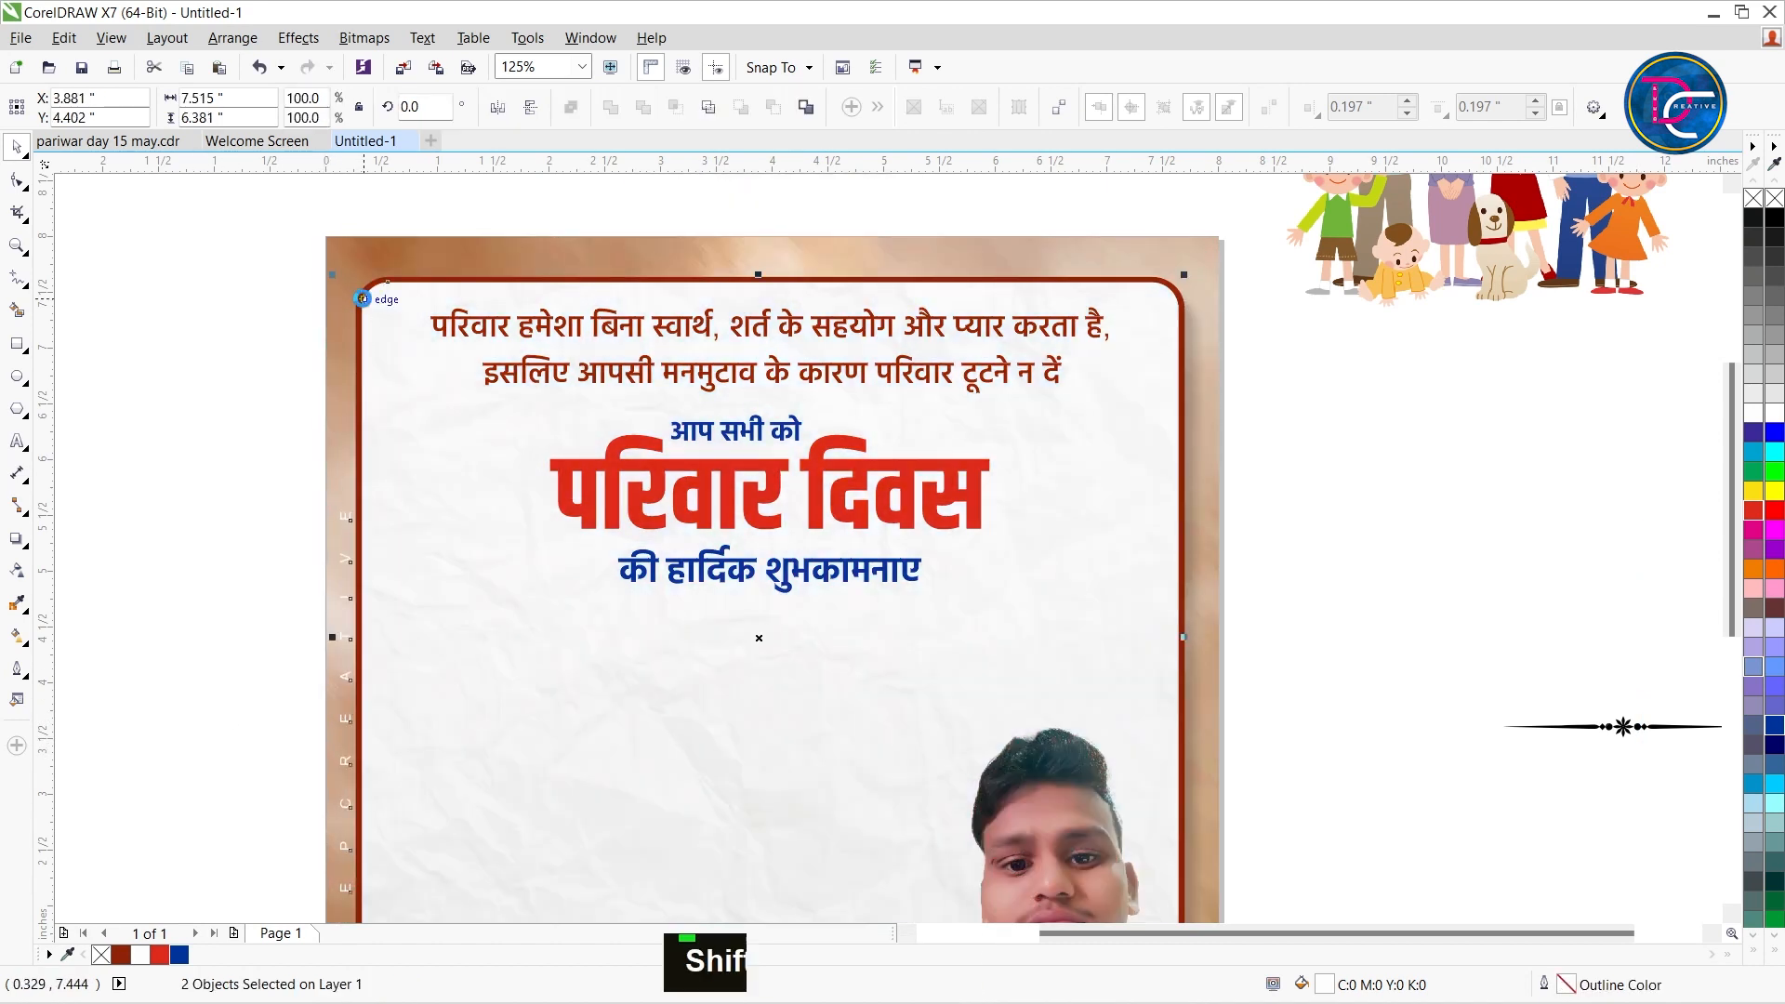
pyautogui.click(352, 199)
pyautogui.click(341, 410)
pyautogui.keyDown('alt'); pyautogui.click(341, 410); pyautogui.keyUp('alt')
pyautogui.press('Left')
pyautogui.press('Left')
pyautogui.press('Left')
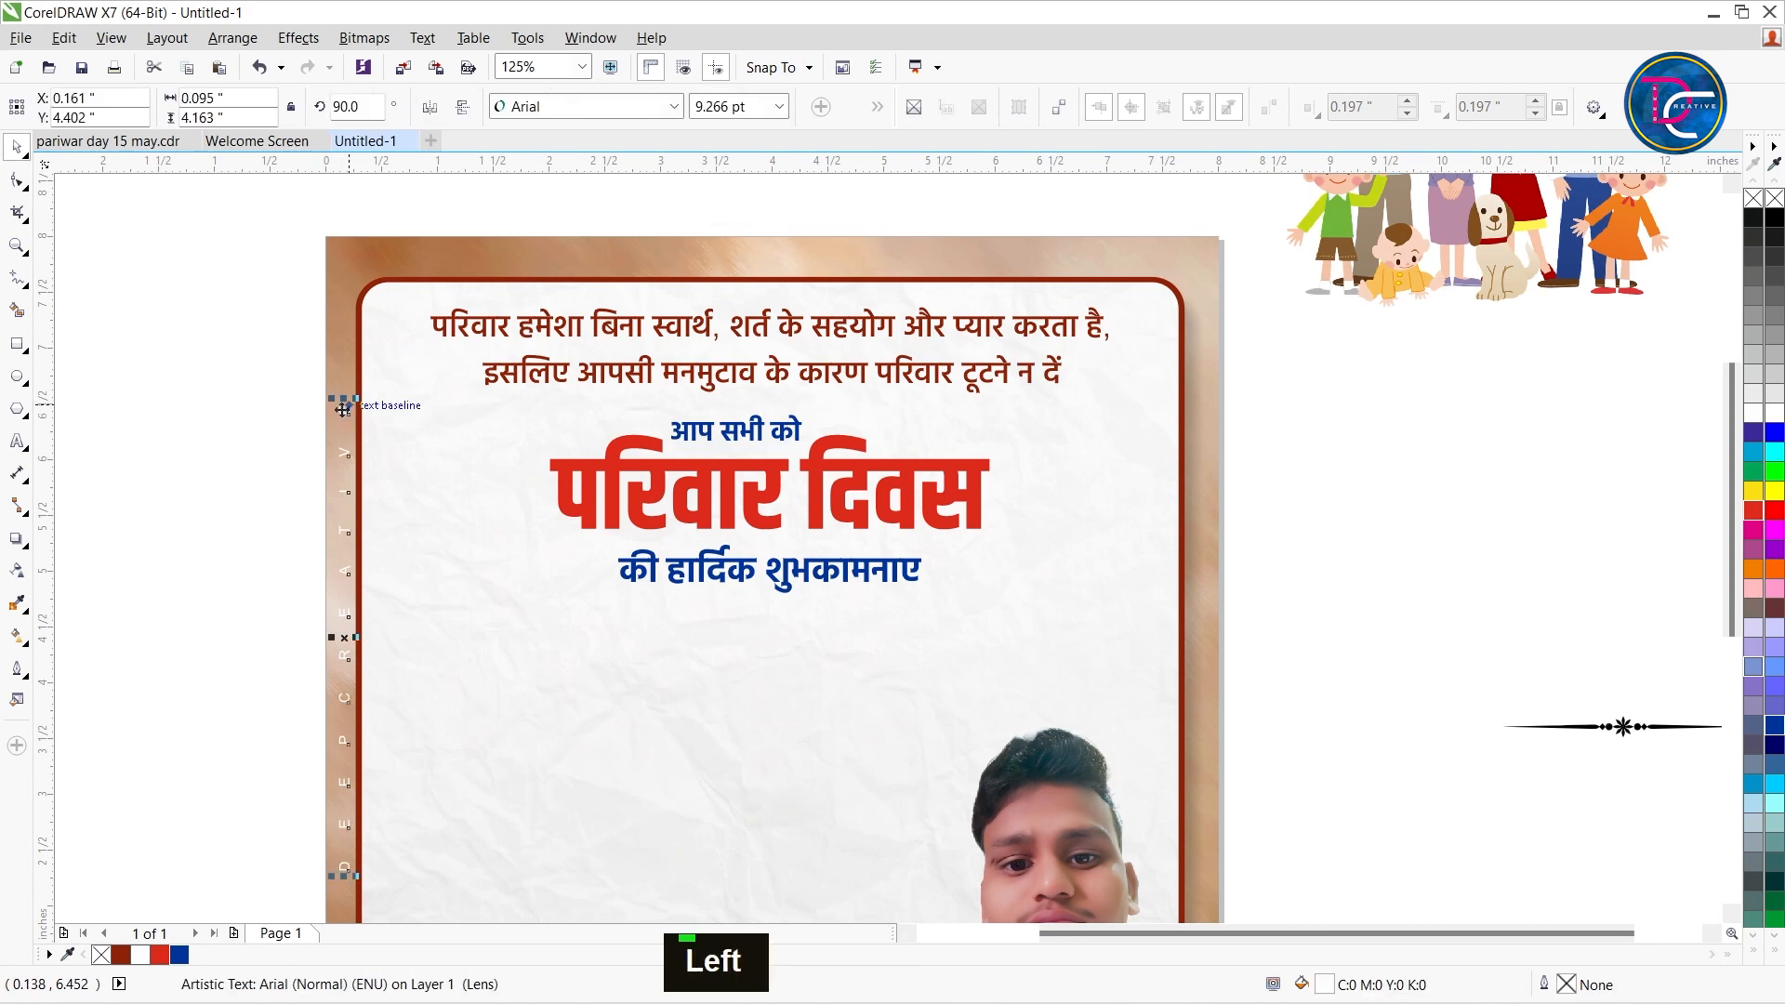
# Centre the ornamental divider under the "की हार्दिक शुभकामनाए" line and fill it with dark red.
pyautogui.click(1624, 726)
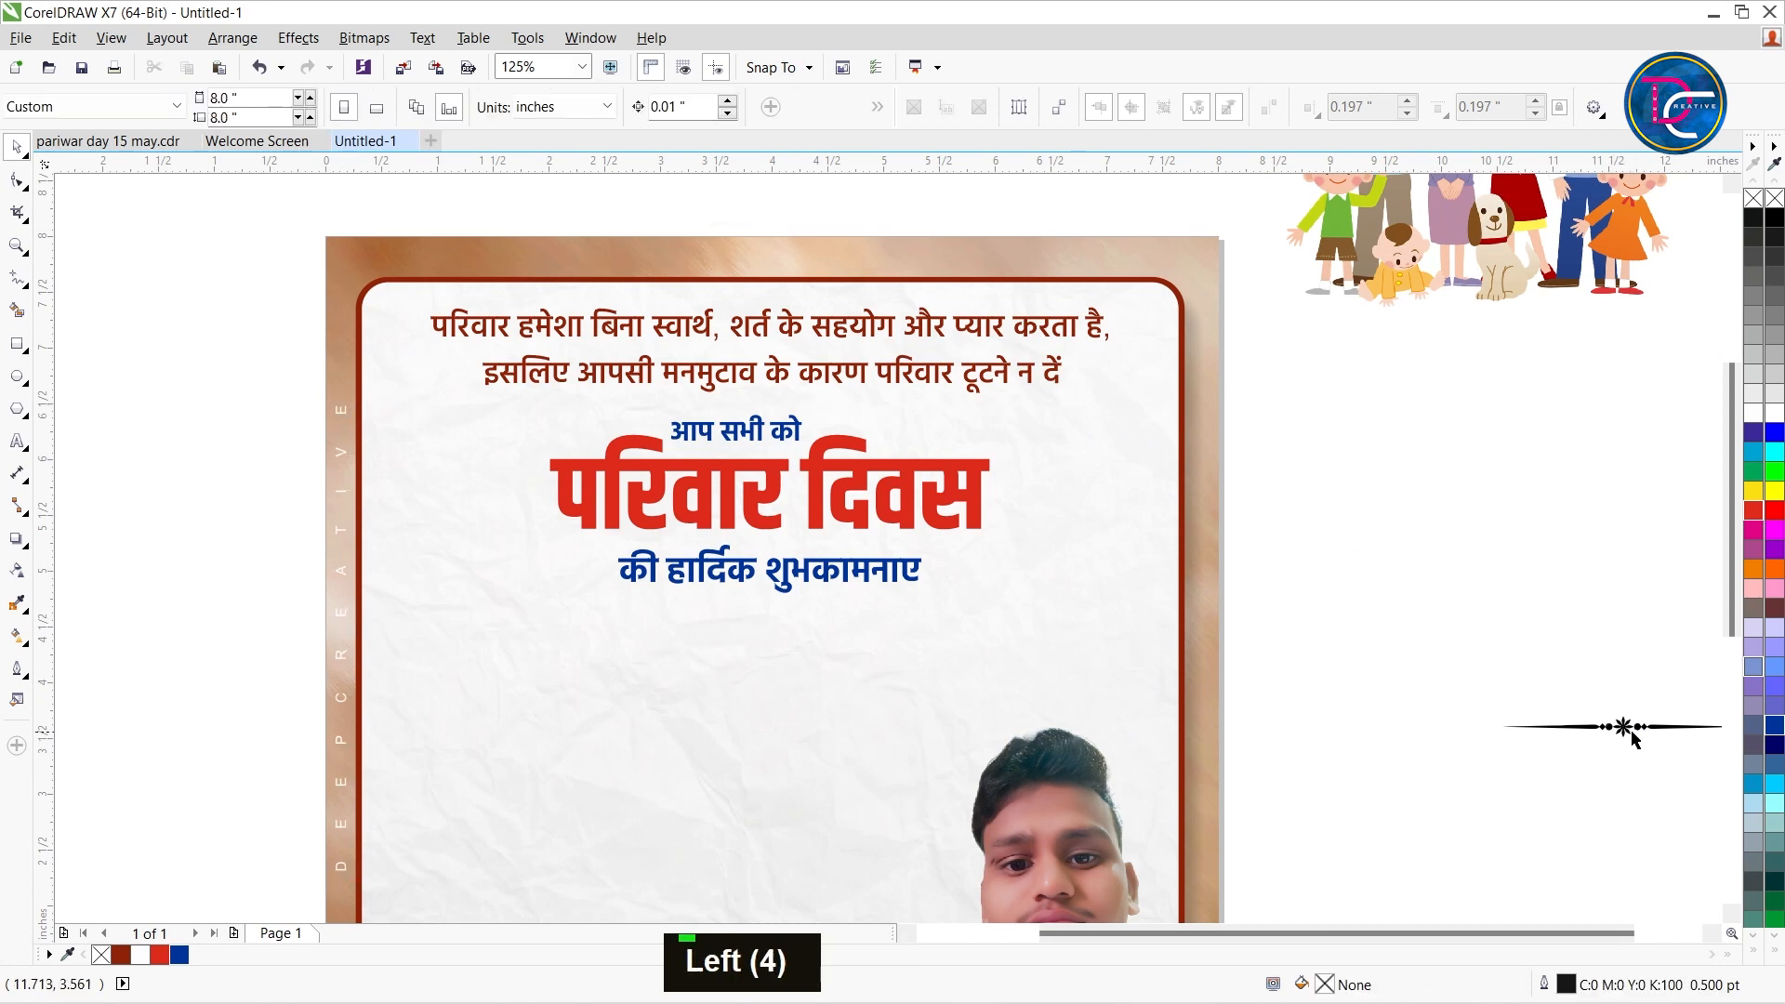
pyautogui.moveTo(1623, 726); pyautogui.dragTo(769, 615)
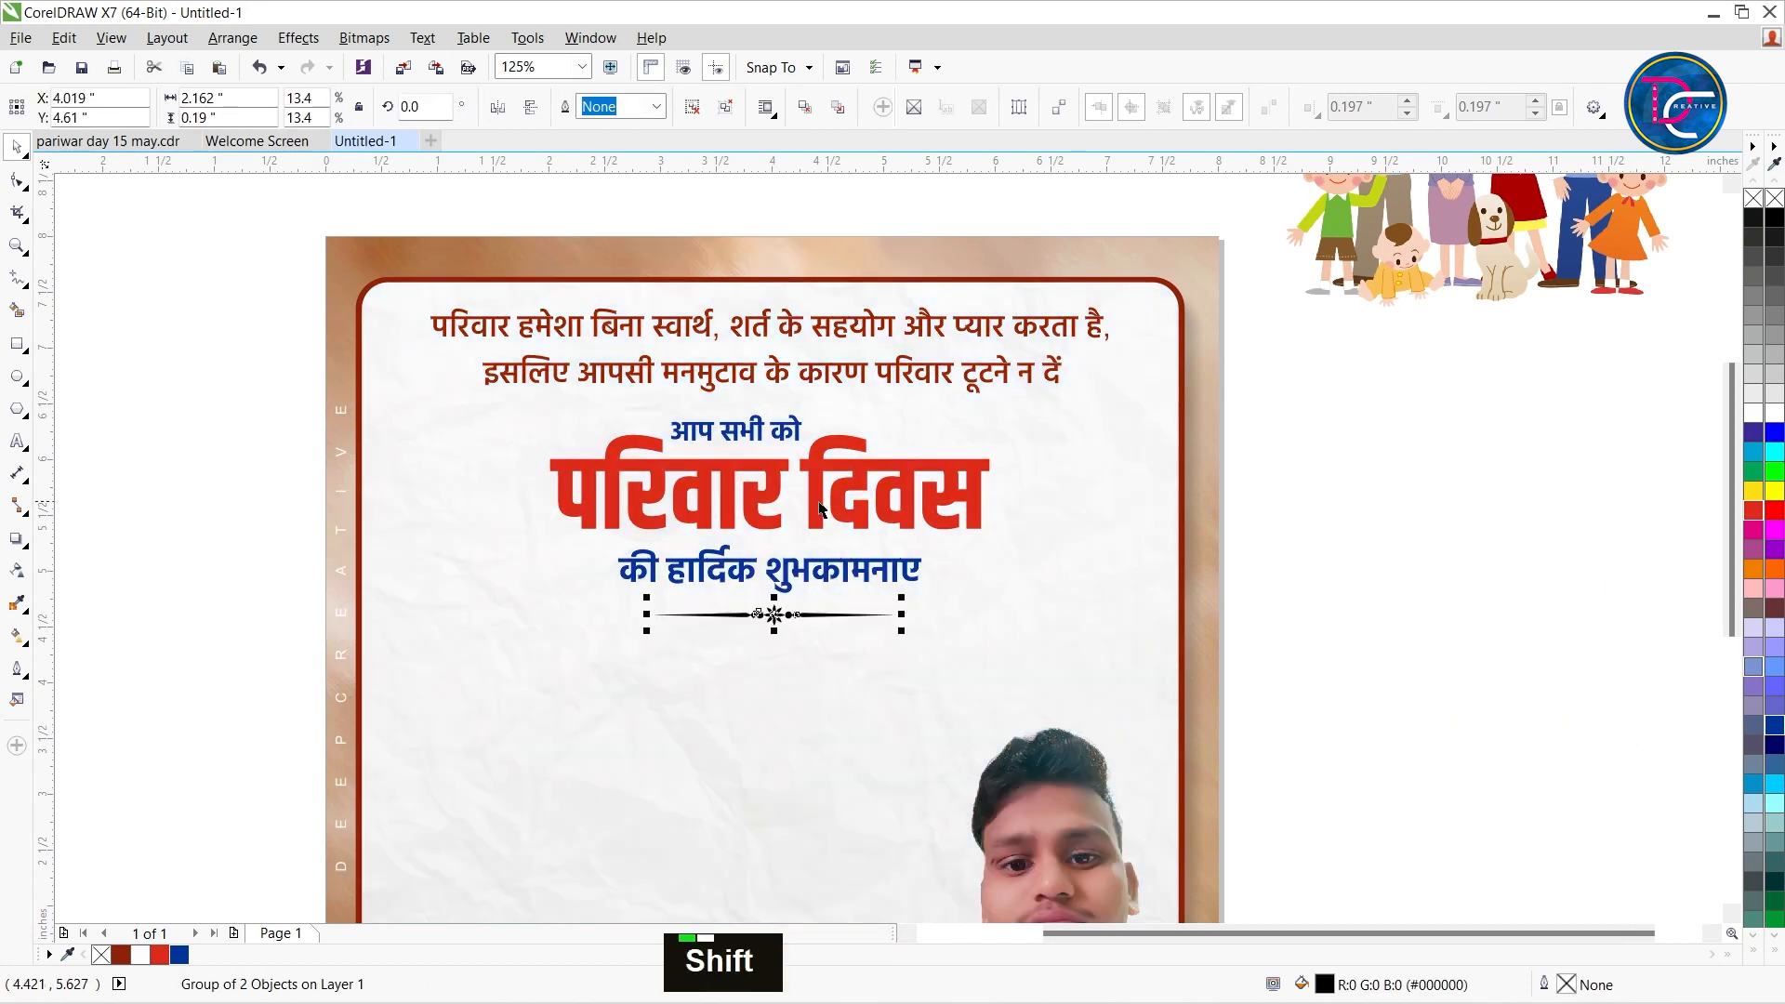
pyautogui.keyDown('shift'); pyautogui.click(813, 506); pyautogui.keyUp('shift')
pyautogui.press('c')
pyautogui.click(976, 619)
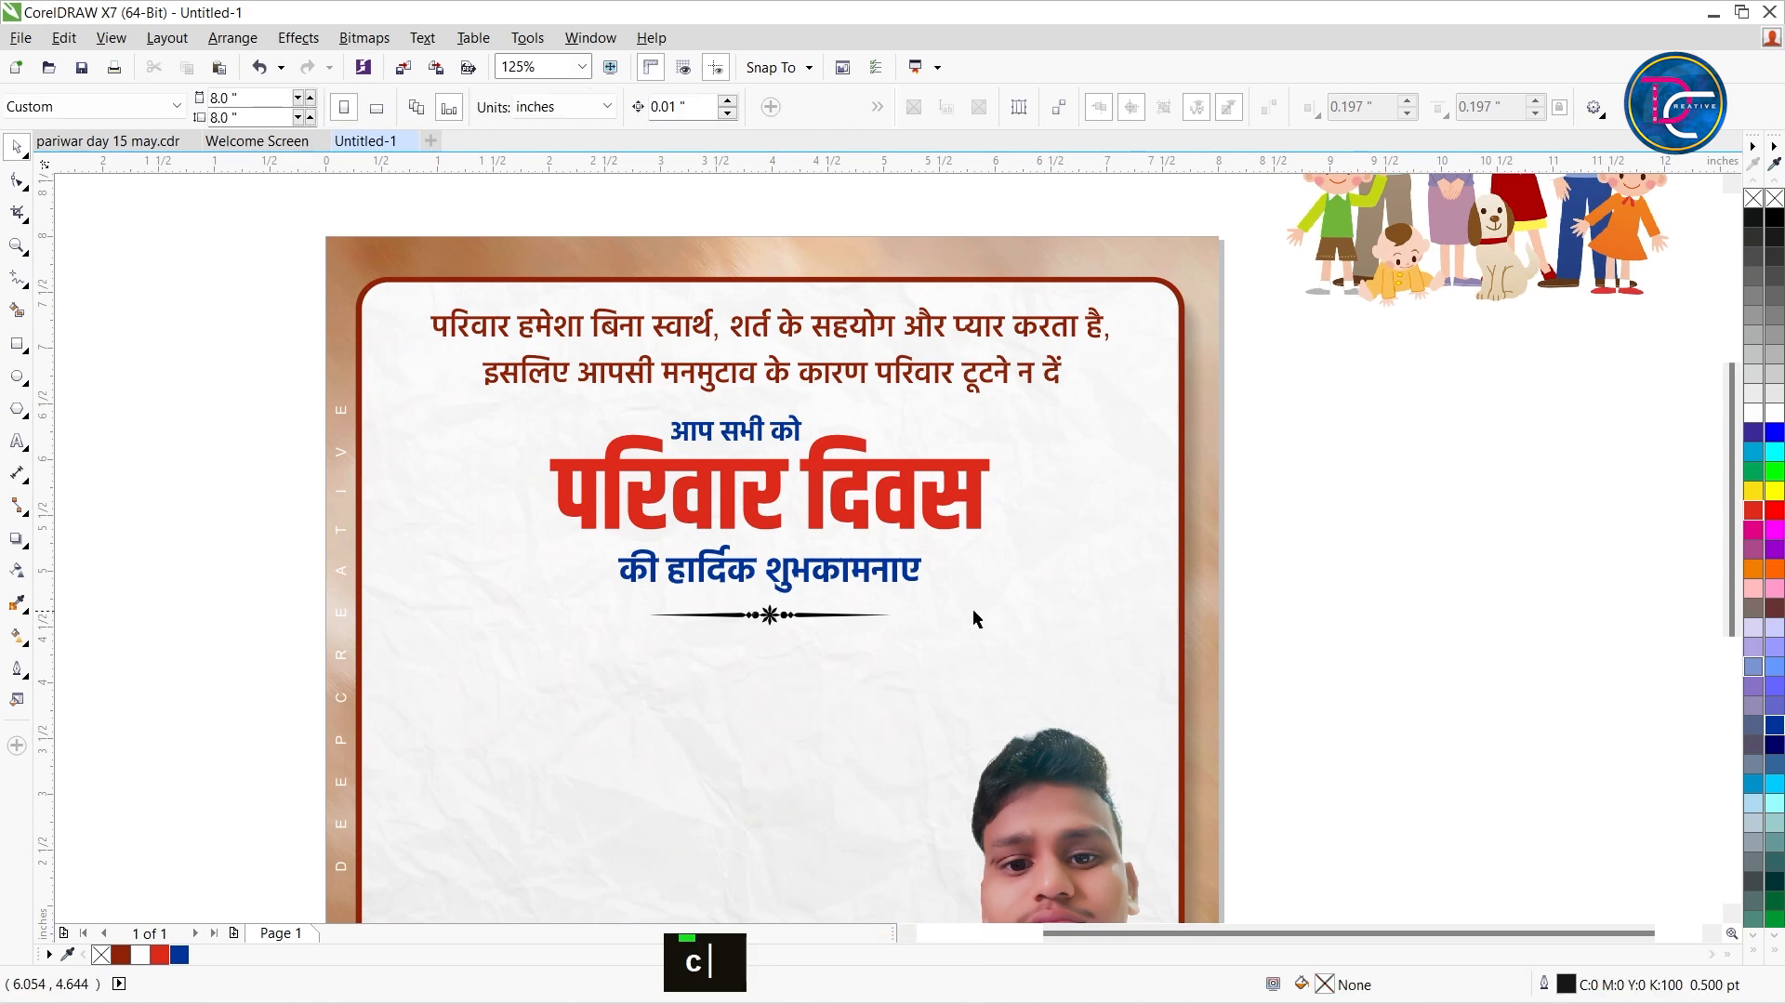
pyautogui.click(800, 623)
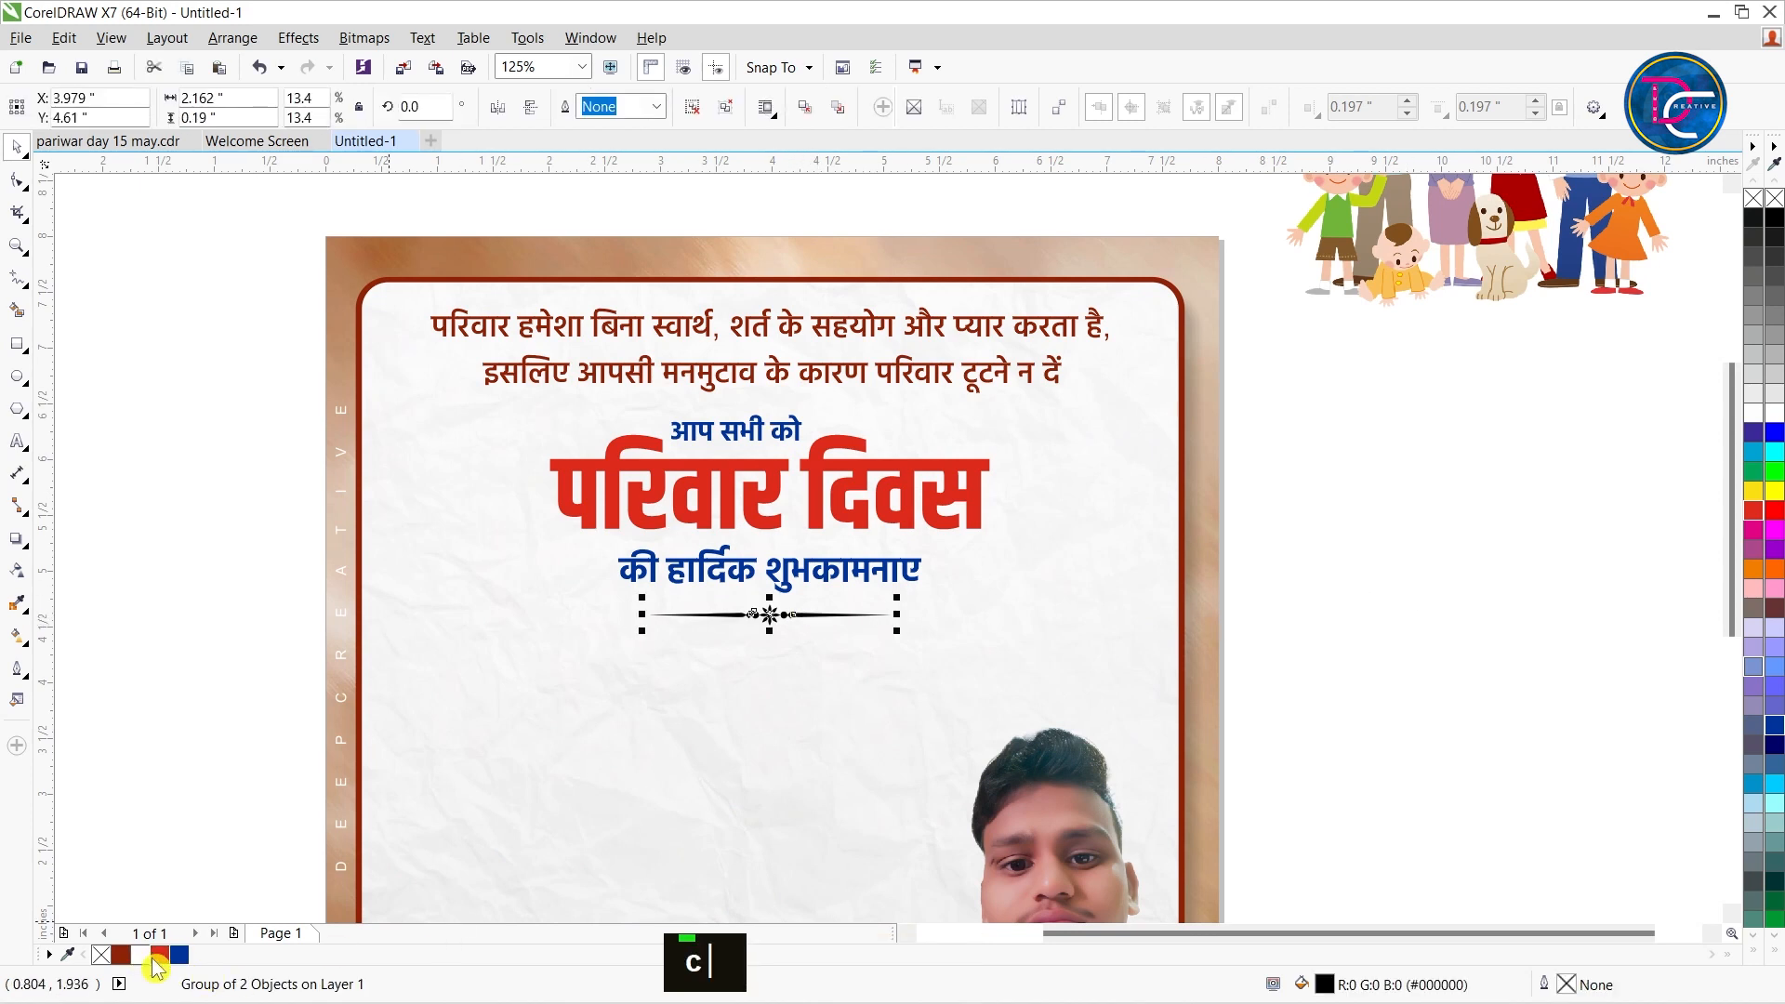
pyautogui.click(156, 957)
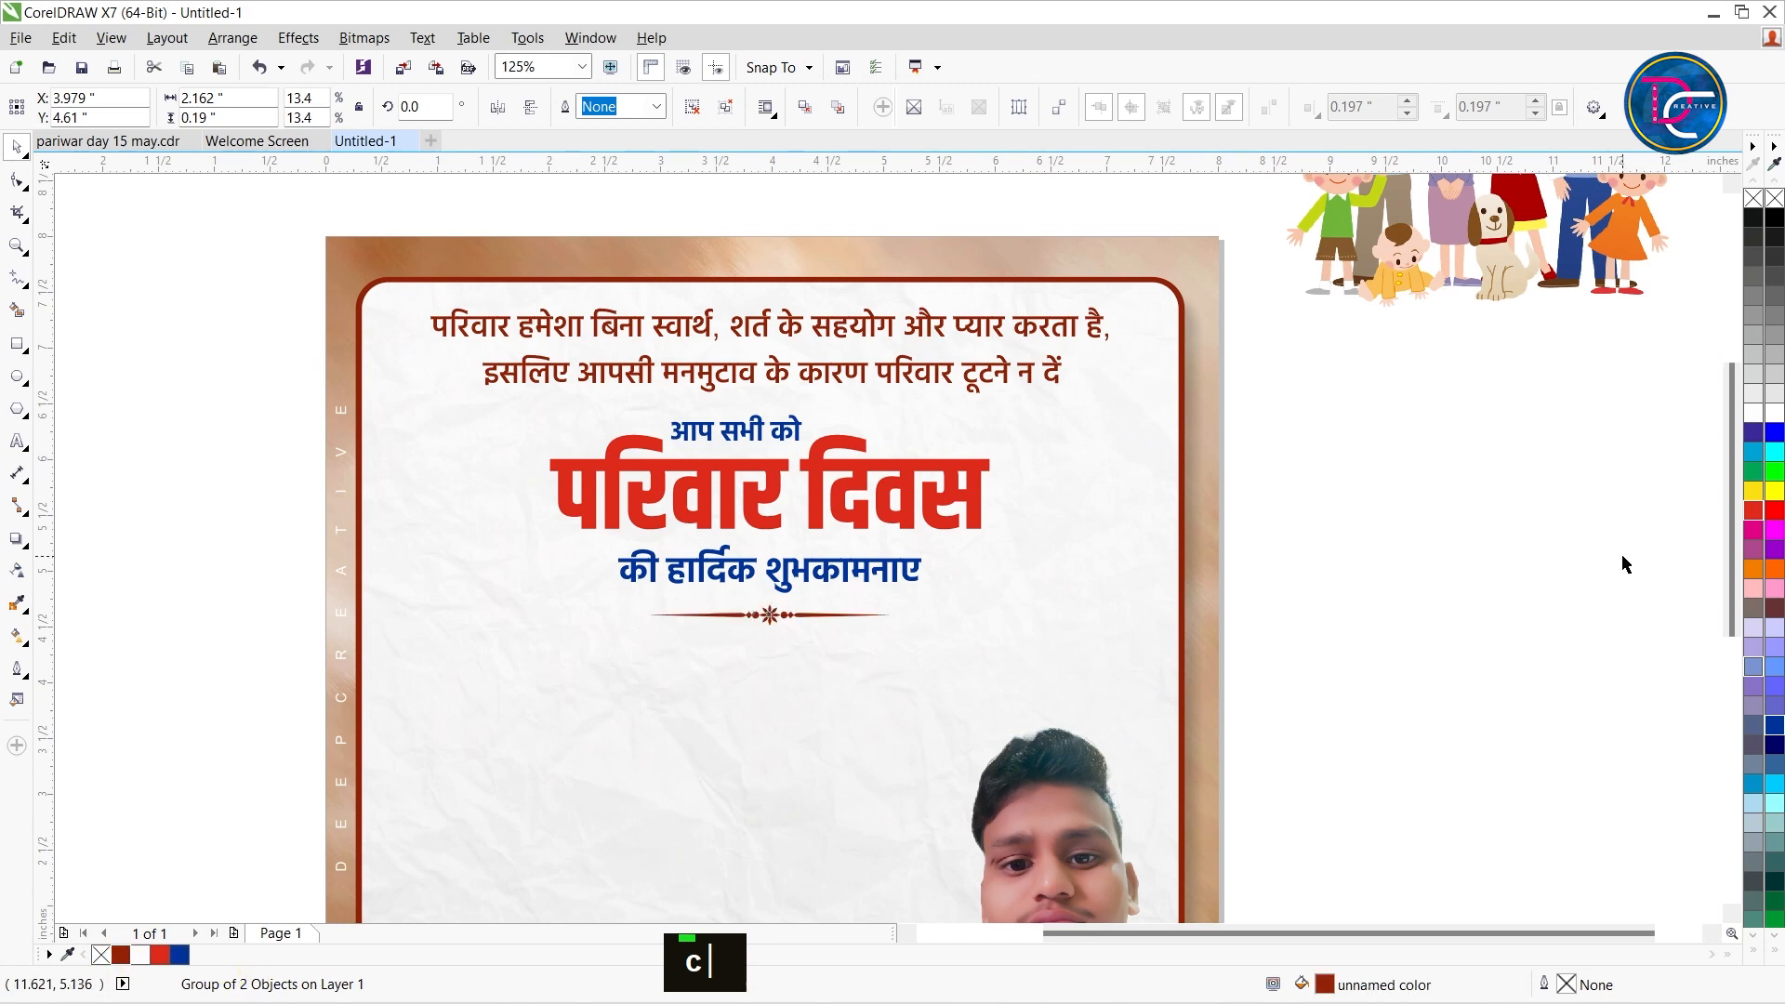
# Examine the overall poster layout and the empty lower part of the paper frame.
pyautogui.click(1499, 513)
pyautogui.scroll(-1, 1493, 511)
pyautogui.press('z')
pyautogui.moveTo(757, 239); pyautogui.dragTo(1604, 893)
pyautogui.hotkey('ctrl', 'space')
pyautogui.click(1303, 326)
pyautogui.click(1086, 692)
pyautogui.press('z')
pyautogui.moveTo(440, 199); pyautogui.dragTo(1293, 884)
pyautogui.hotkey('ctrl', 'space')
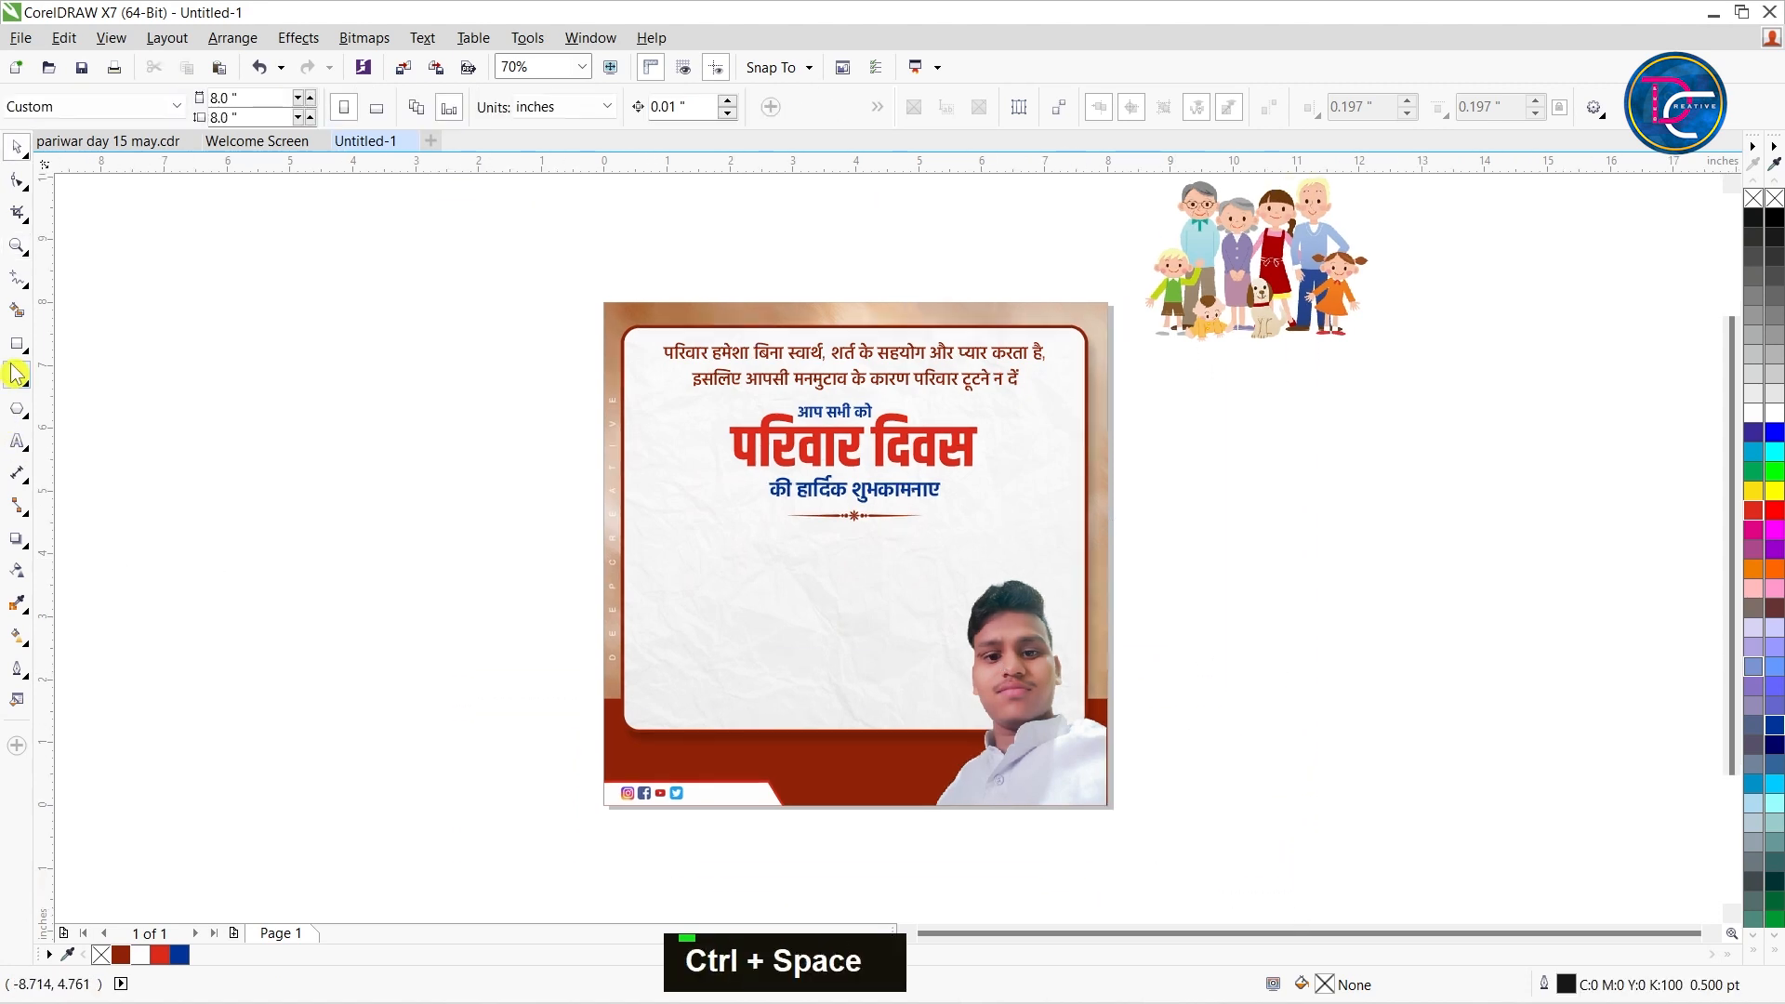
# Draw a circle over the lower poster, centre it horizontally on the design, and scale it to about 7.5 in in diameter.
pyautogui.doubleClick(18, 377)
pyautogui.moveTo(550, 515)
pyautogui.mouseDown()
pyautogui.moveTo(1163, 857)
pyautogui.moveTo(1062, 760)
pyautogui.mouseUp()
pyautogui.hotkey('ctrl', 'space')
pyautogui.keyDown('shift'); pyautogui.click(1048, 379); pyautogui.keyUp('shift')
pyautogui.press('c')
pyautogui.click(1271, 565)
pyautogui.click(999, 568)
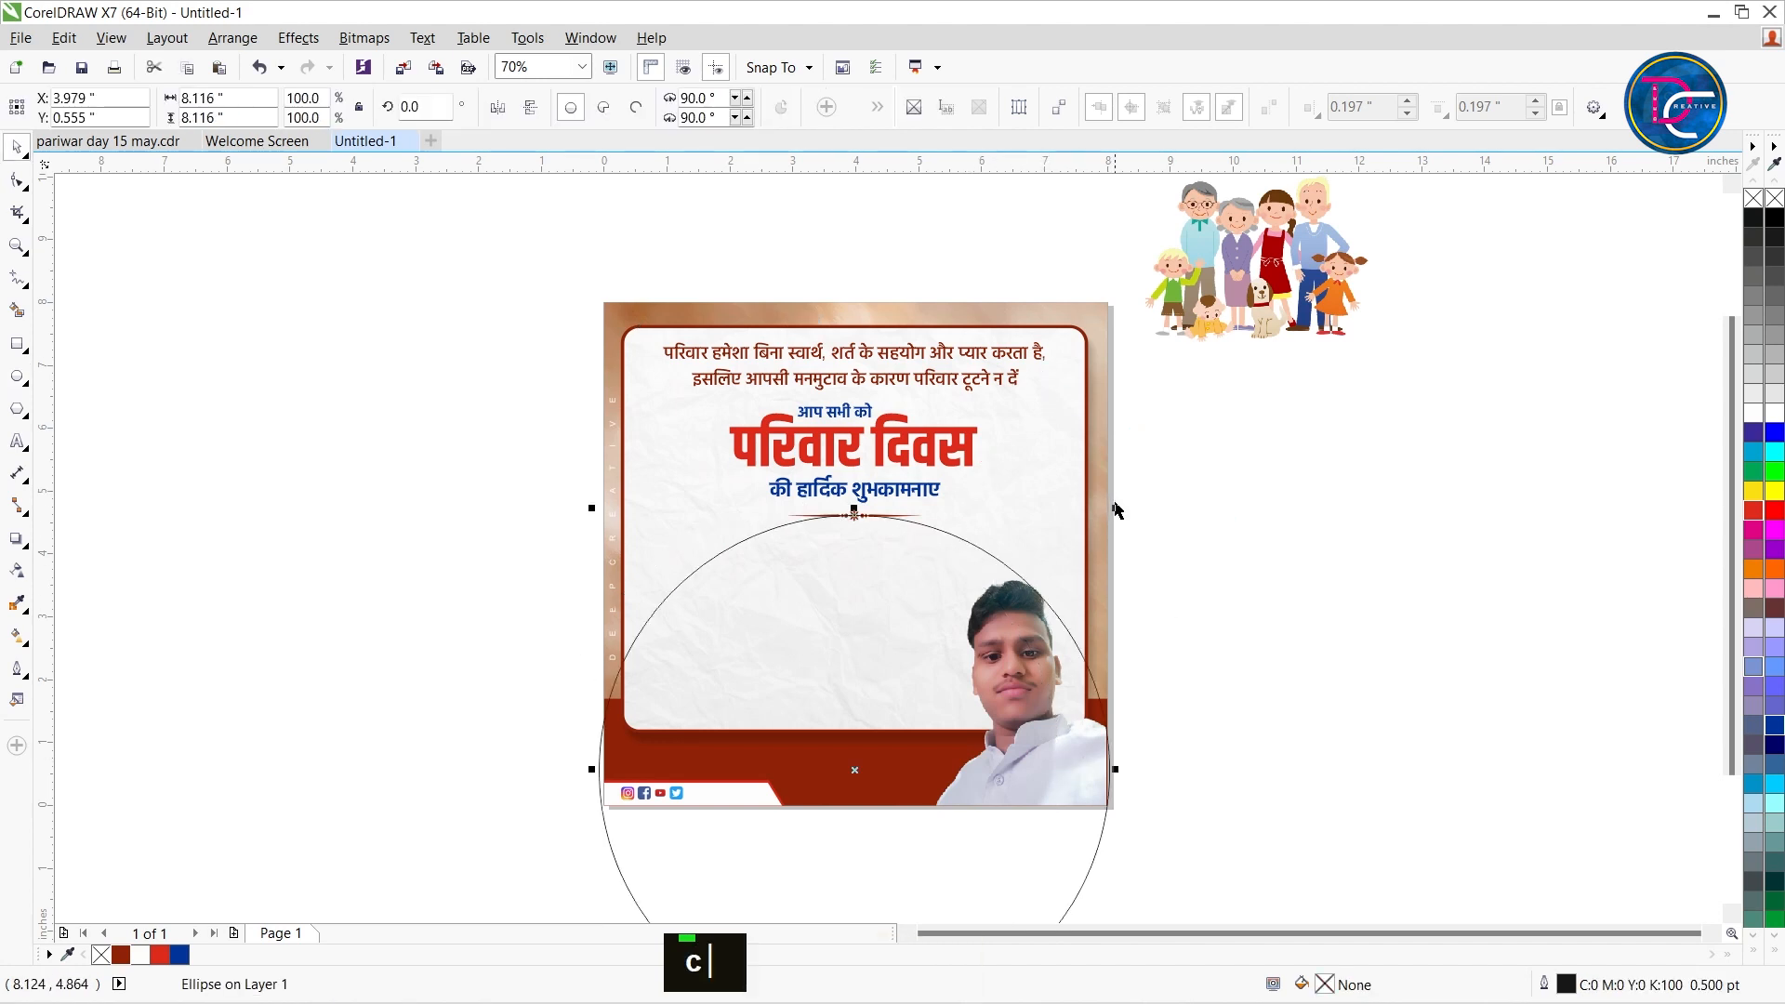
pyautogui.moveTo(1115, 505); pyautogui.dragTo(1106, 530)
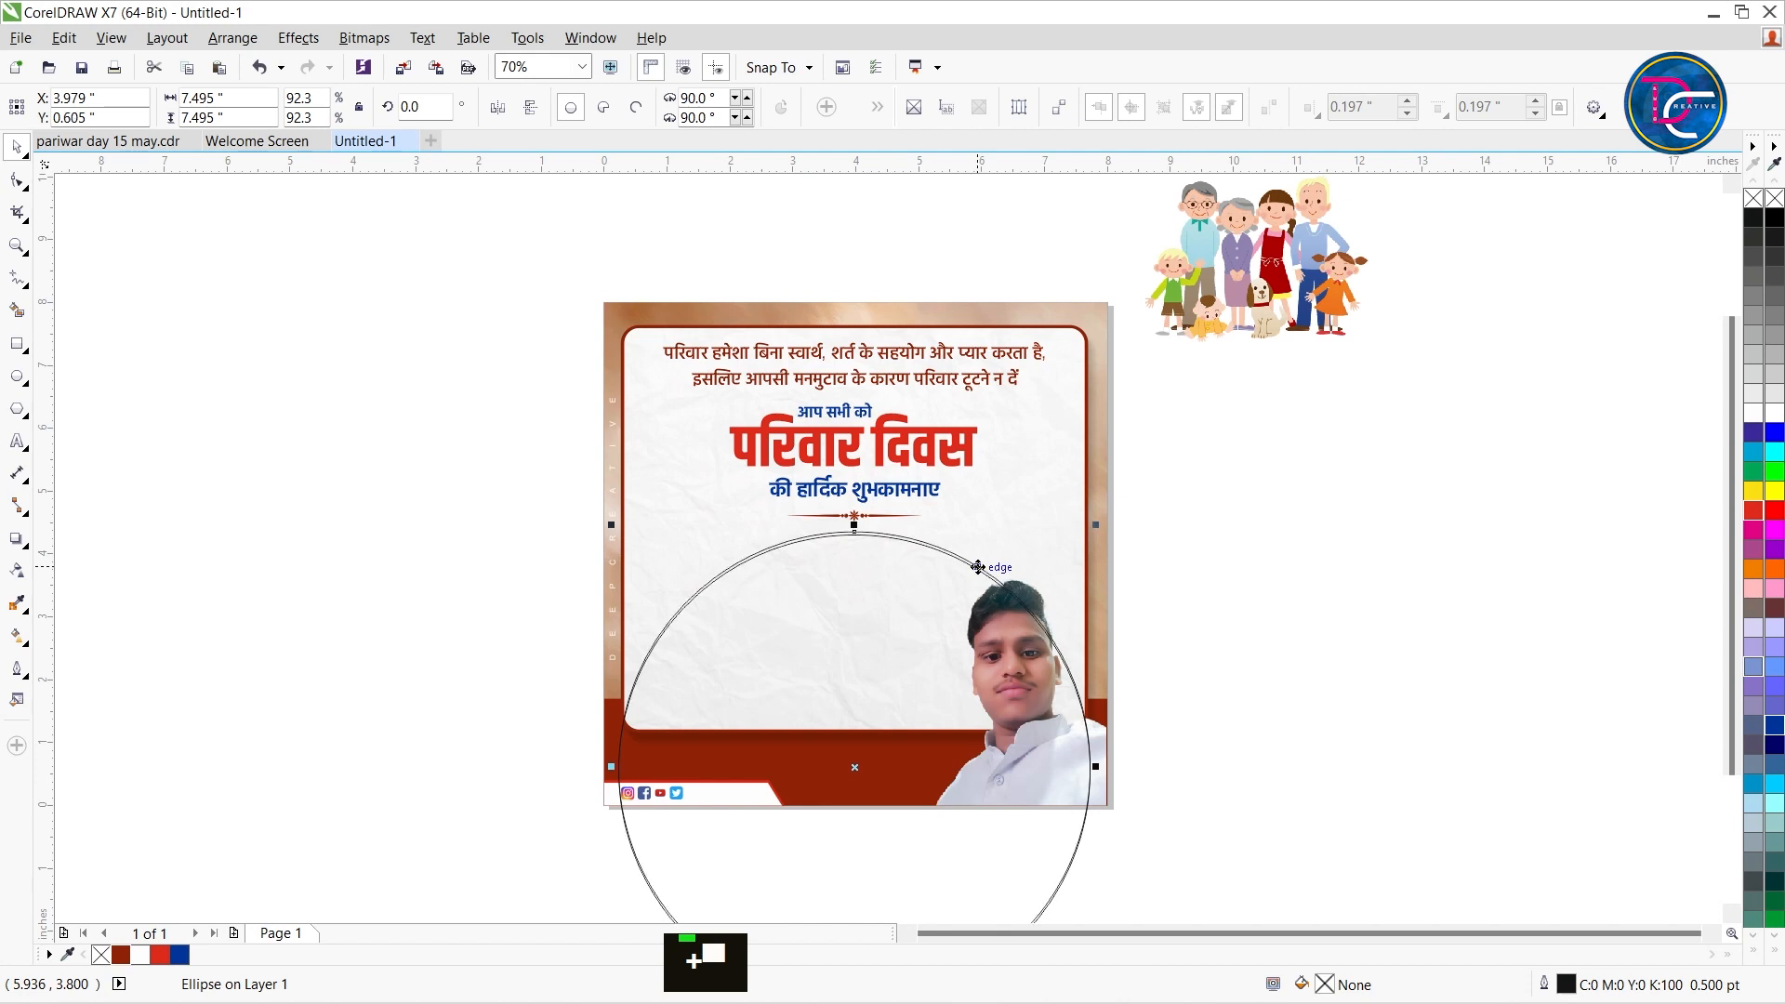
# Raise a copy of the circle slightly, fill it dark red without an outline, and place it inside the paper frame.
pyautogui.moveTo(978, 566); pyautogui.dragTo(978, 567)
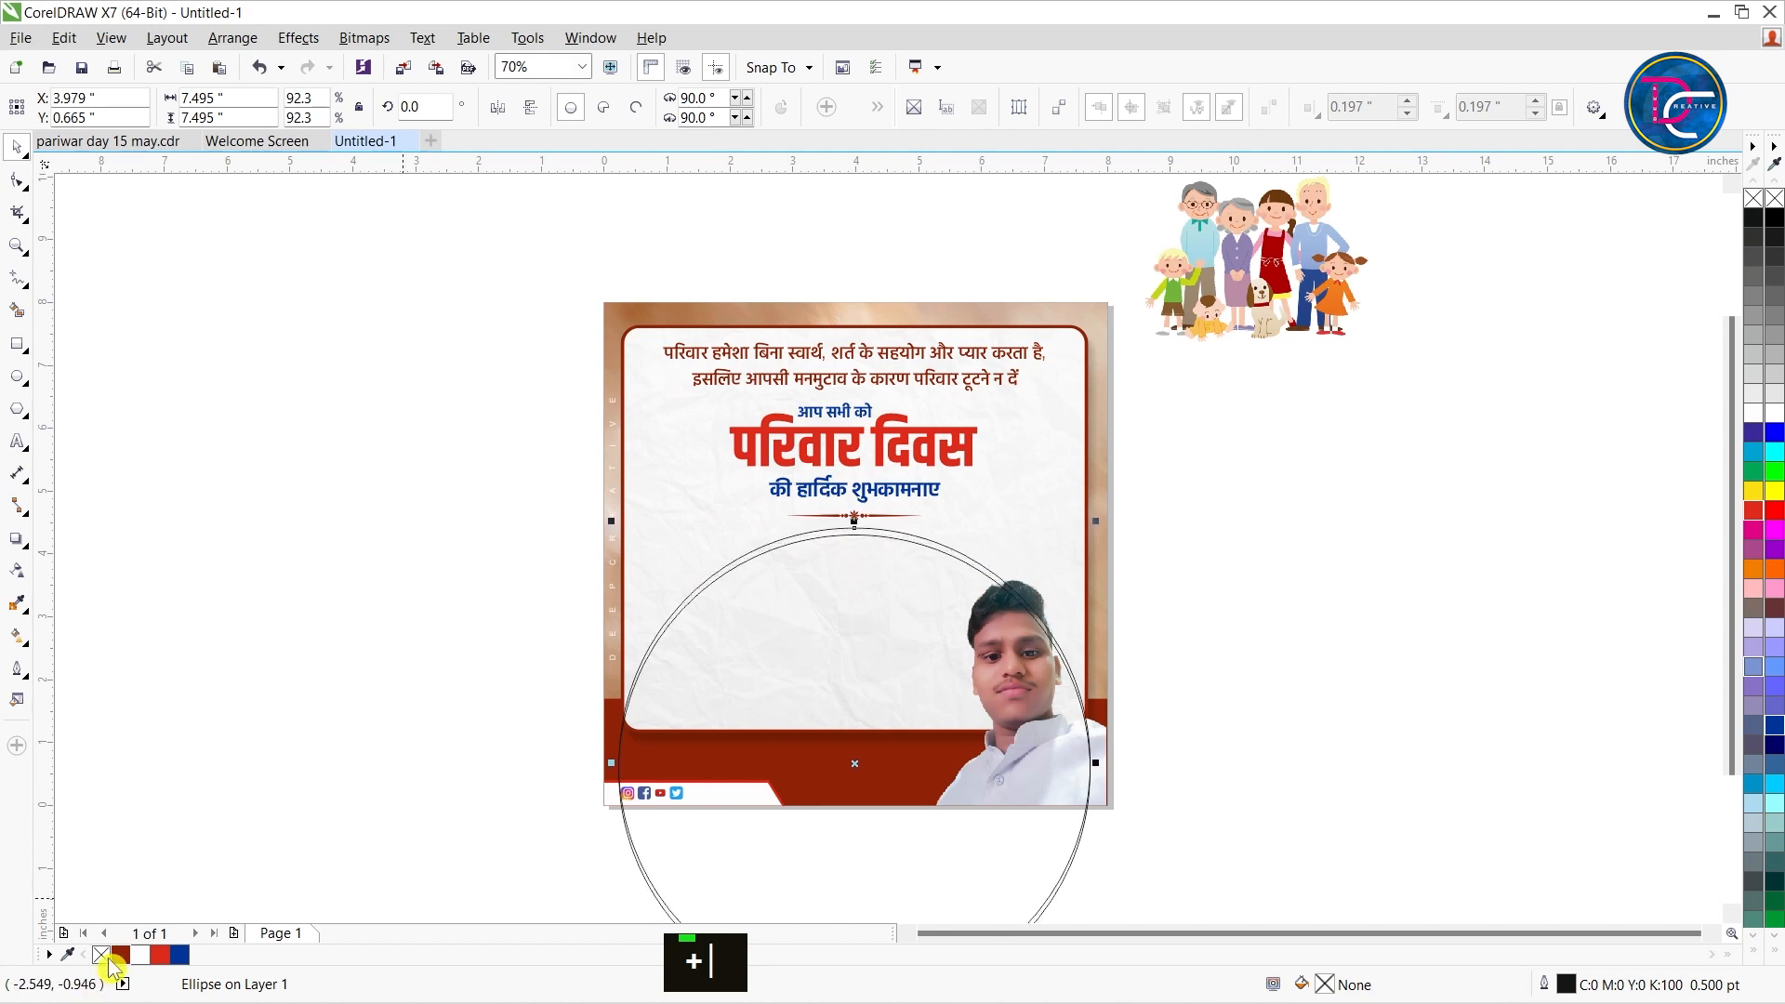
pyautogui.click(120, 957)
pyautogui.rightClick(100, 955)
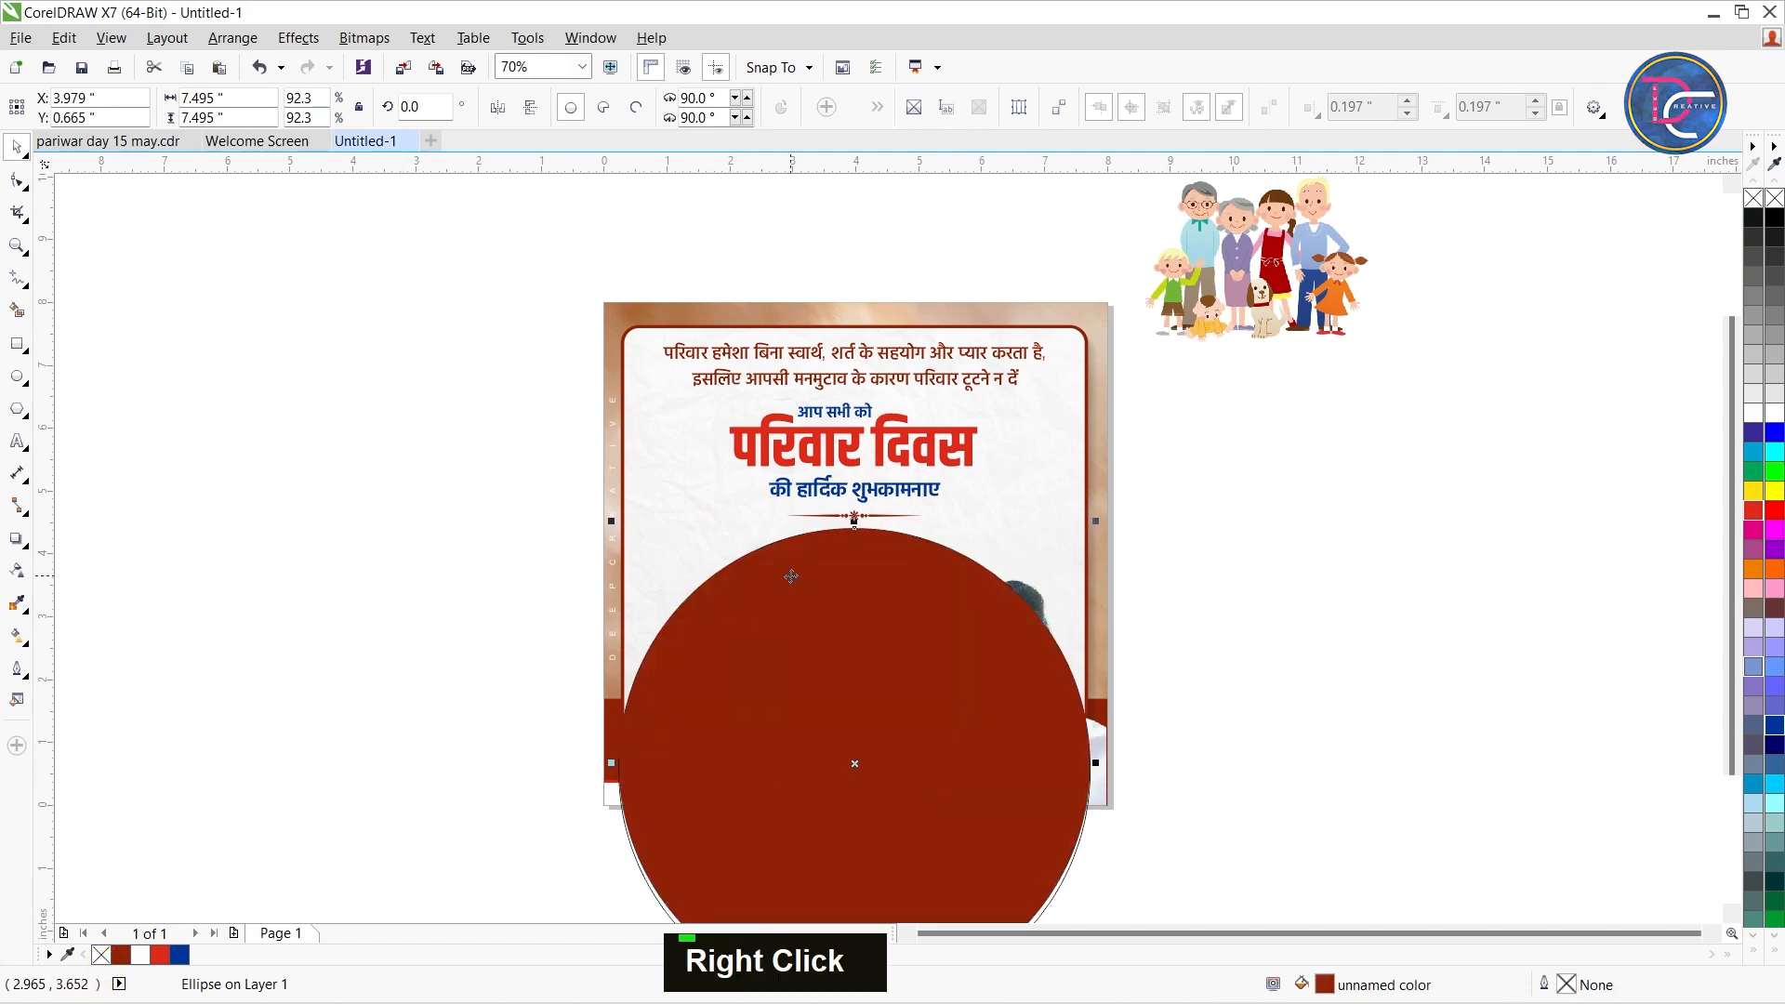
pyautogui.press('w')
pyautogui.click(1075, 408)
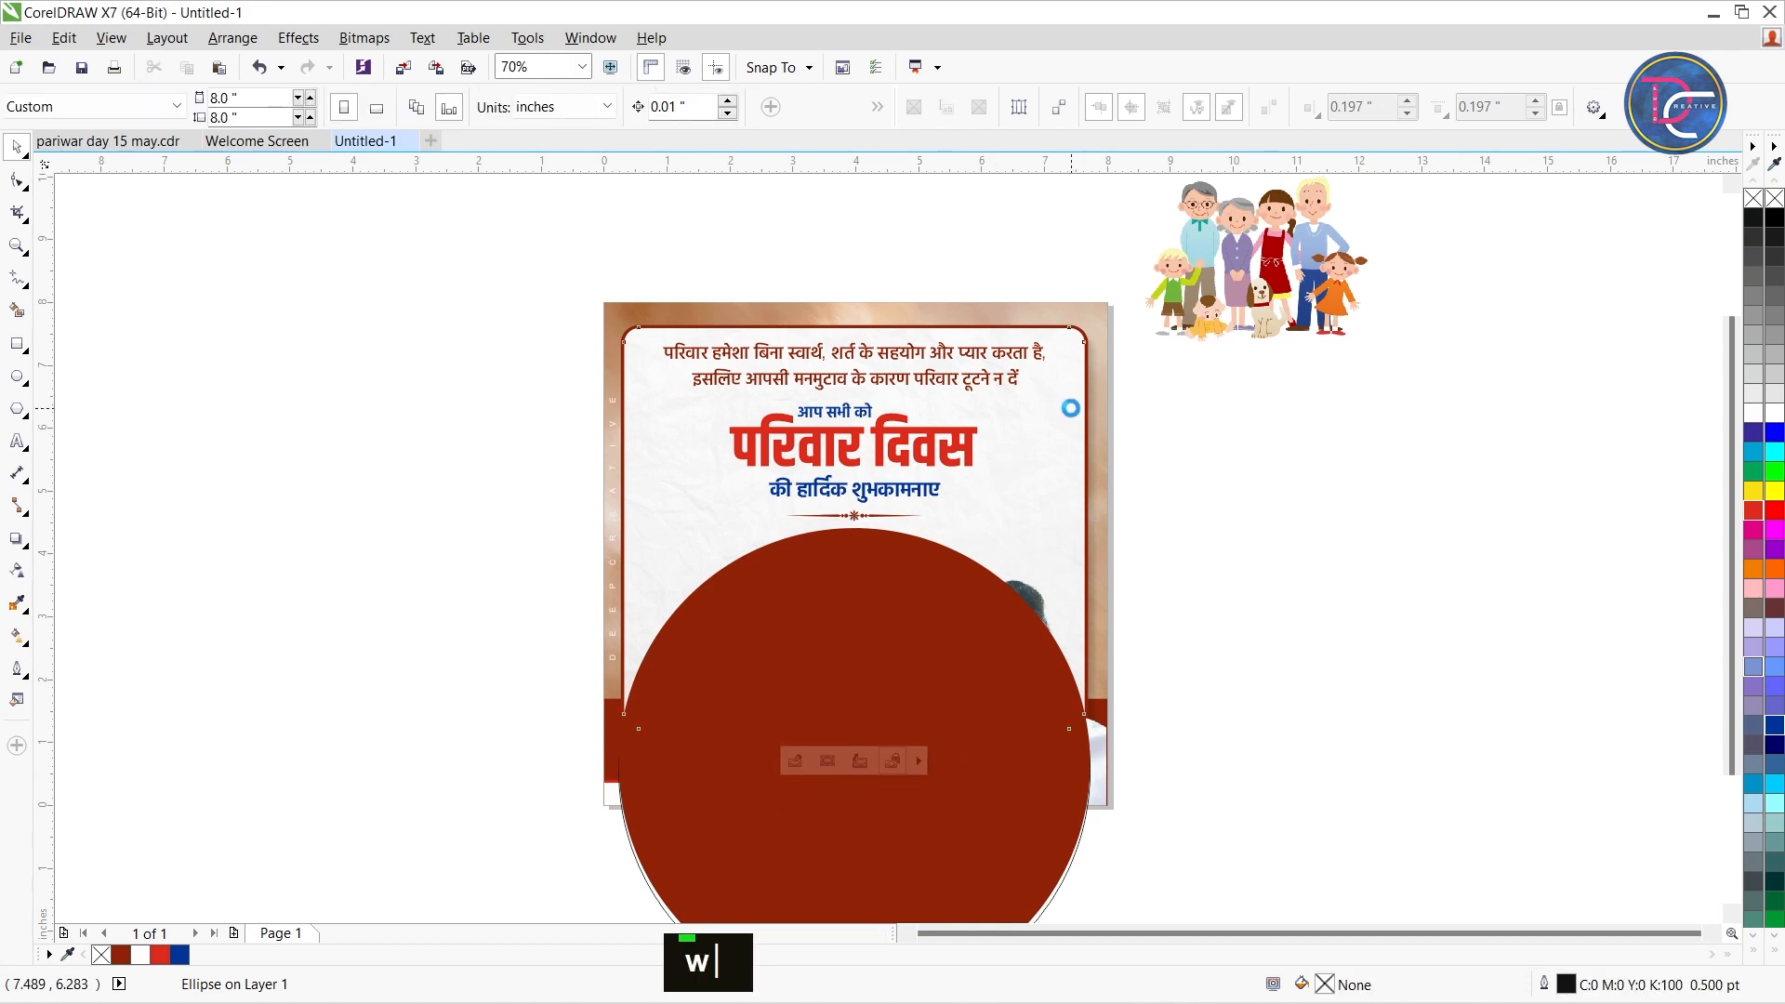
pyautogui.click(1317, 463)
# Fill the remaining circle white without an outline and place it inside the paper frame over the dark red one.
pyautogui.click(818, 576)
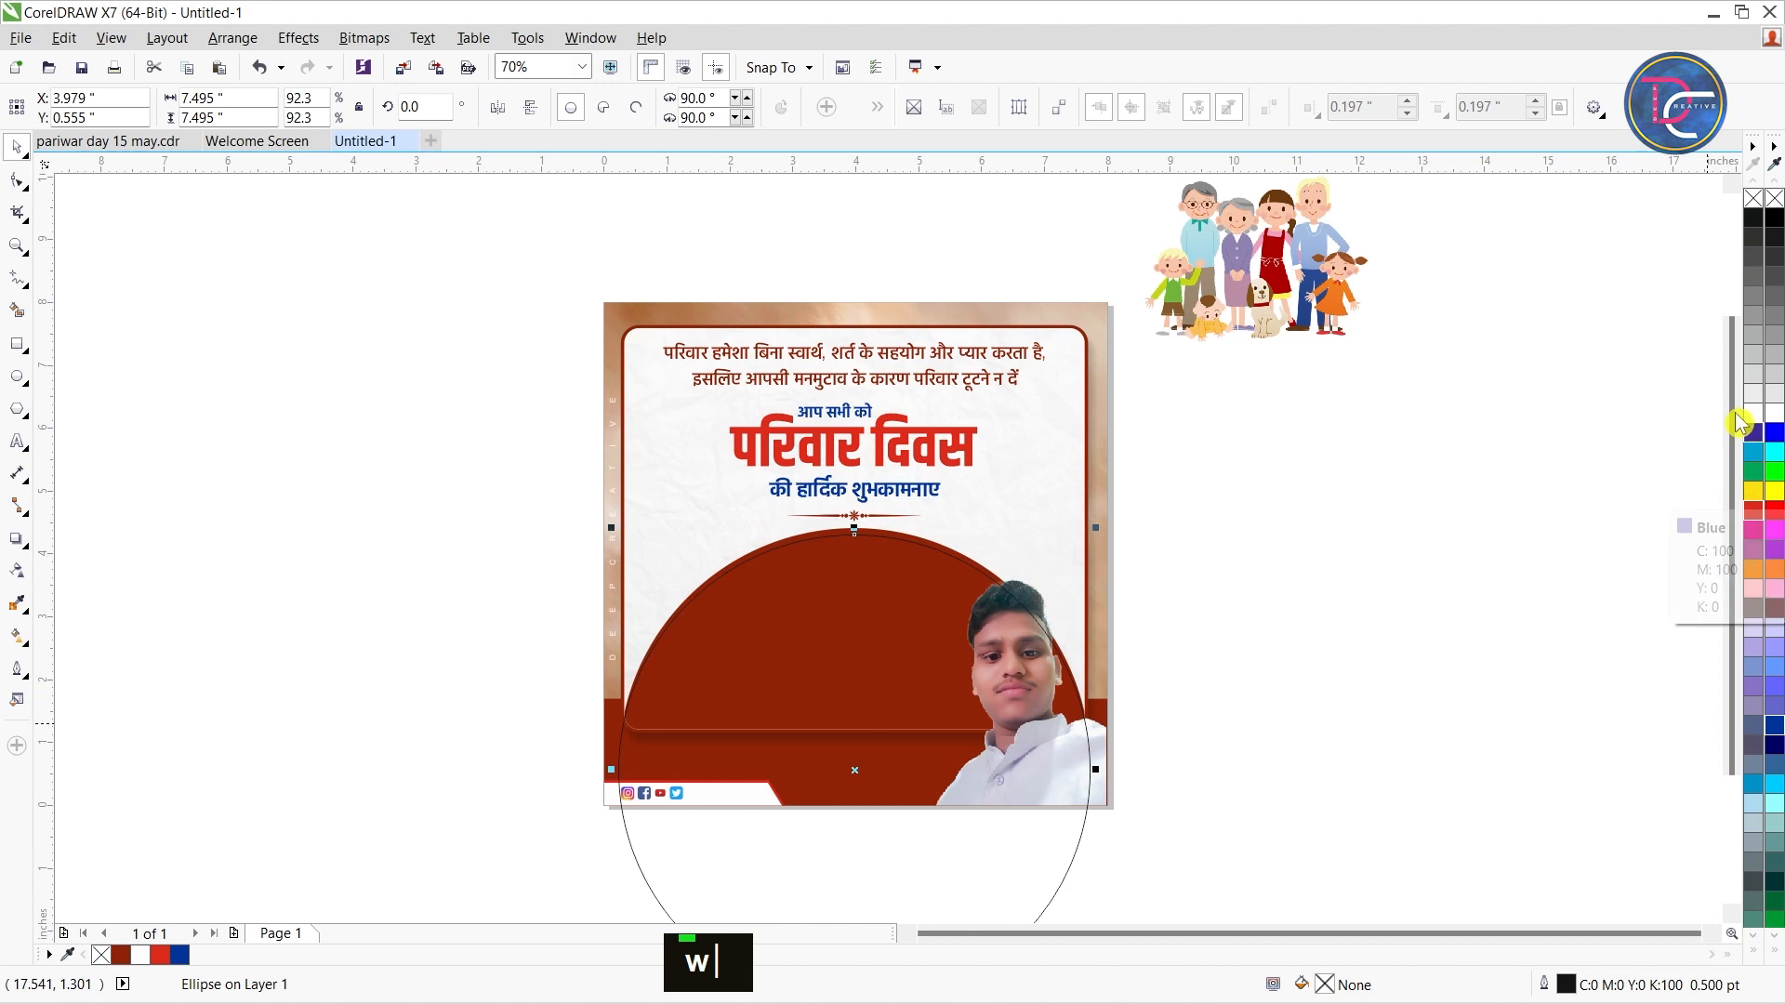
pyautogui.click(1753, 413)
pyautogui.rightClick(1753, 198)
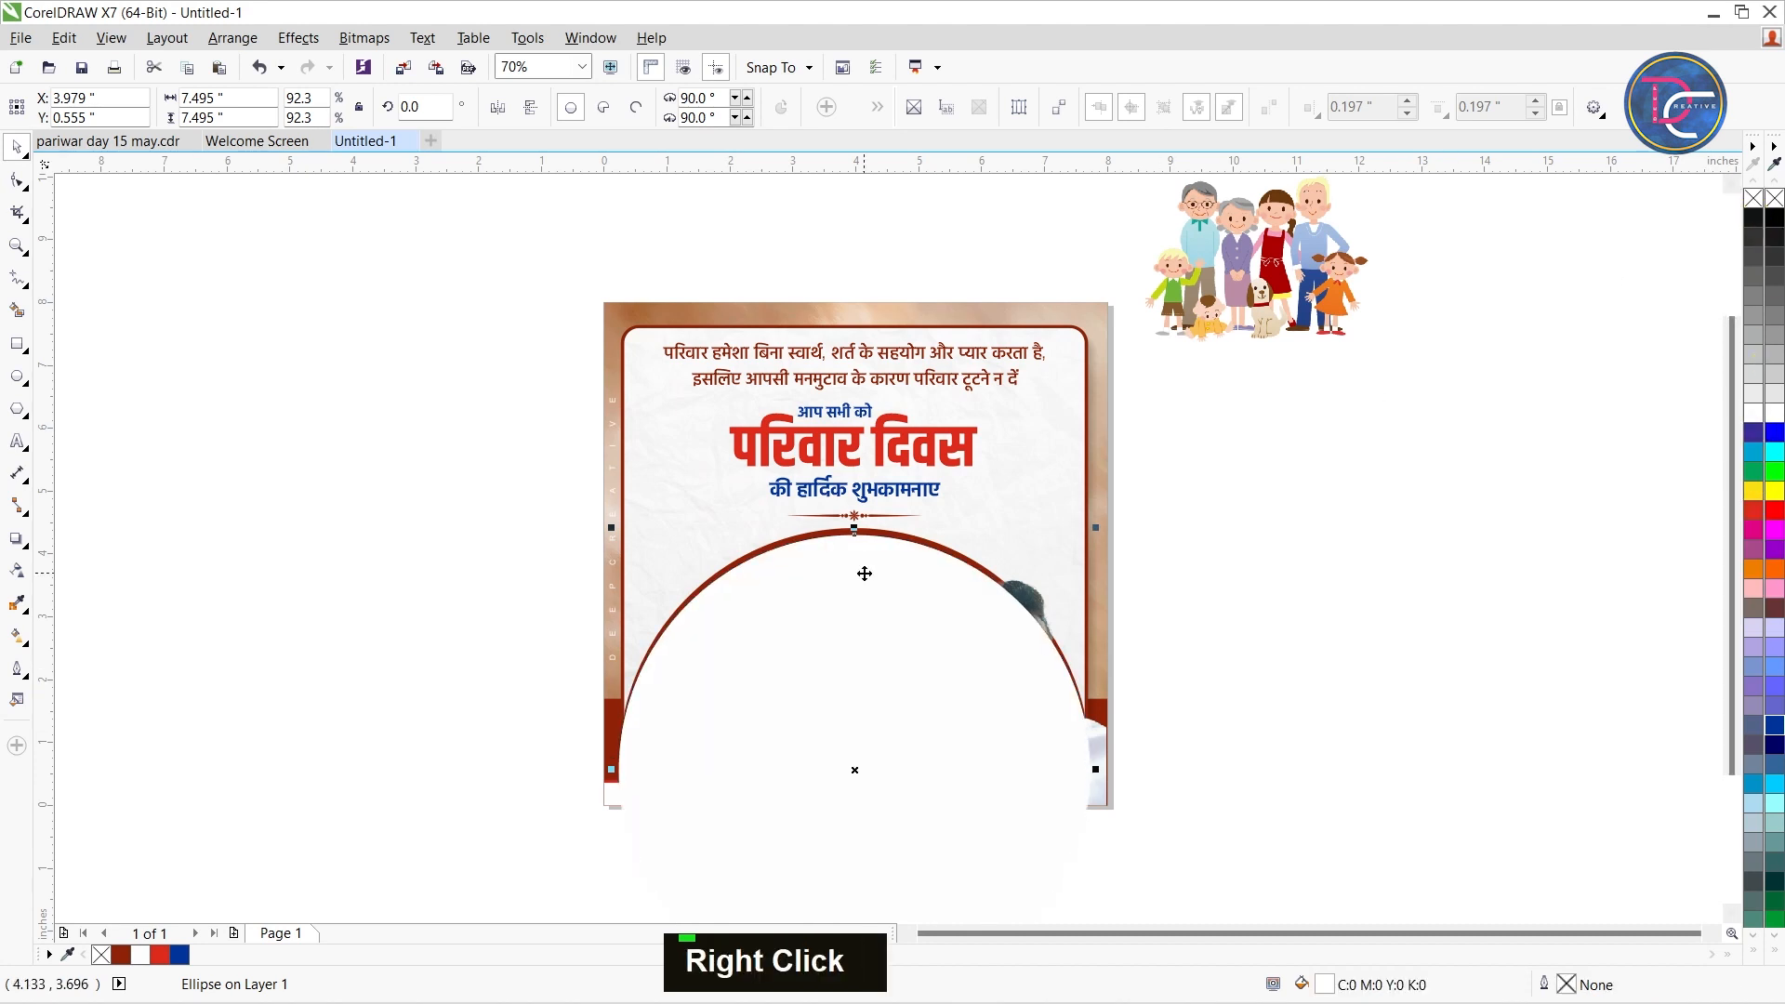
pyautogui.press('e')
pyautogui.press('w')
pyautogui.click(1068, 444)
pyautogui.click(1152, 512)
pyautogui.click(1035, 818)
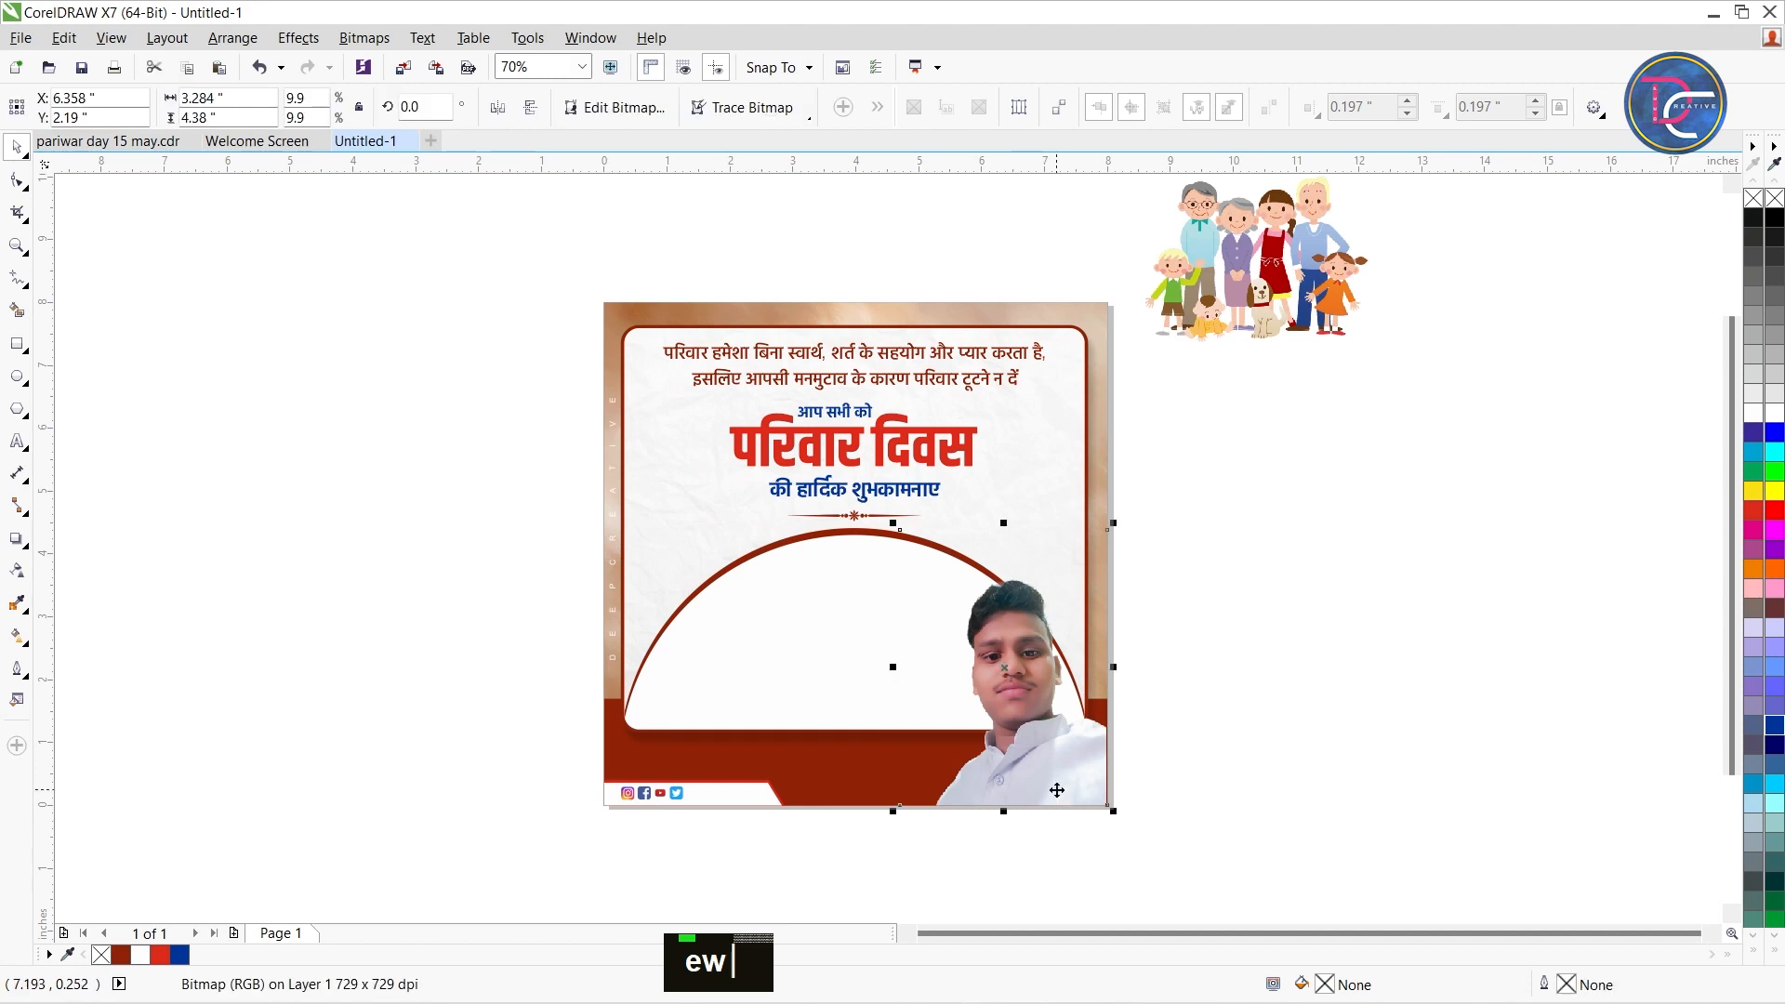
pyautogui.click(1213, 721)
# Place the family illustration inside the white arch and centre it horizontally.
pyautogui.click(1237, 269)
pyautogui.moveTo(1237, 269); pyautogui.dragTo(900, 630)
pyautogui.press('Down')
pyautogui.press('Up')
pyautogui.press('Up')
pyautogui.press('Up')
pyautogui.press('Left')
pyautogui.press('Down')
pyautogui.press('Left')
pyautogui.press('Left')
pyautogui.press('Left')
pyautogui.press('Up')
pyautogui.press('Left')
pyautogui.press('c')
pyautogui.click(1207, 408)
# Shift the family illustration slightly down and left to about X 3.92 in, Y 2.64 in.
pyautogui.click(793, 633)
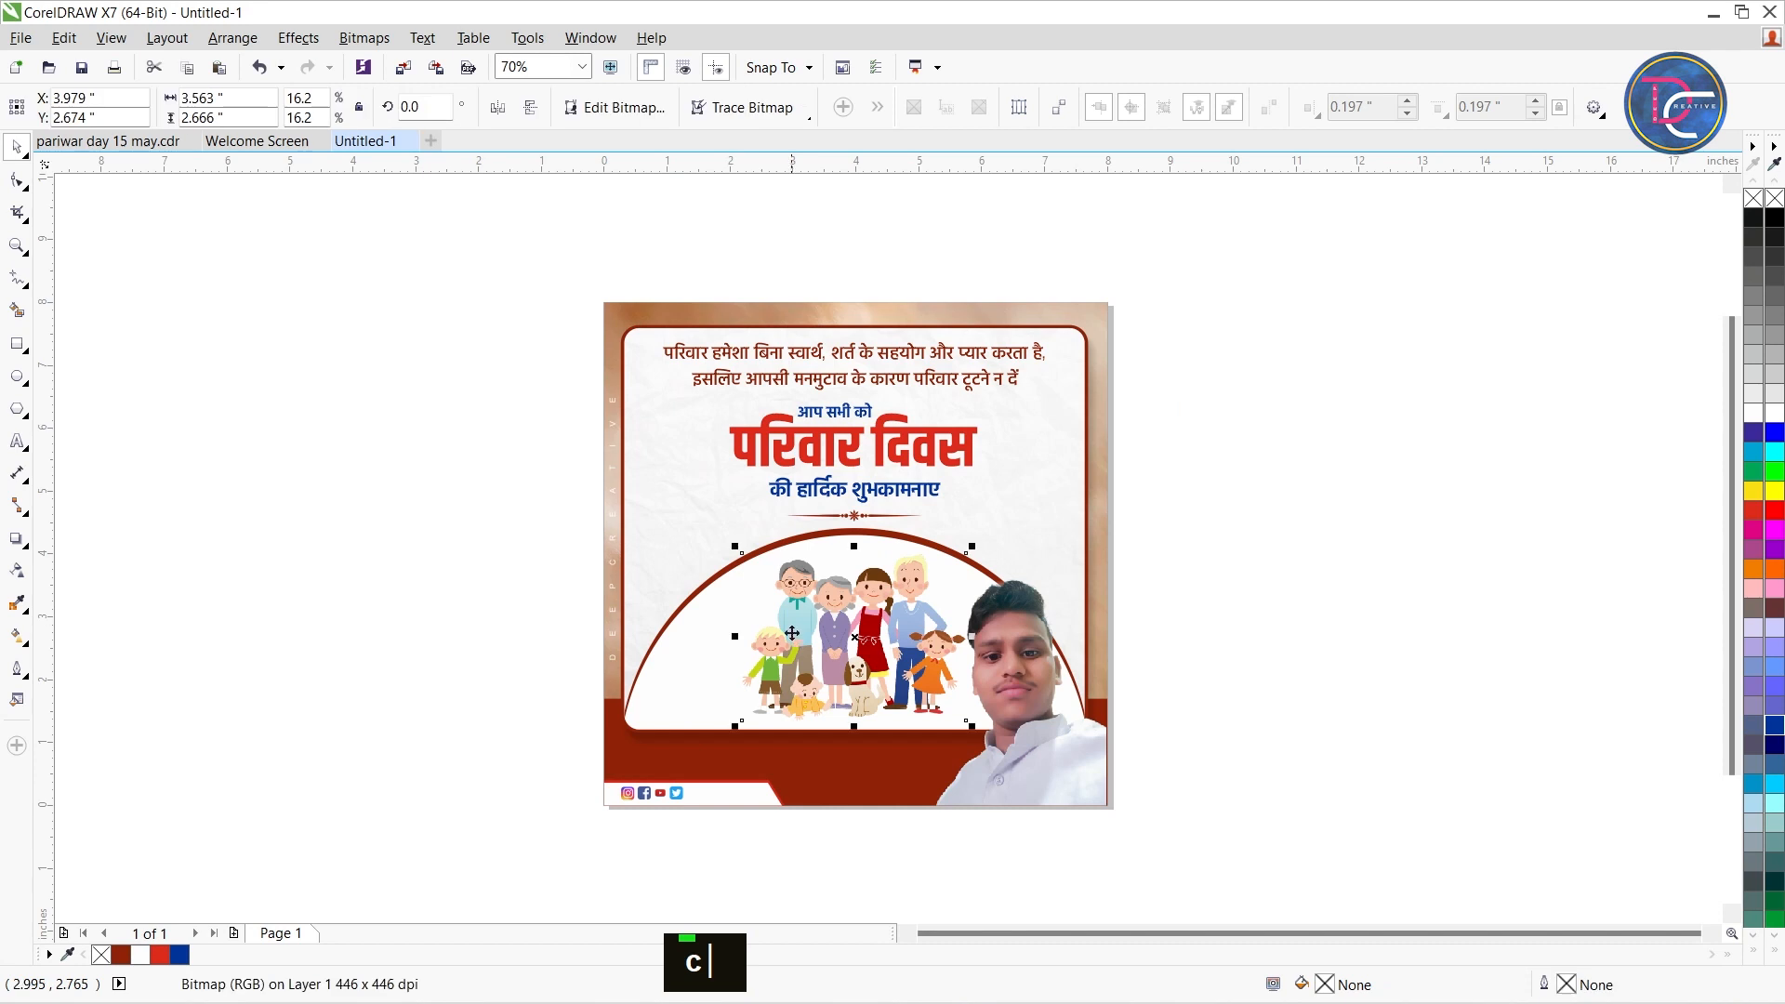
pyautogui.press('Down')
pyautogui.press('Down')
pyautogui.press('Left')
pyautogui.press('Left')
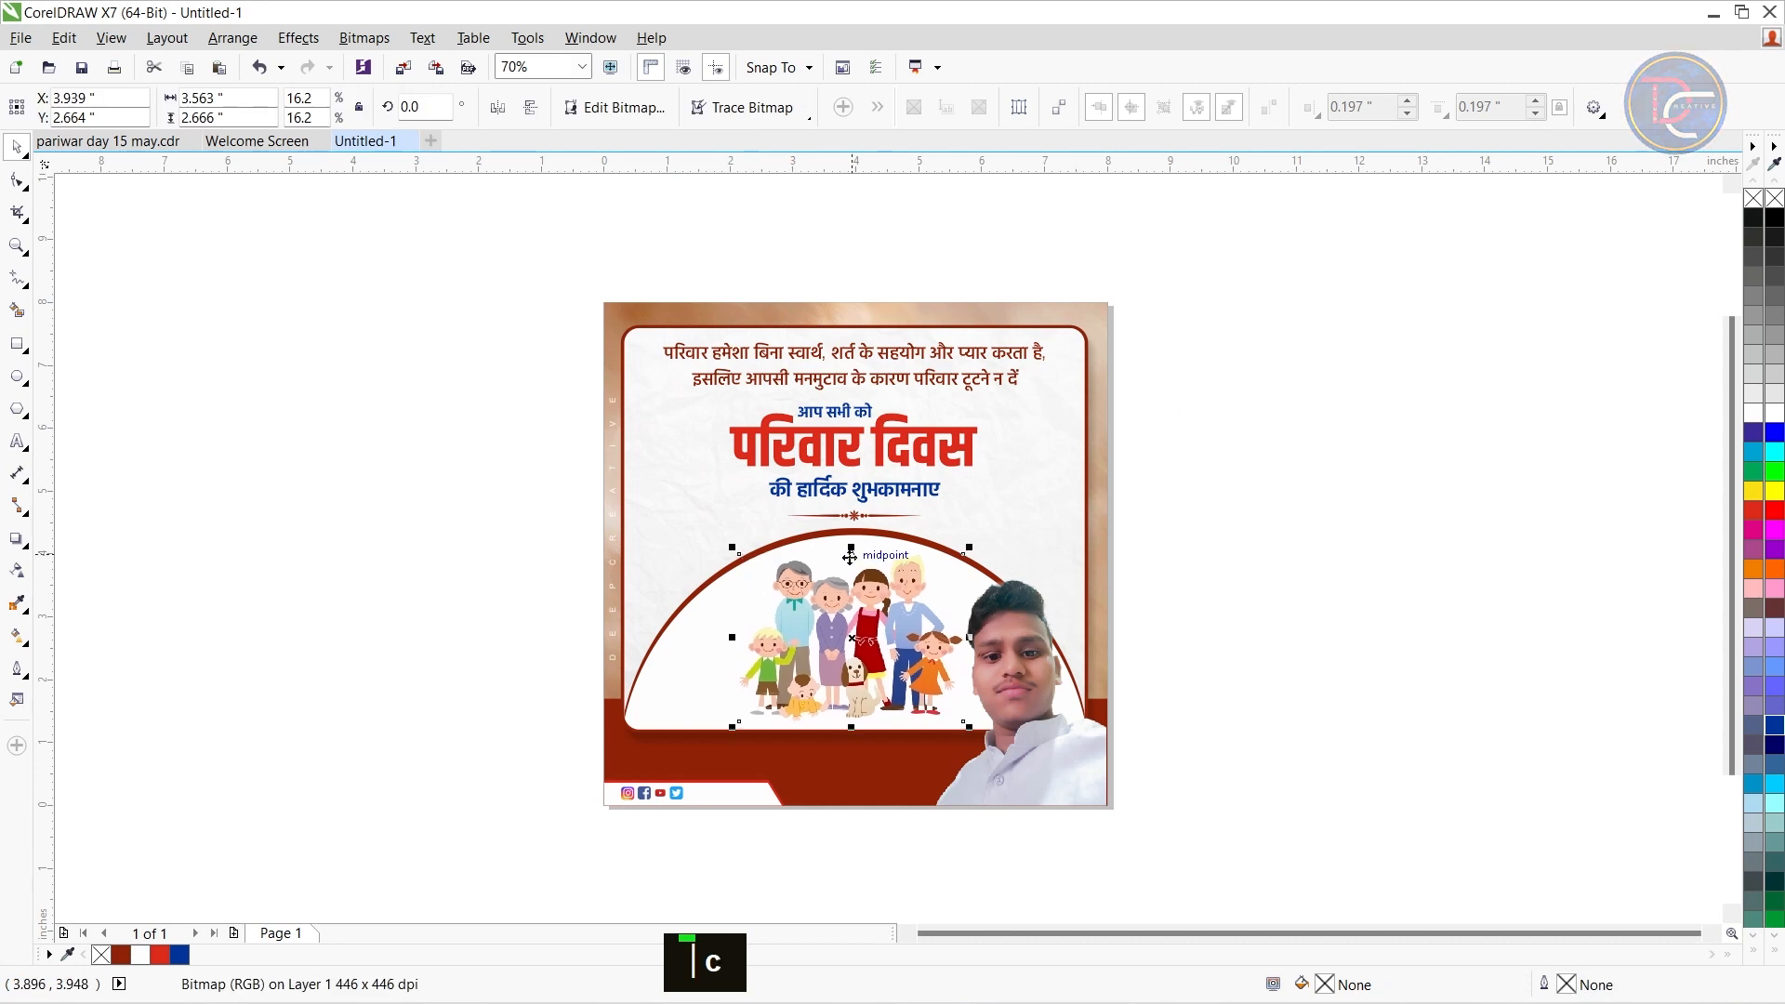
pyautogui.press('Down')
pyautogui.press('Left')
pyautogui.press('Left')
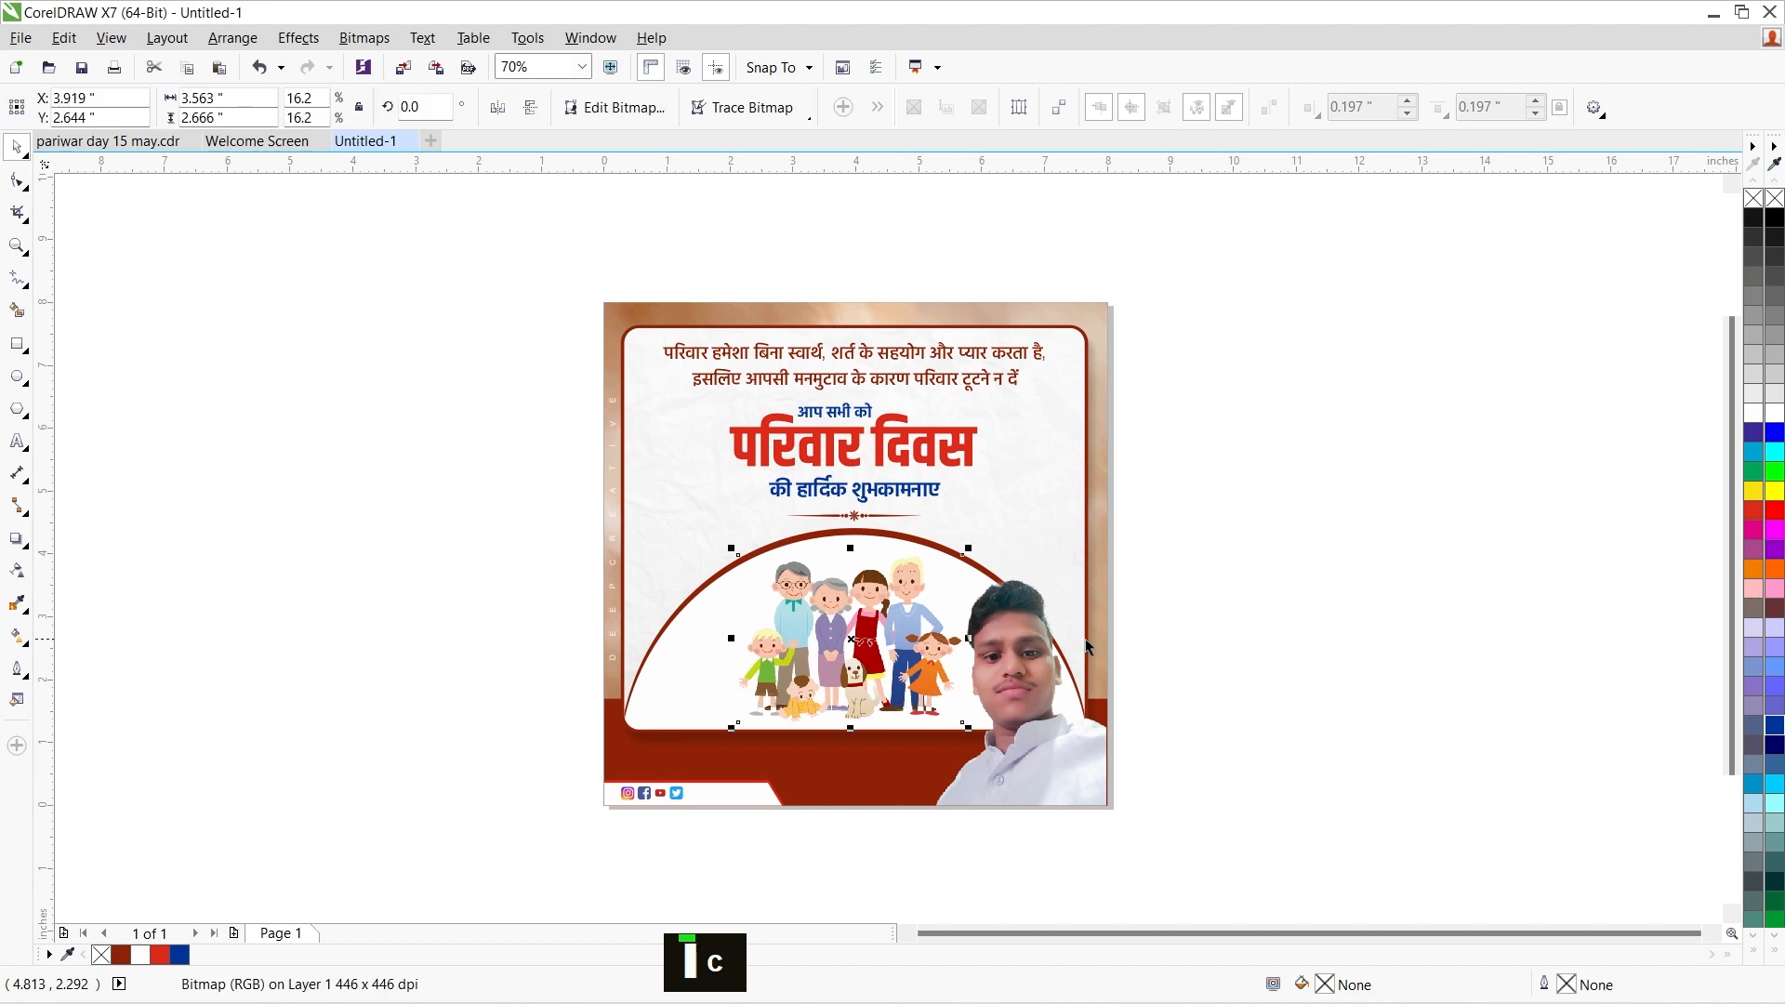
# Inspect the finished poster in a full-screen preview.
pyautogui.scroll(-2, 1257, 588)
pyautogui.press('z')
pyautogui.moveTo(876, 310); pyautogui.dragTo(1255, 817)
pyautogui.hotkey('ctrl', 'space')
pyautogui.press('z')
pyautogui.moveTo(698, 428); pyautogui.dragTo(1064, 781)
pyautogui.hotkey('ctrl', 'space')
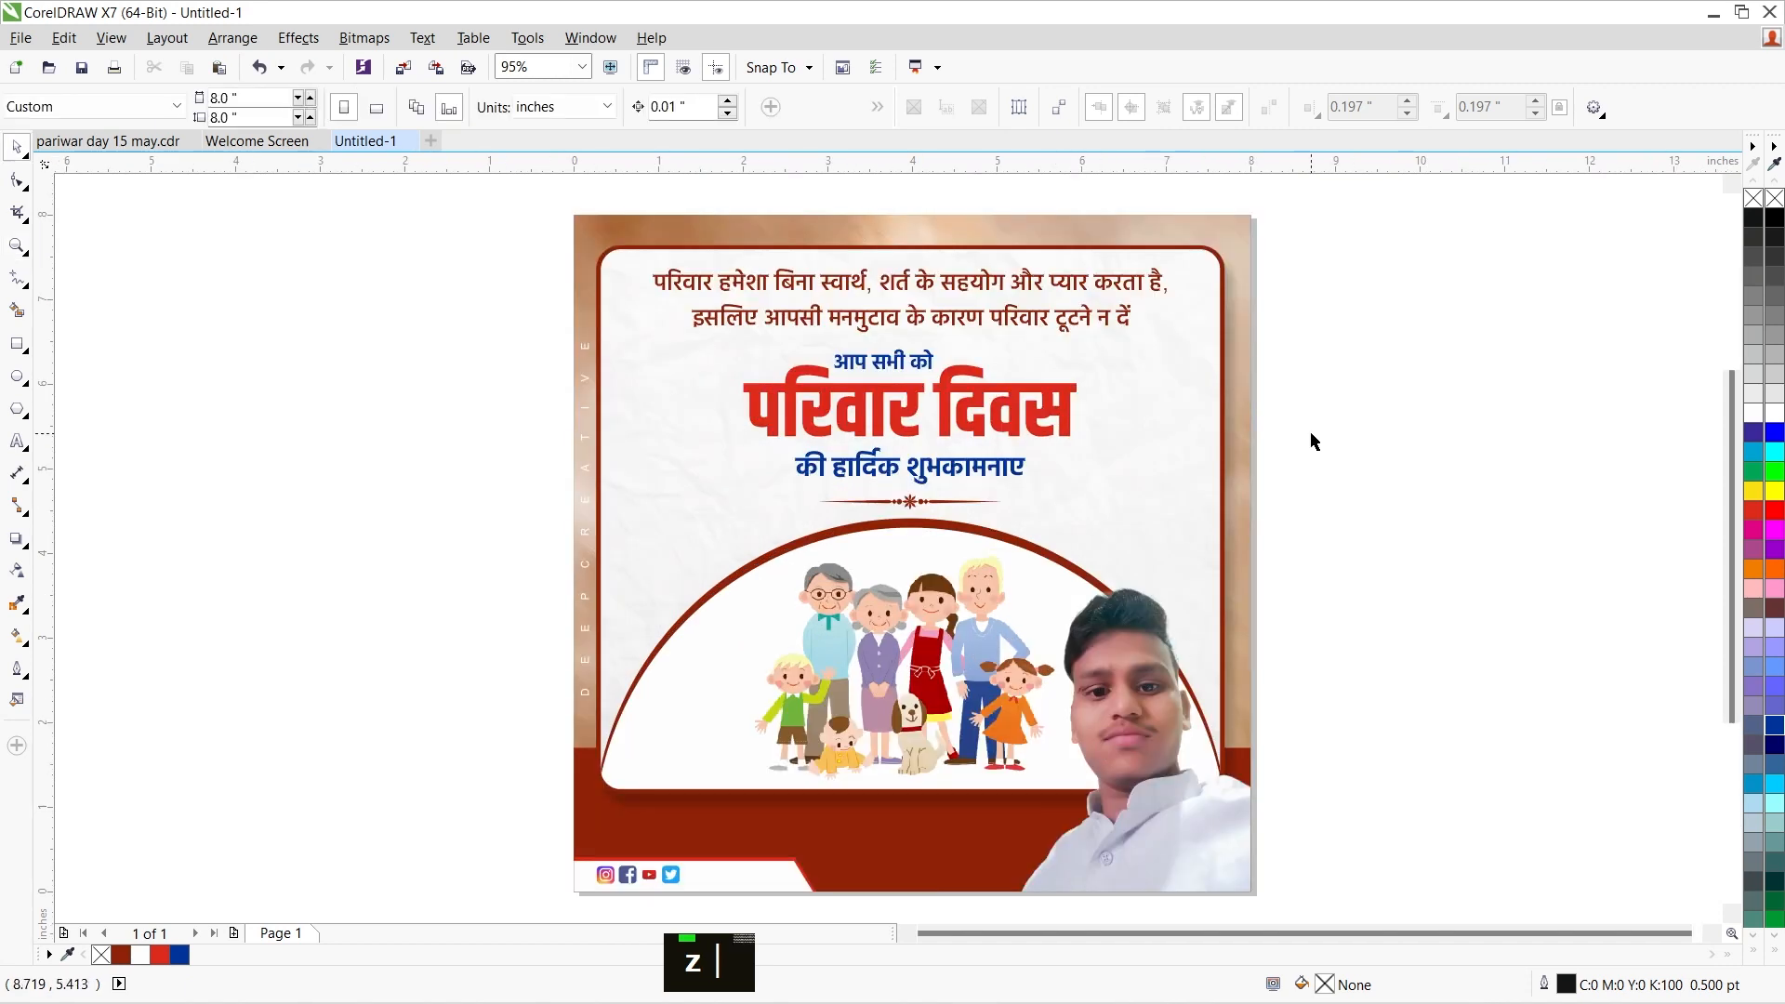
pyautogui.rightClick(1311, 434)
pyautogui.click(1370, 343)
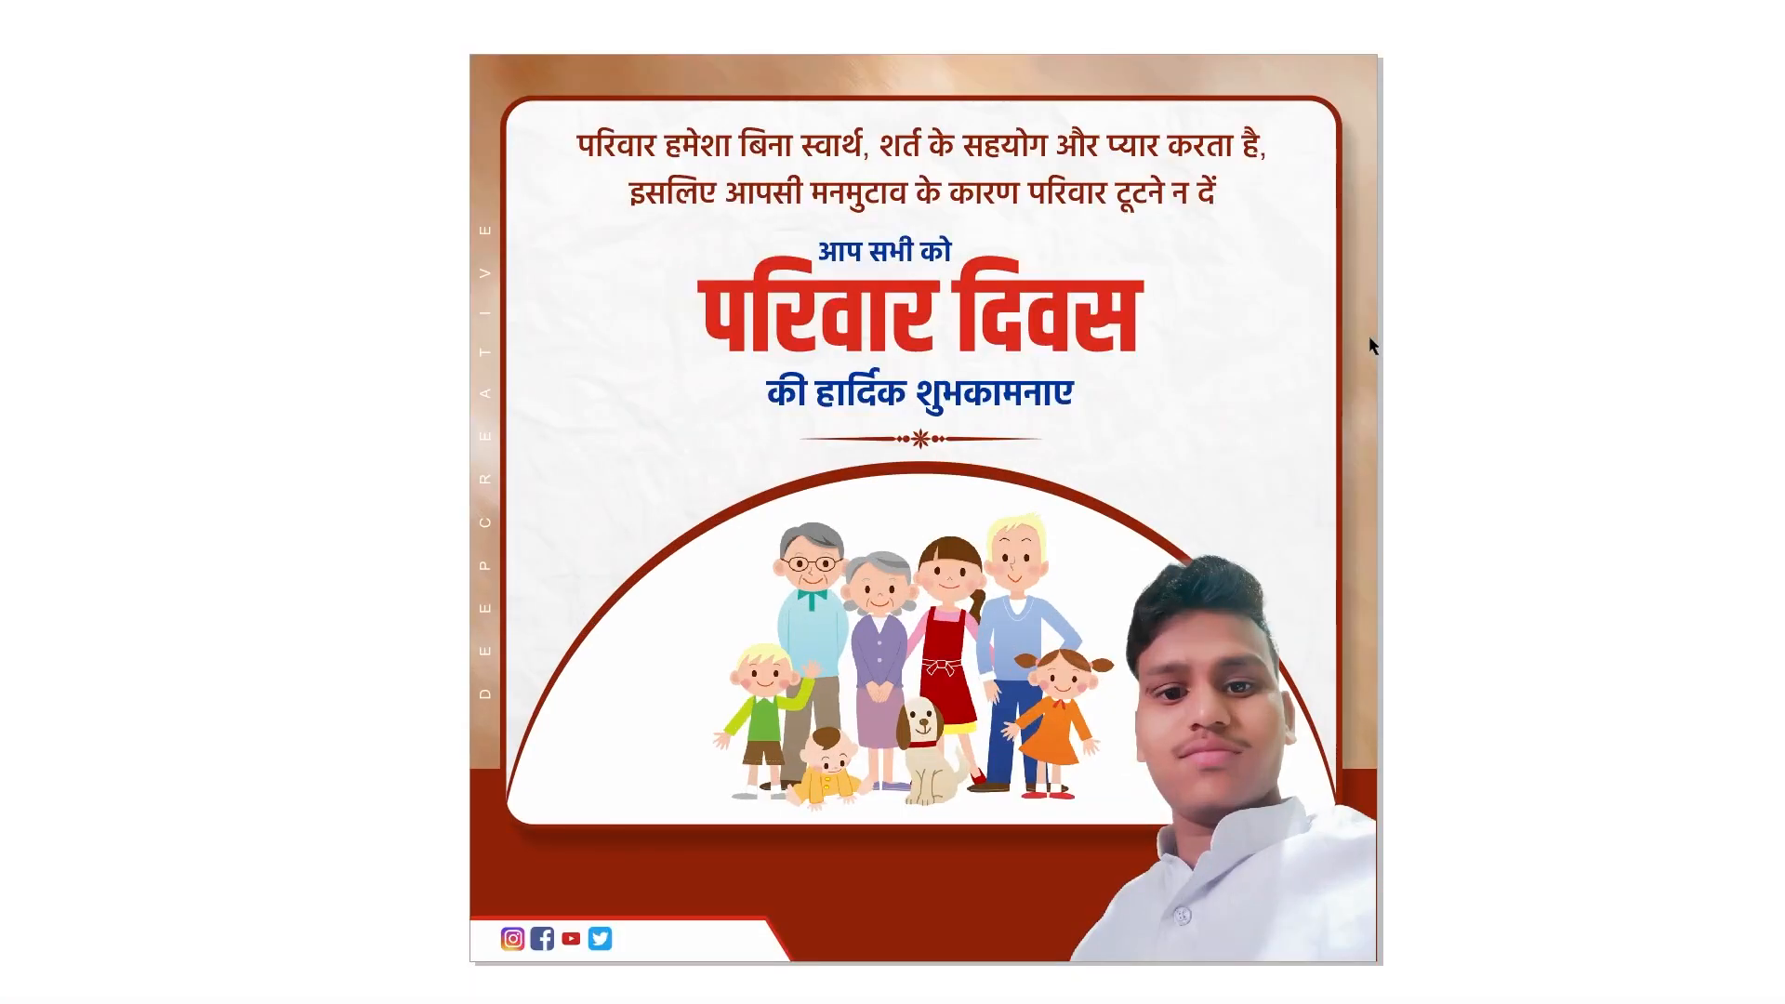